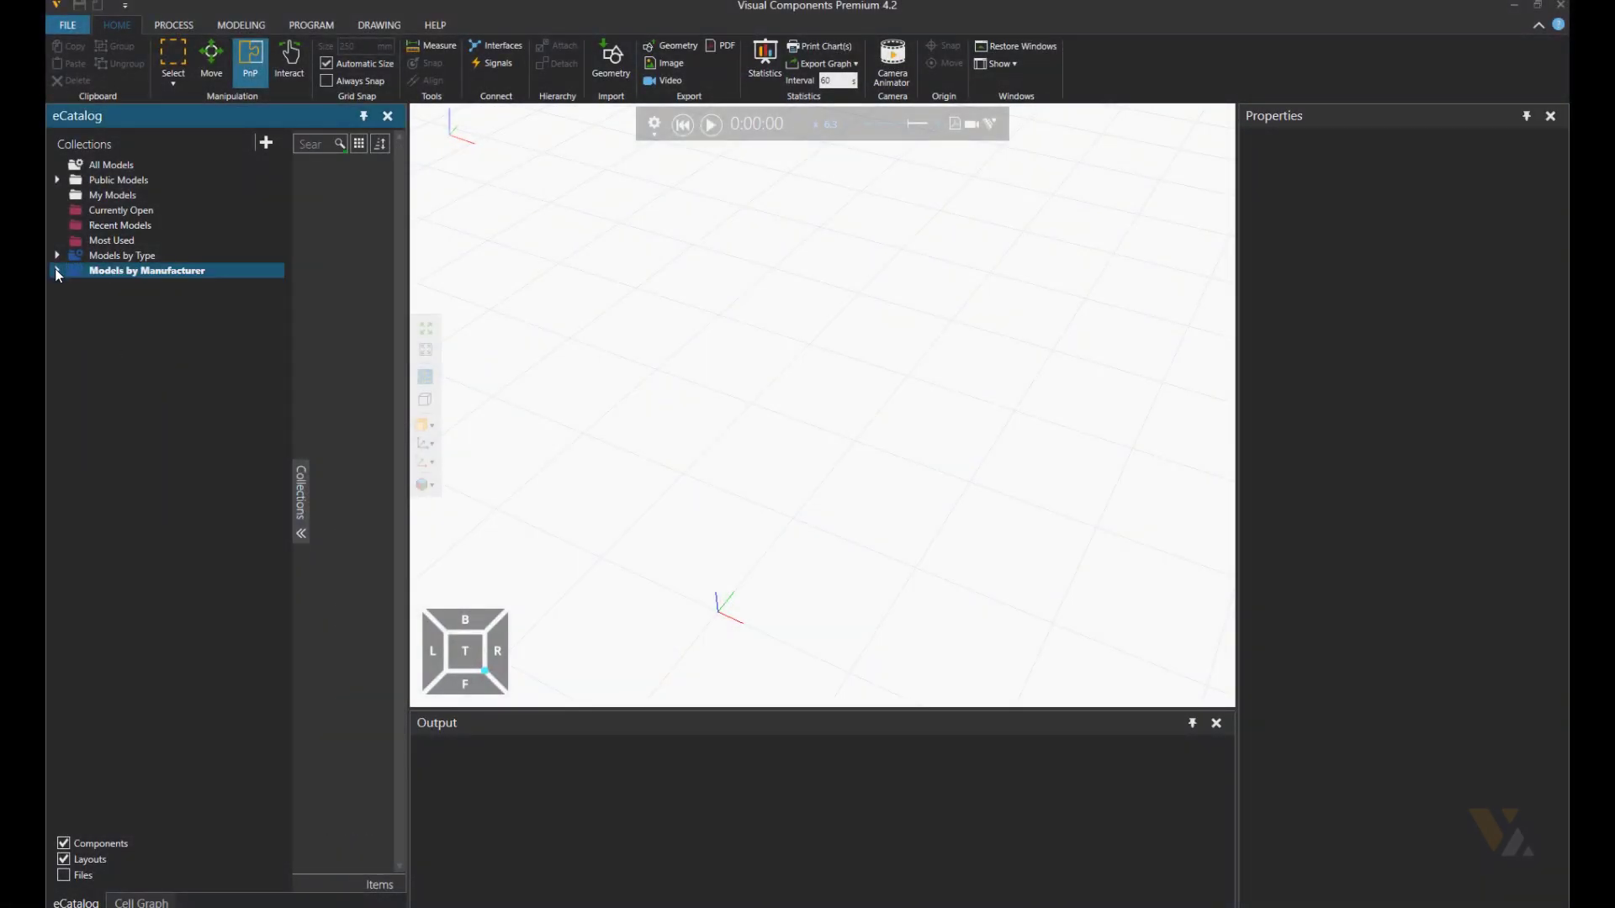
# Step: From the Visual Components manufacturer's Process Flow Components, add a Feeder Process and a From Conveyor Process to the layout
pyautogui.moveTo(269, 446); pyautogui.dragTo(165, 754)
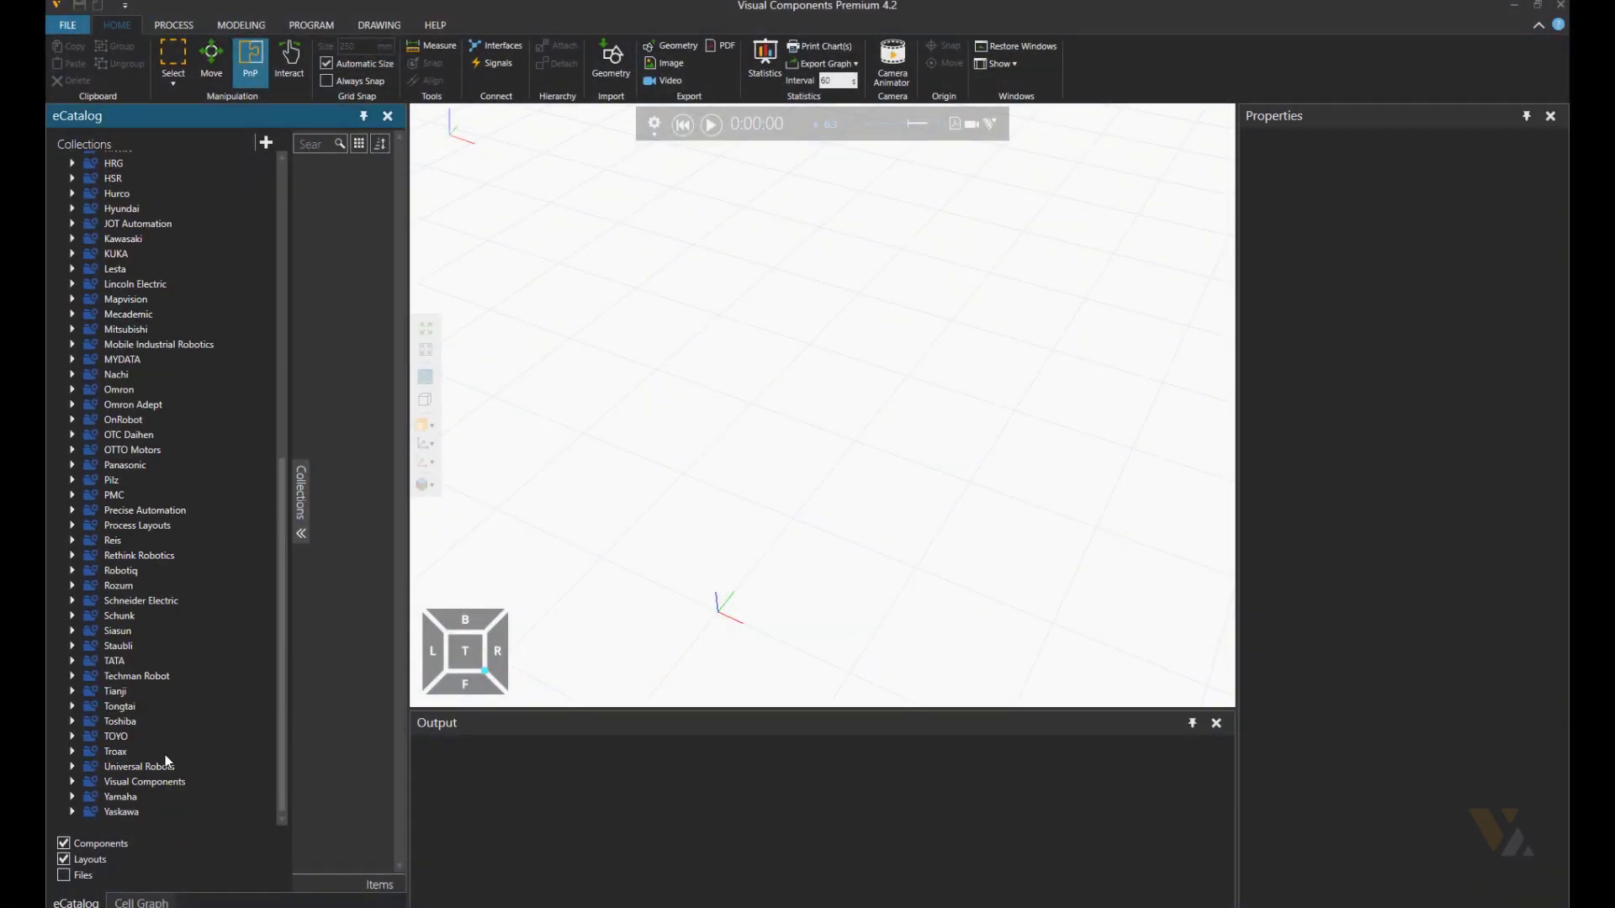
pyautogui.click(72, 784)
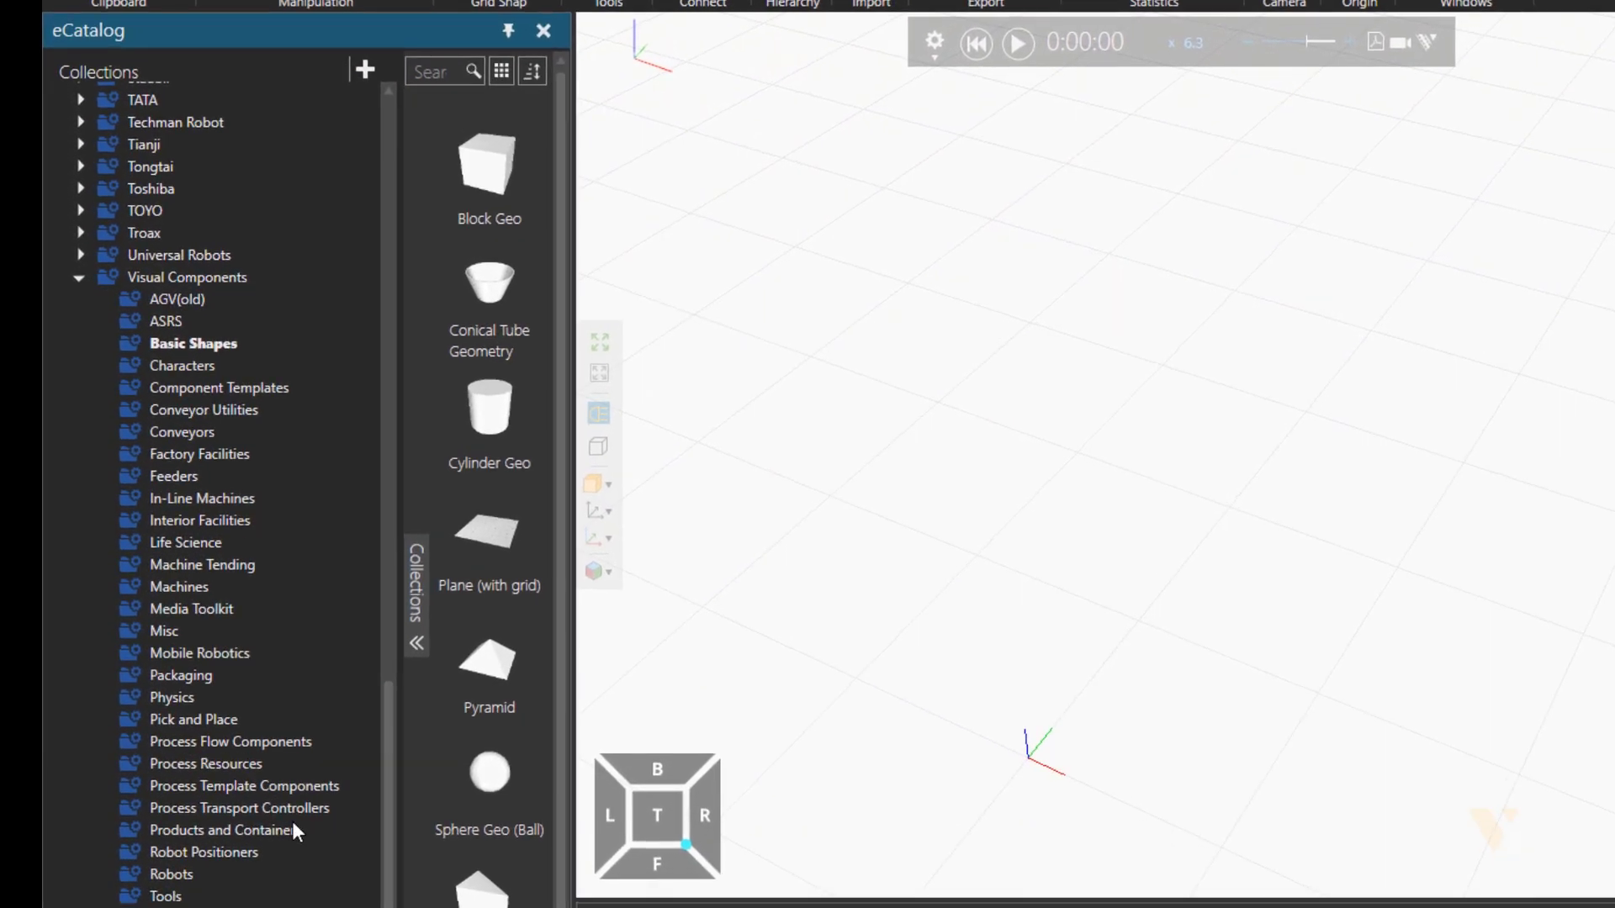
pyautogui.click(231, 741)
pyautogui.moveTo(491, 290); pyautogui.dragTo(871, 353)
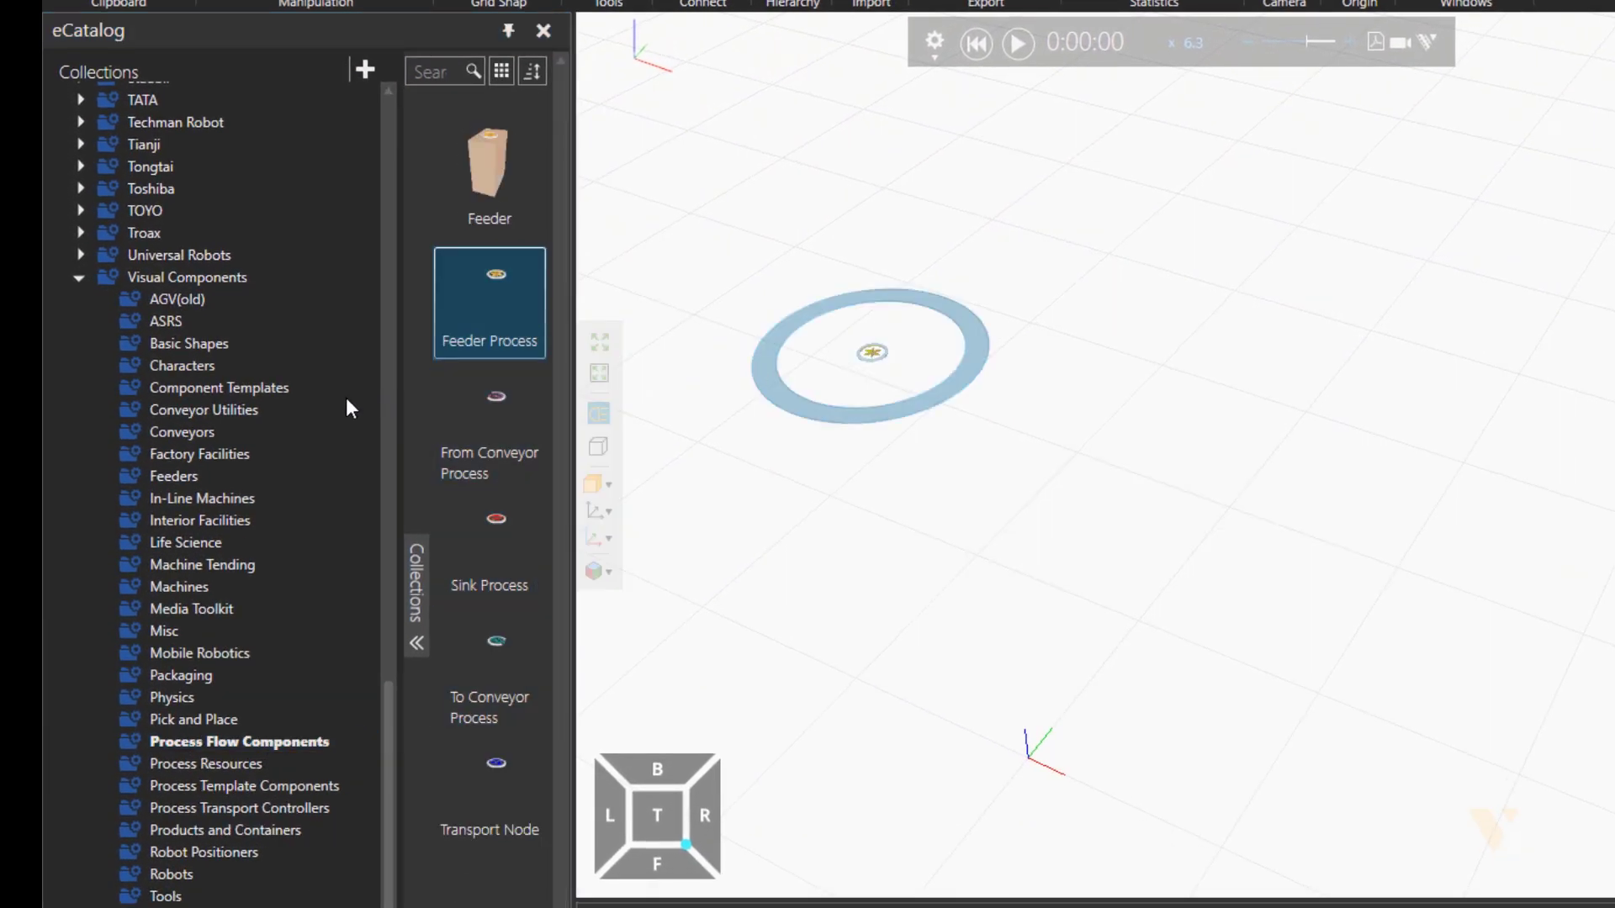
pyautogui.moveTo(496, 416); pyautogui.dragTo(1167, 480)
# Step: Place a Conveyor linking the feeder and the From Conveyor Process, and add a Small Turning Machine beside it
pyautogui.click(183, 432)
pyautogui.moveTo(489, 181); pyautogui.dragTo(1004, 349)
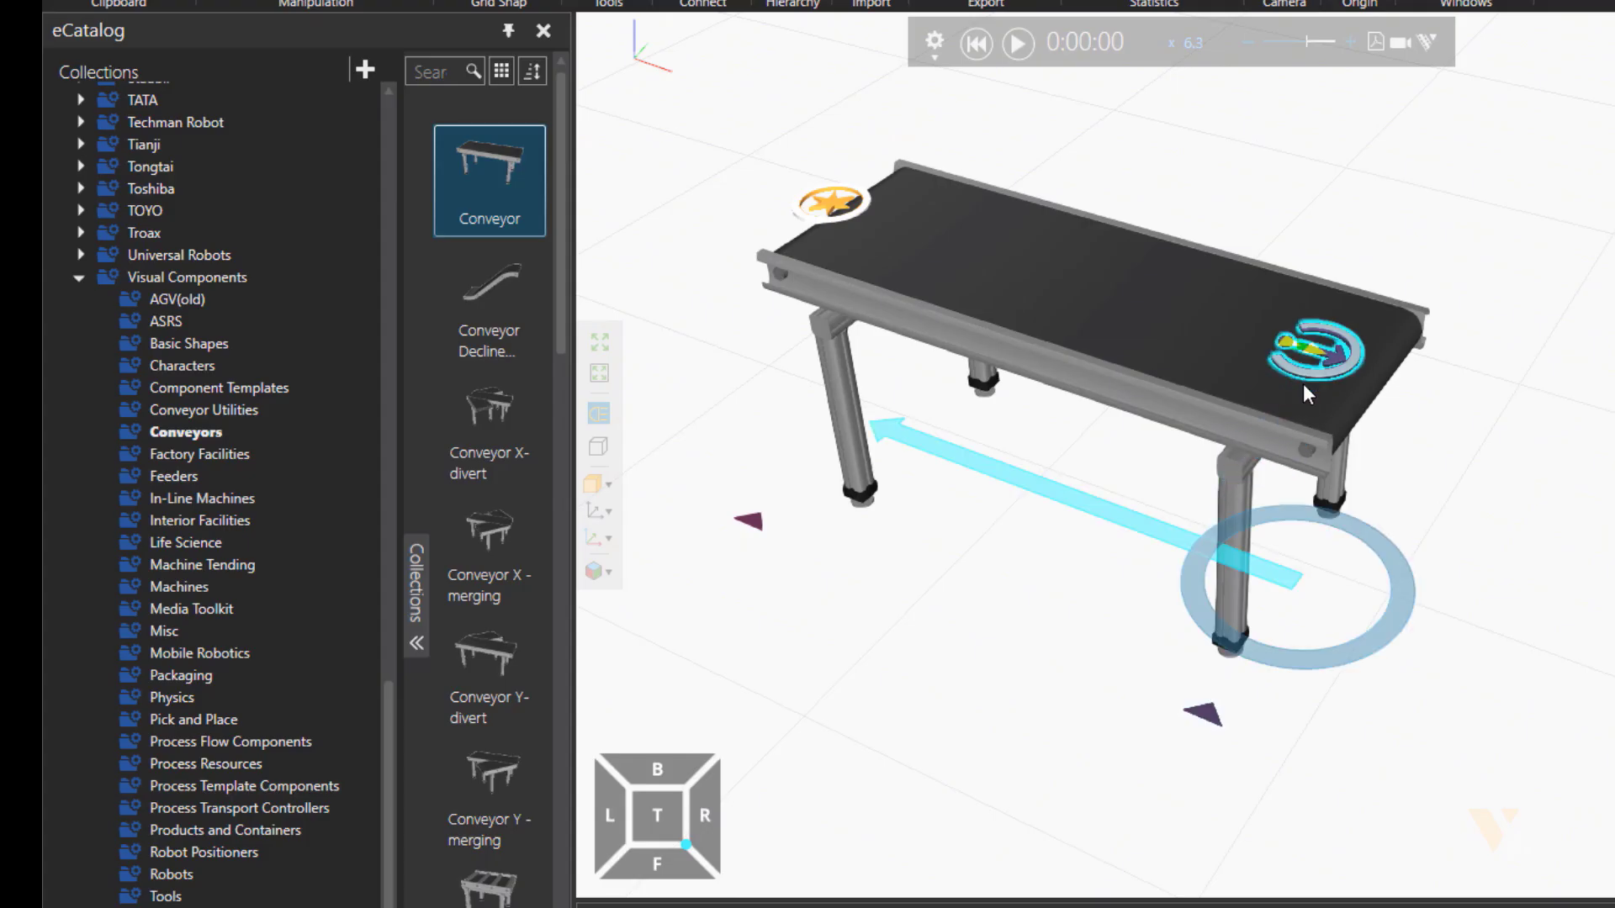
pyautogui.scroll(-3, 1097, 426)
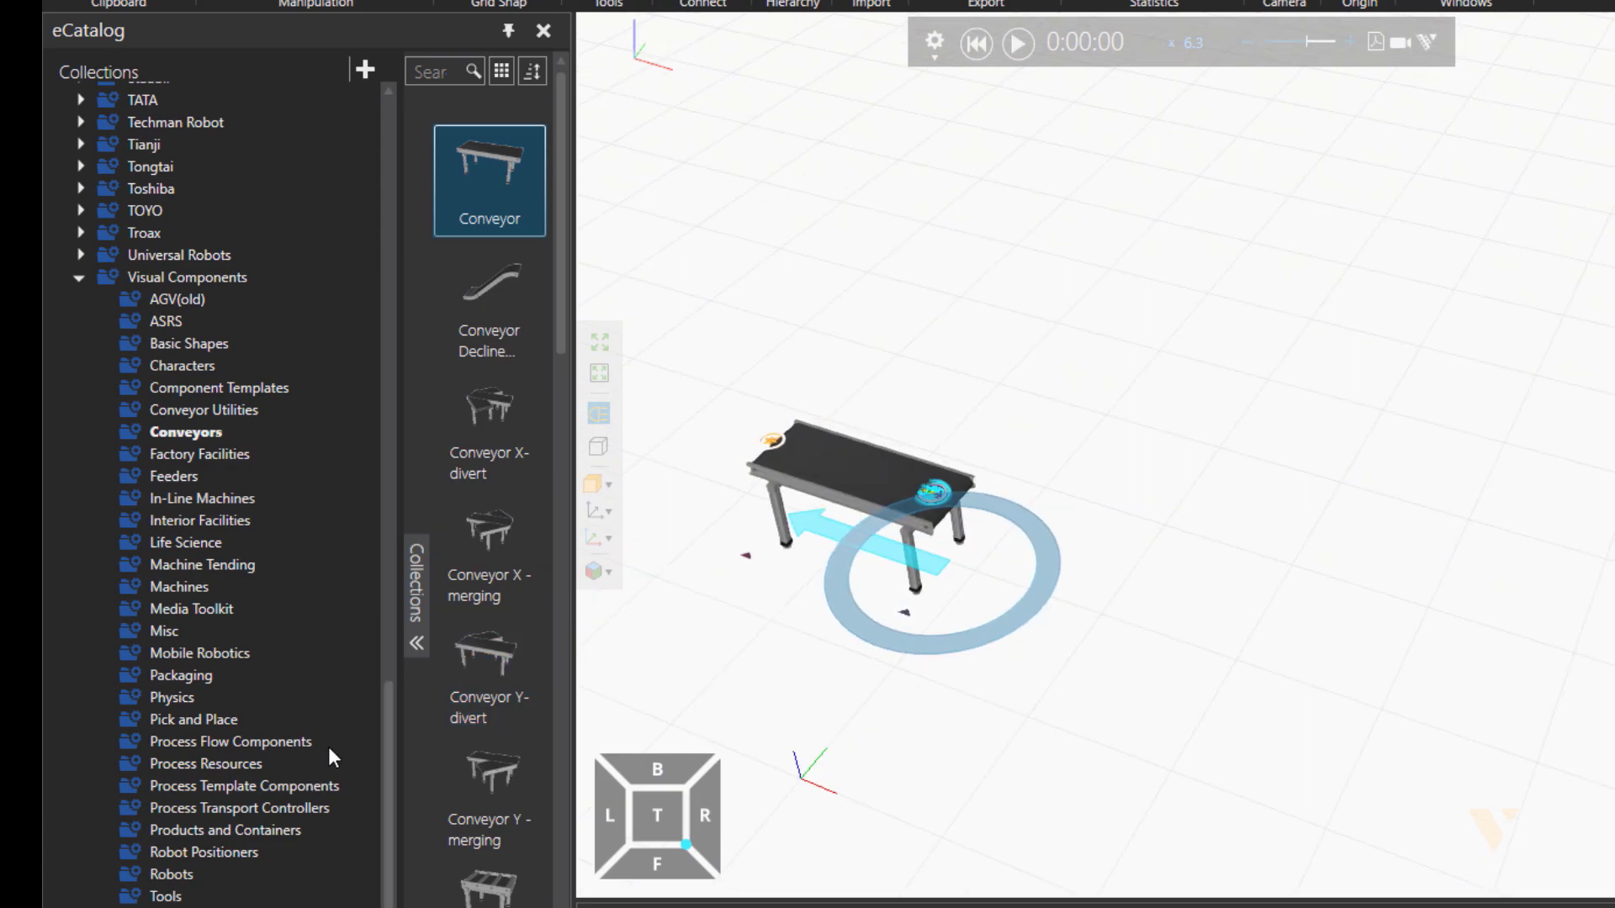
pyautogui.click(289, 789)
pyautogui.moveTo(489, 665); pyautogui.dragTo(1182, 488)
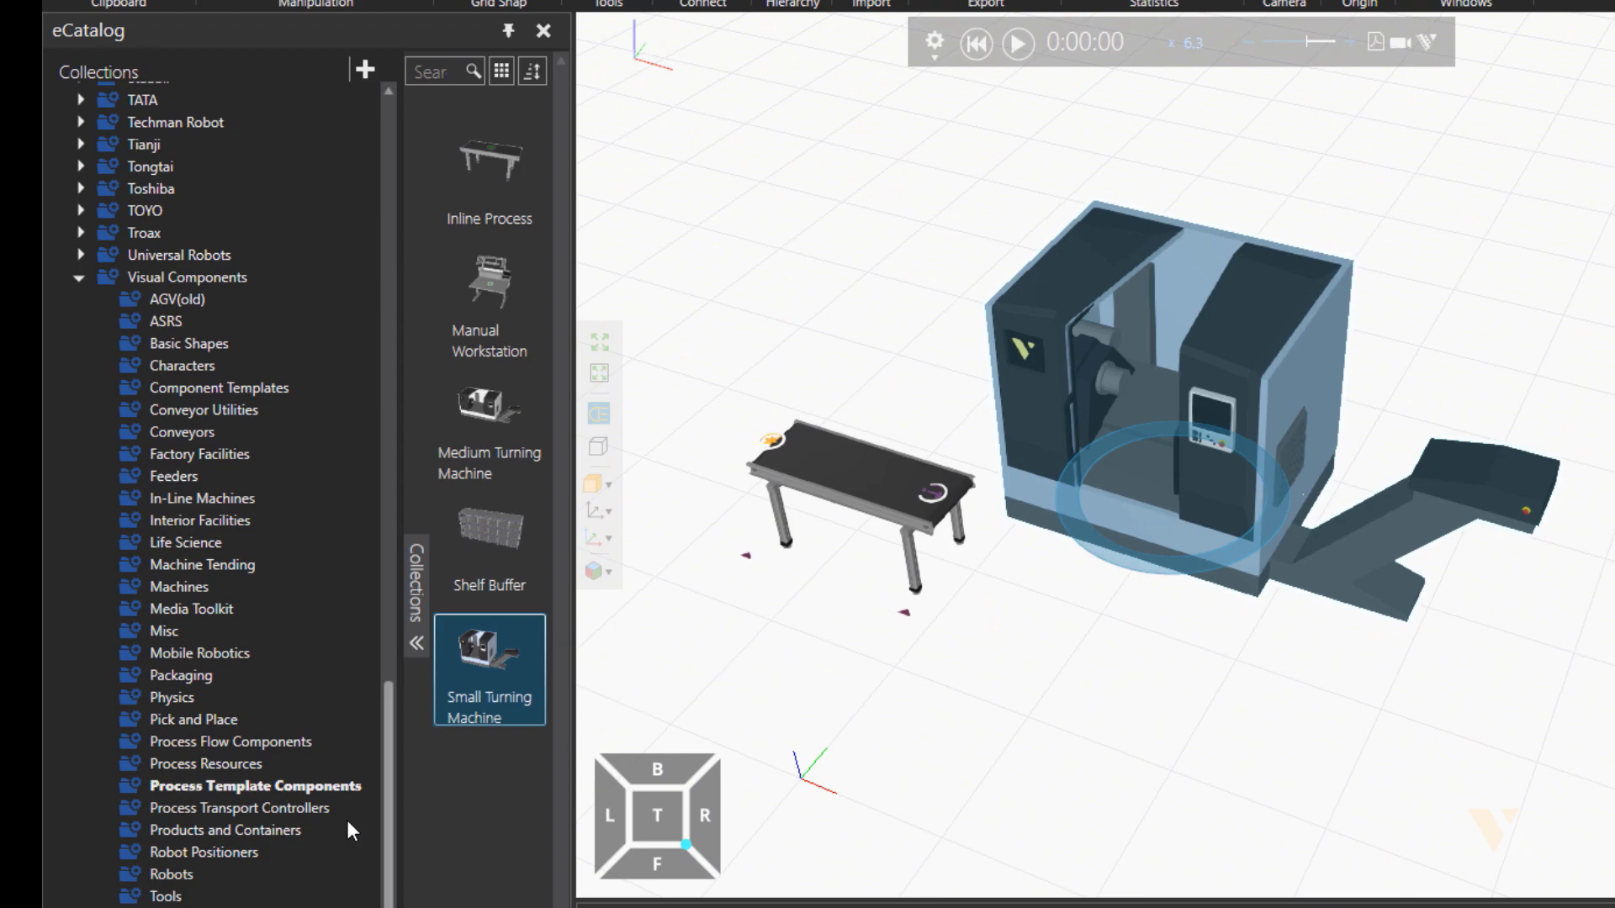
# Step: Place a Process Model - Robot Controller in front of the turning machine and mount the generic robot with a Generic 3-Jaw Gripper on it
pyautogui.click(202, 809)
pyautogui.moveTo(489, 420); pyautogui.dragTo(1031, 653)
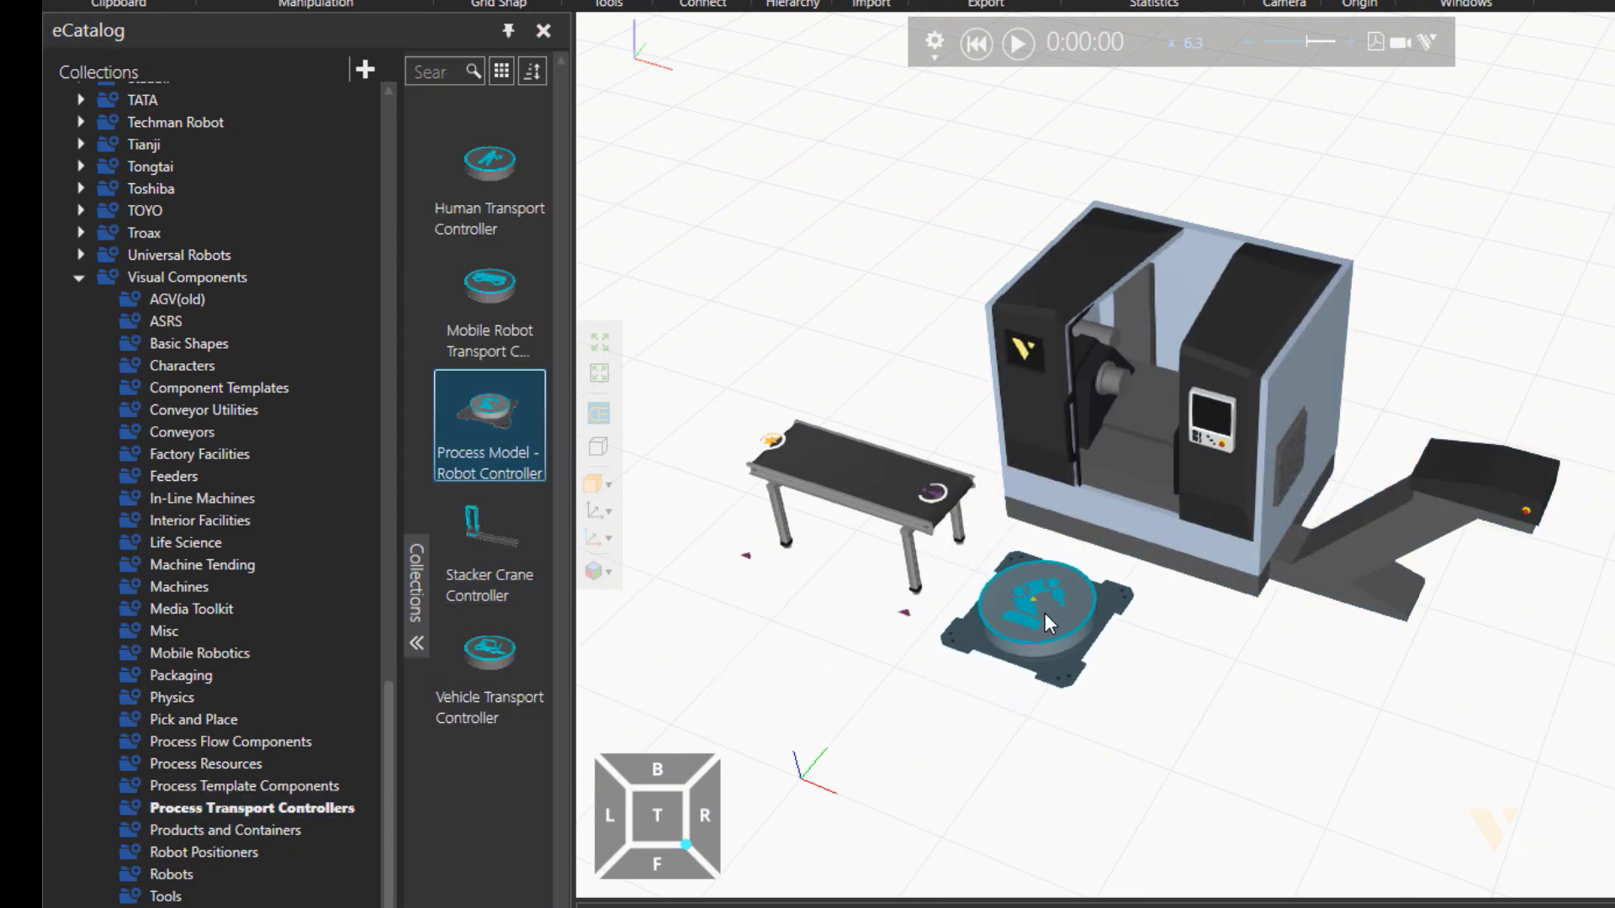
pyautogui.click(173, 875)
pyautogui.moveTo(489, 181); pyautogui.dragTo(1016, 586)
pyautogui.click(215, 894)
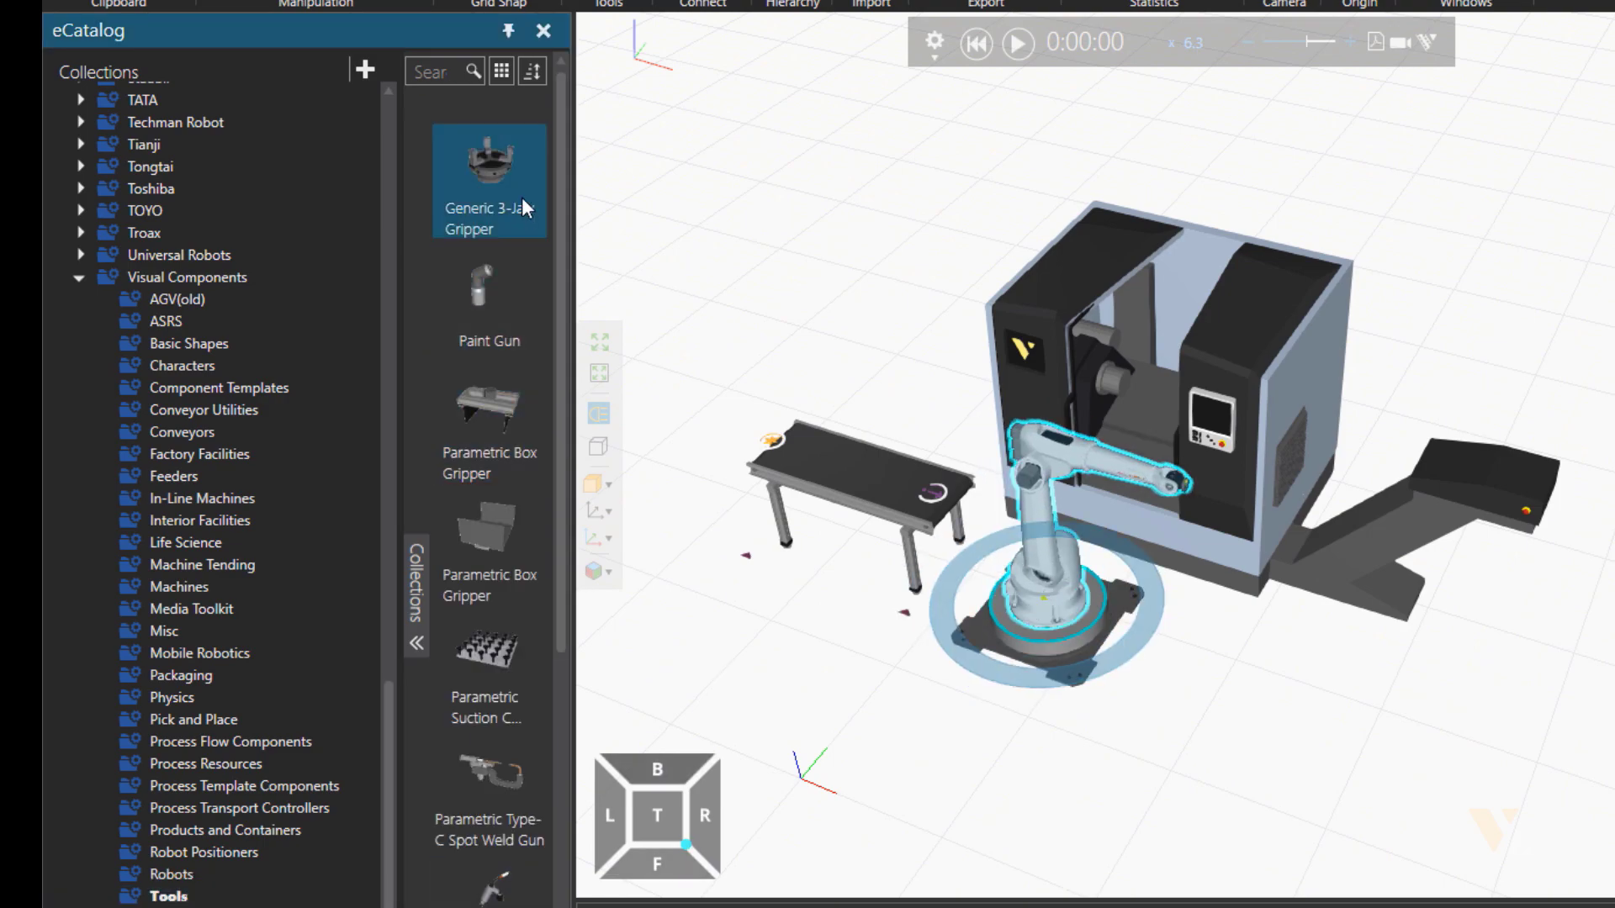
pyautogui.moveTo(522, 197); pyautogui.dragTo(1087, 573)
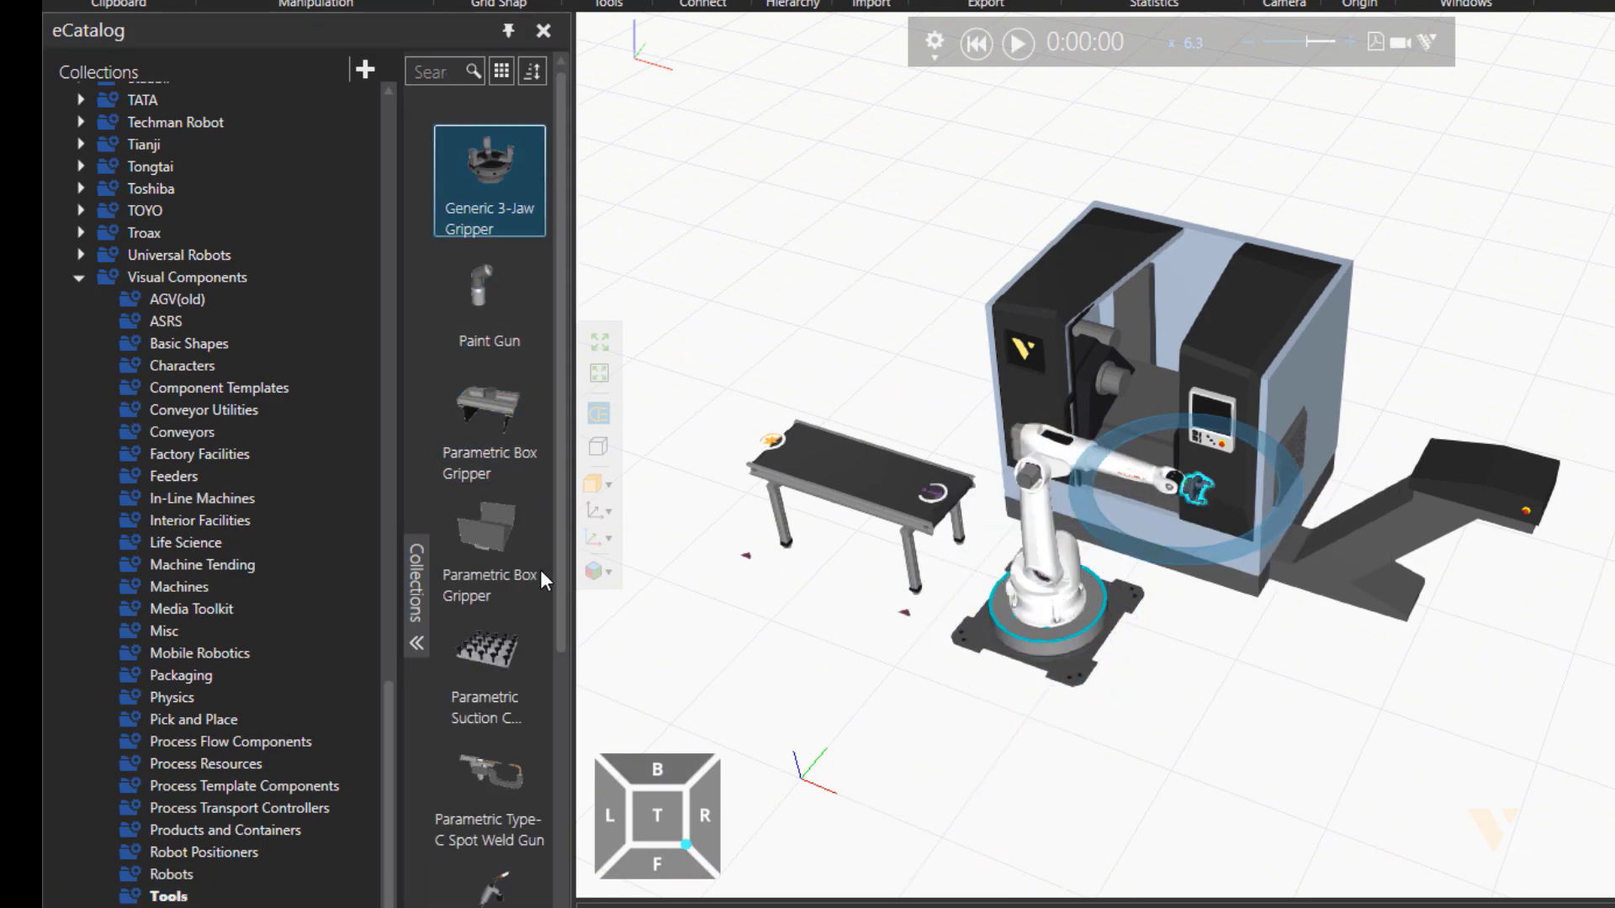
# Step: Add a second Conveyor on the robot's other side, with a Transport Node at its near end and a Sink Process at its far end
pyautogui.click(183, 430)
pyautogui.moveTo(489, 181); pyautogui.dragTo(1205, 603)
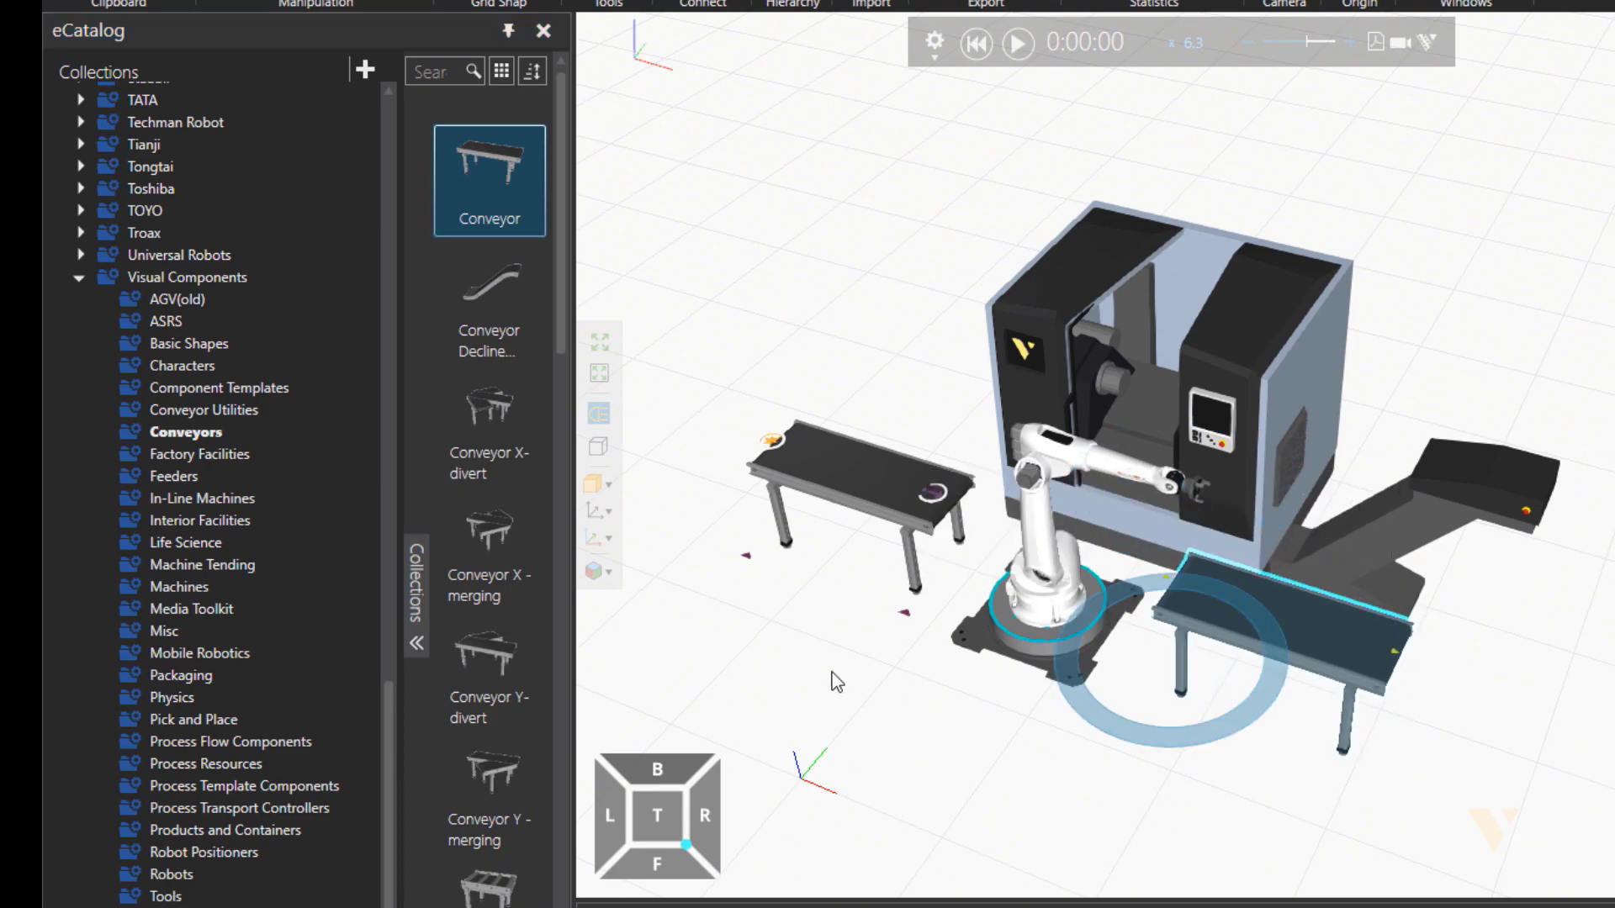
pyautogui.click(253, 741)
pyautogui.moveTo(490, 782); pyautogui.dragTo(1177, 594)
pyautogui.moveTo(489, 546); pyautogui.dragTo(1310, 680)
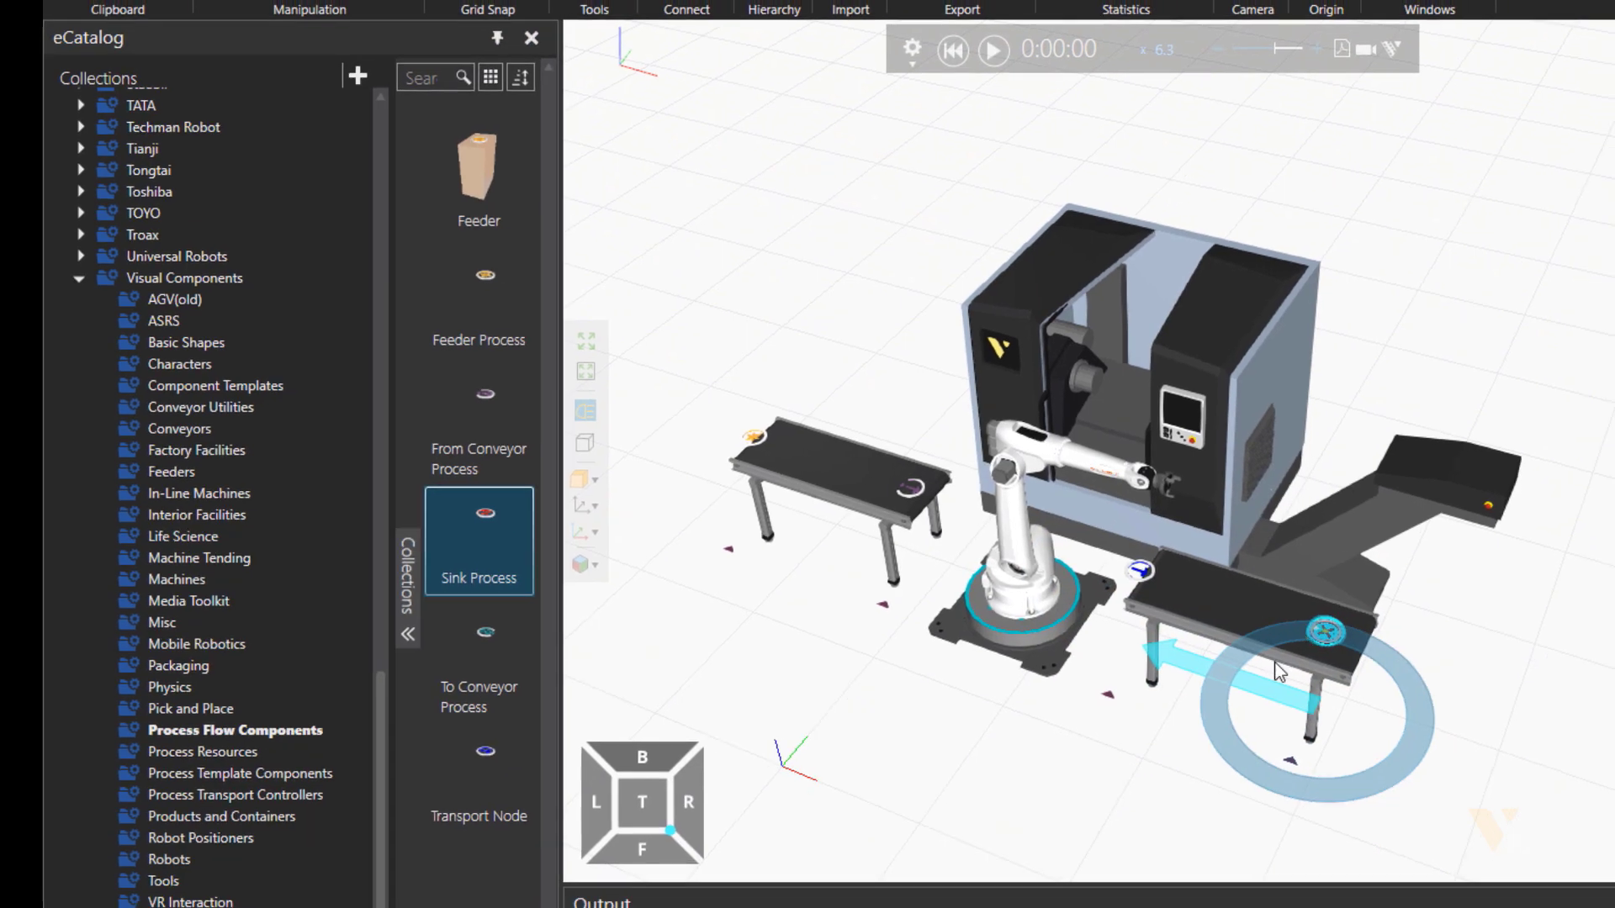
pyautogui.click(1032, 746)
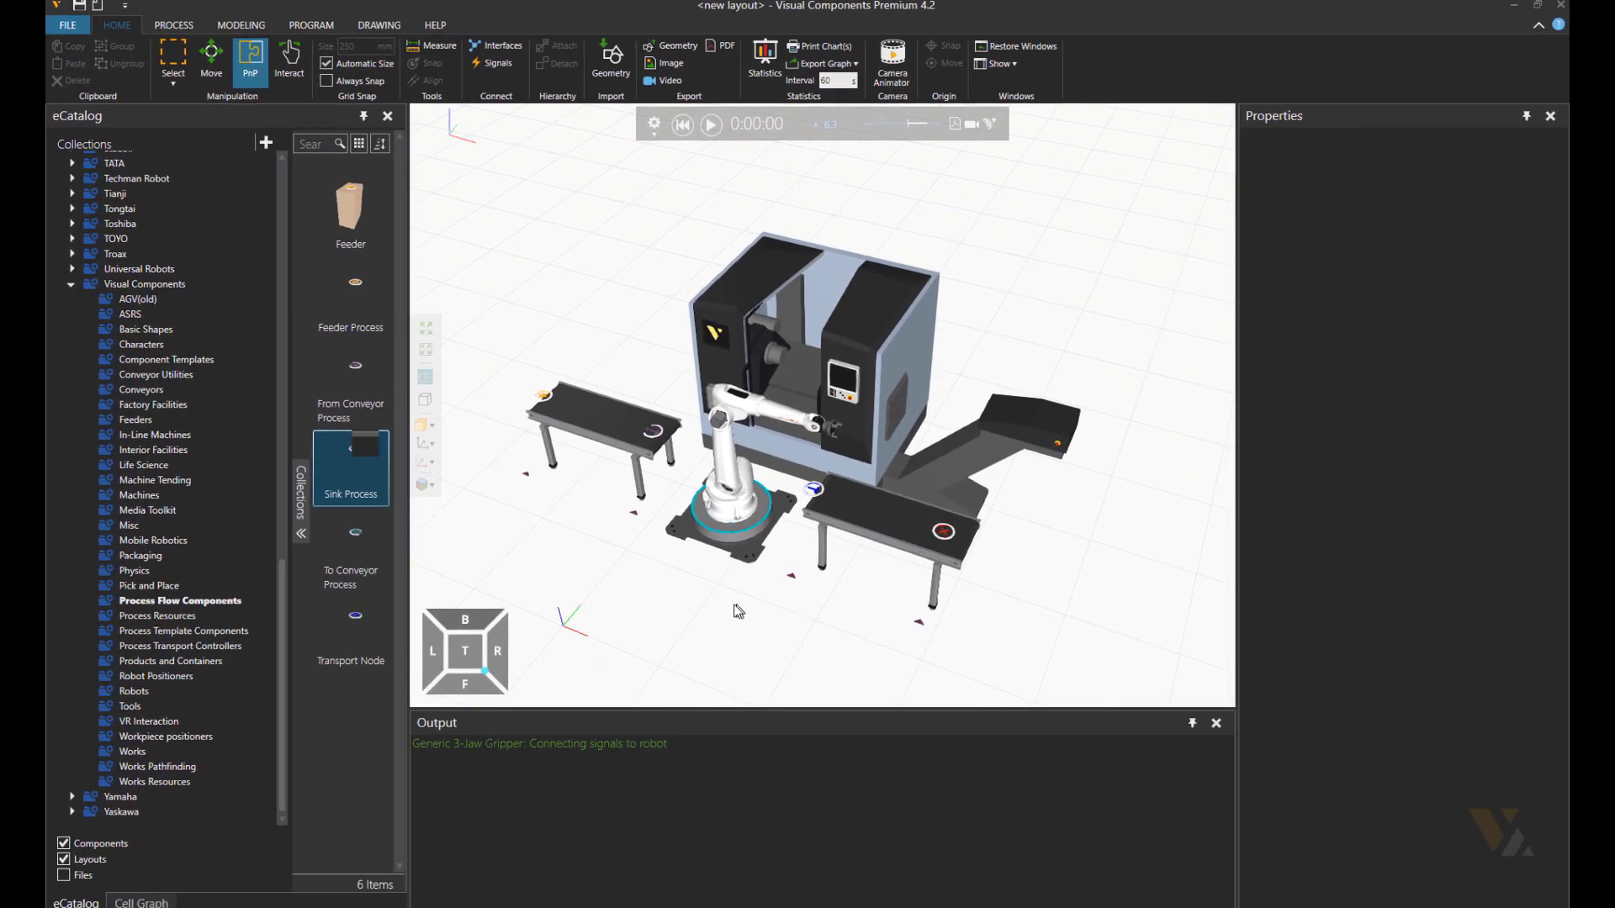
# Step: Build the process flow of Flow Group #1 from Feeder through FromConveyor, SmallTurning and the transport node to Sink
pyautogui.click(173, 25)
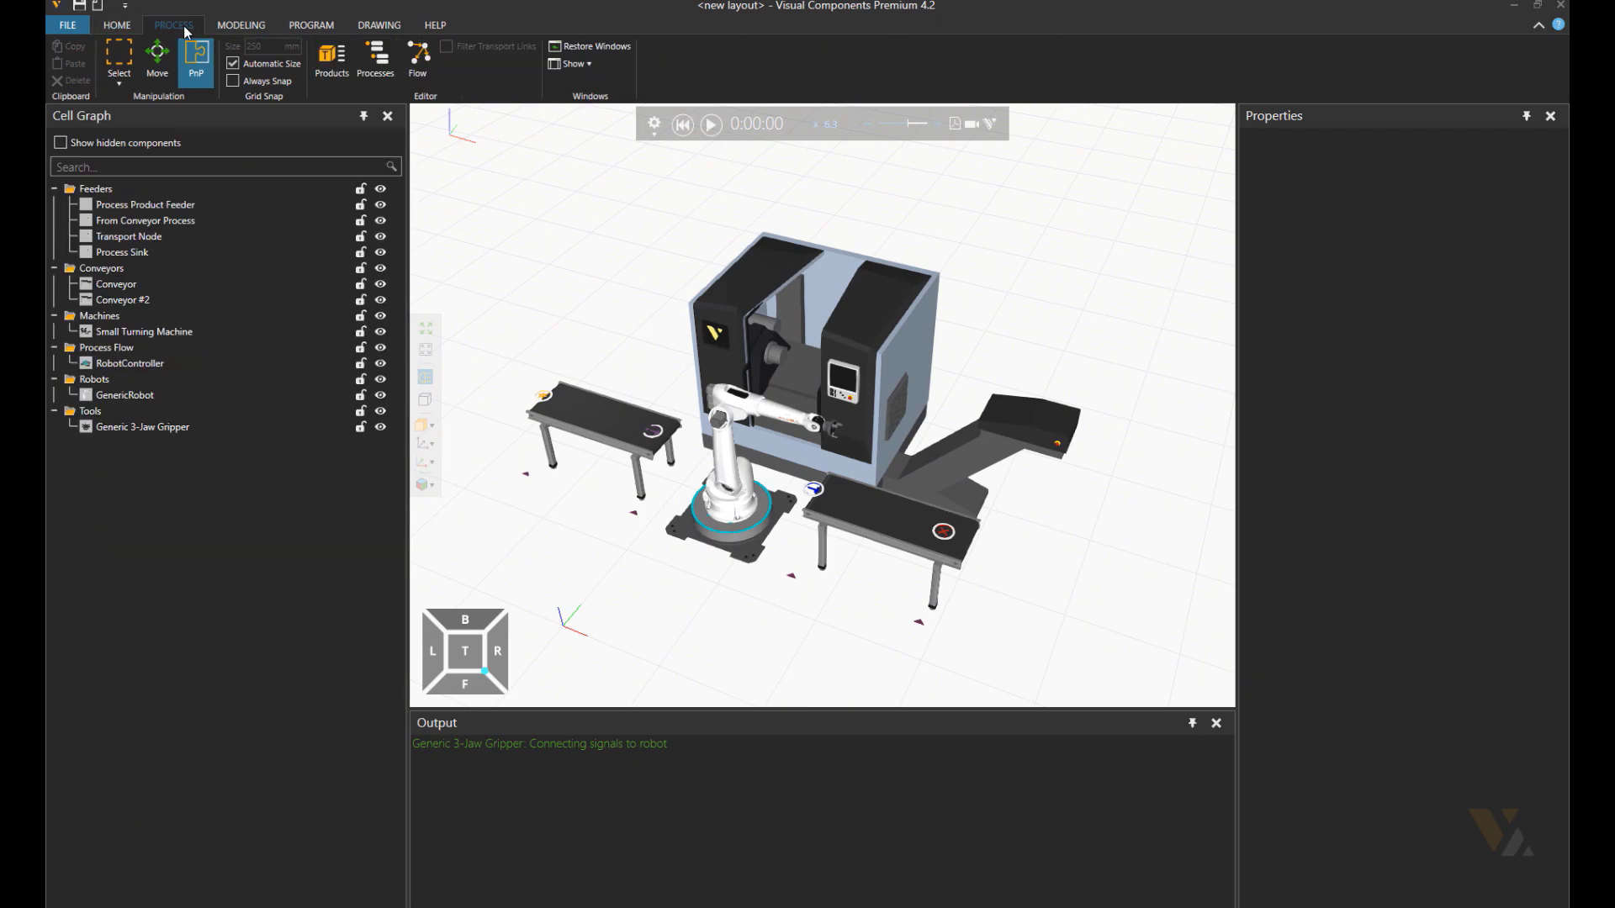
pyautogui.click(326, 74)
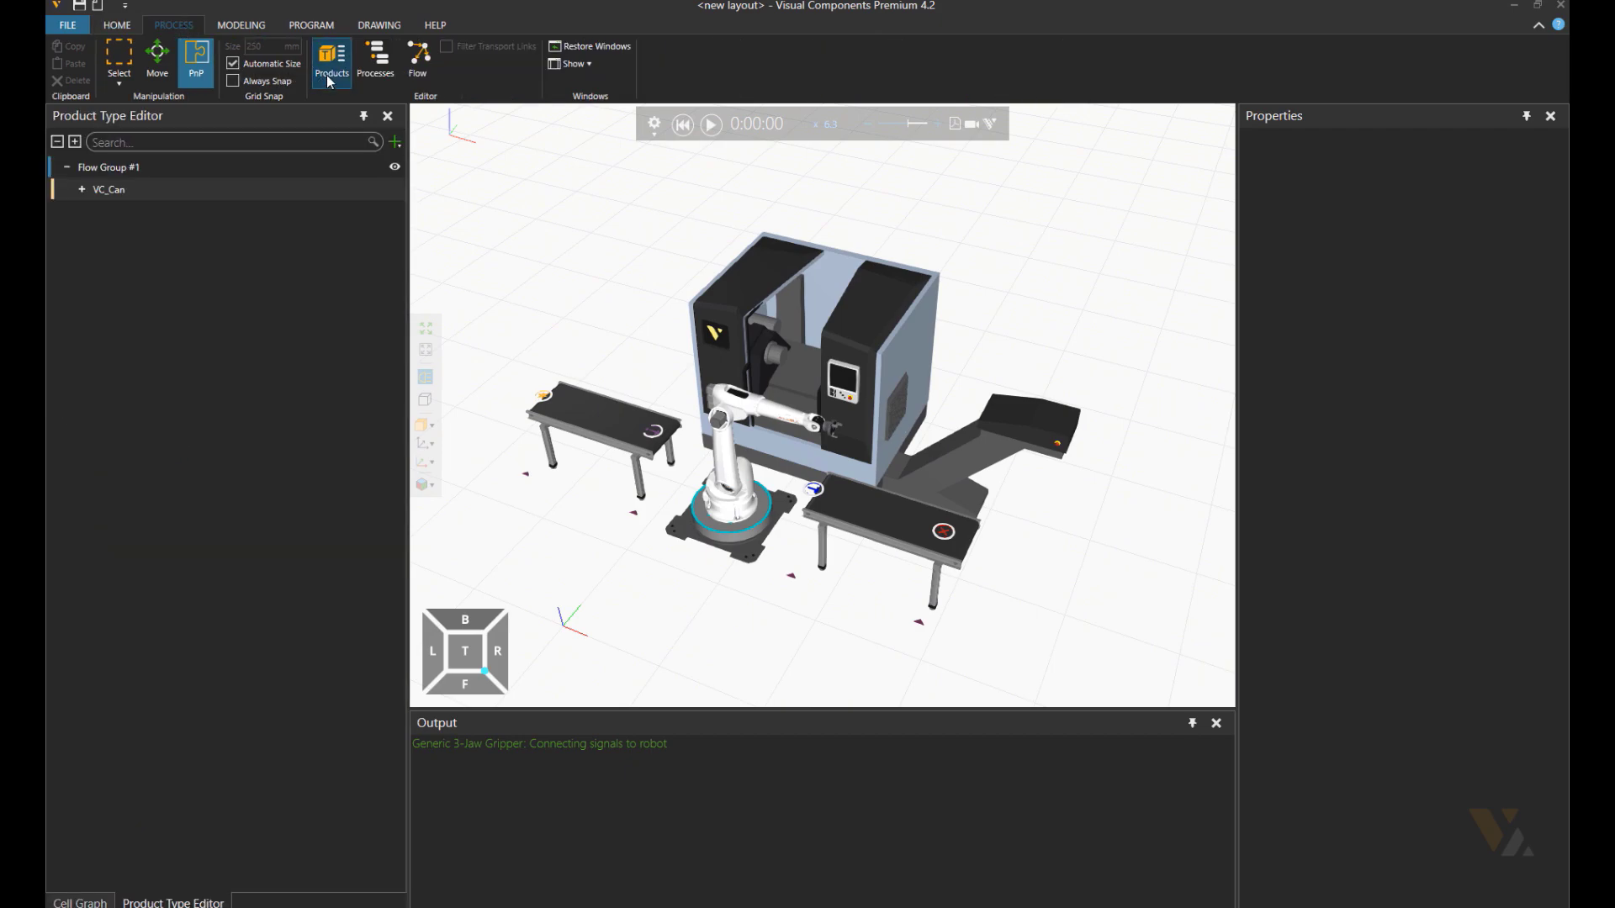
pyautogui.click(140, 191)
pyautogui.click(418, 61)
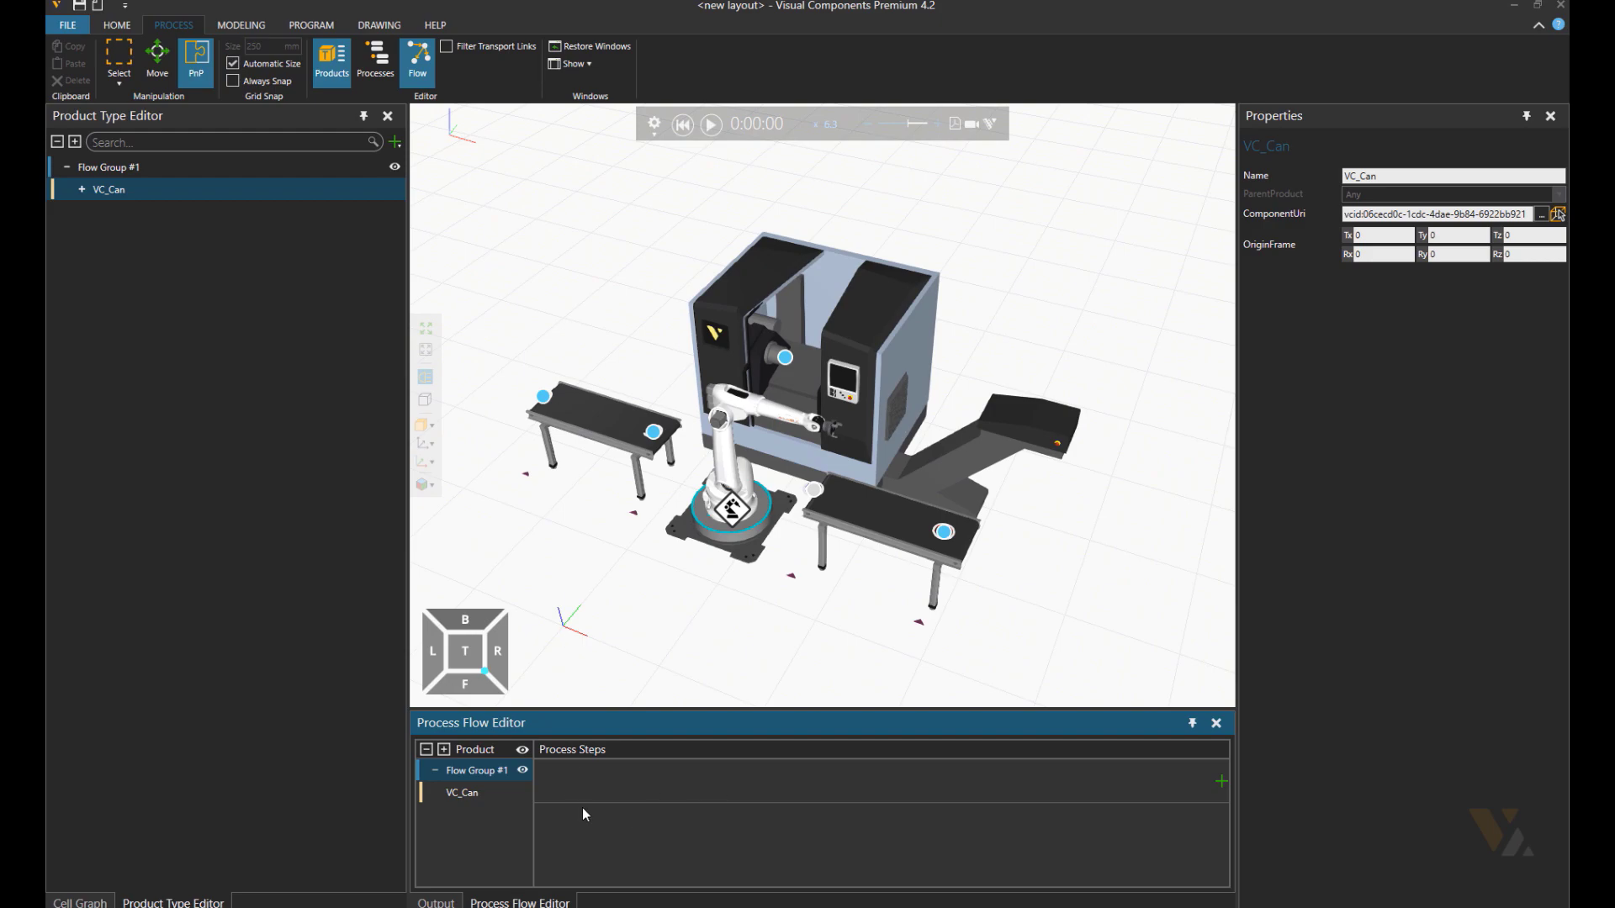
pyautogui.click(543, 395)
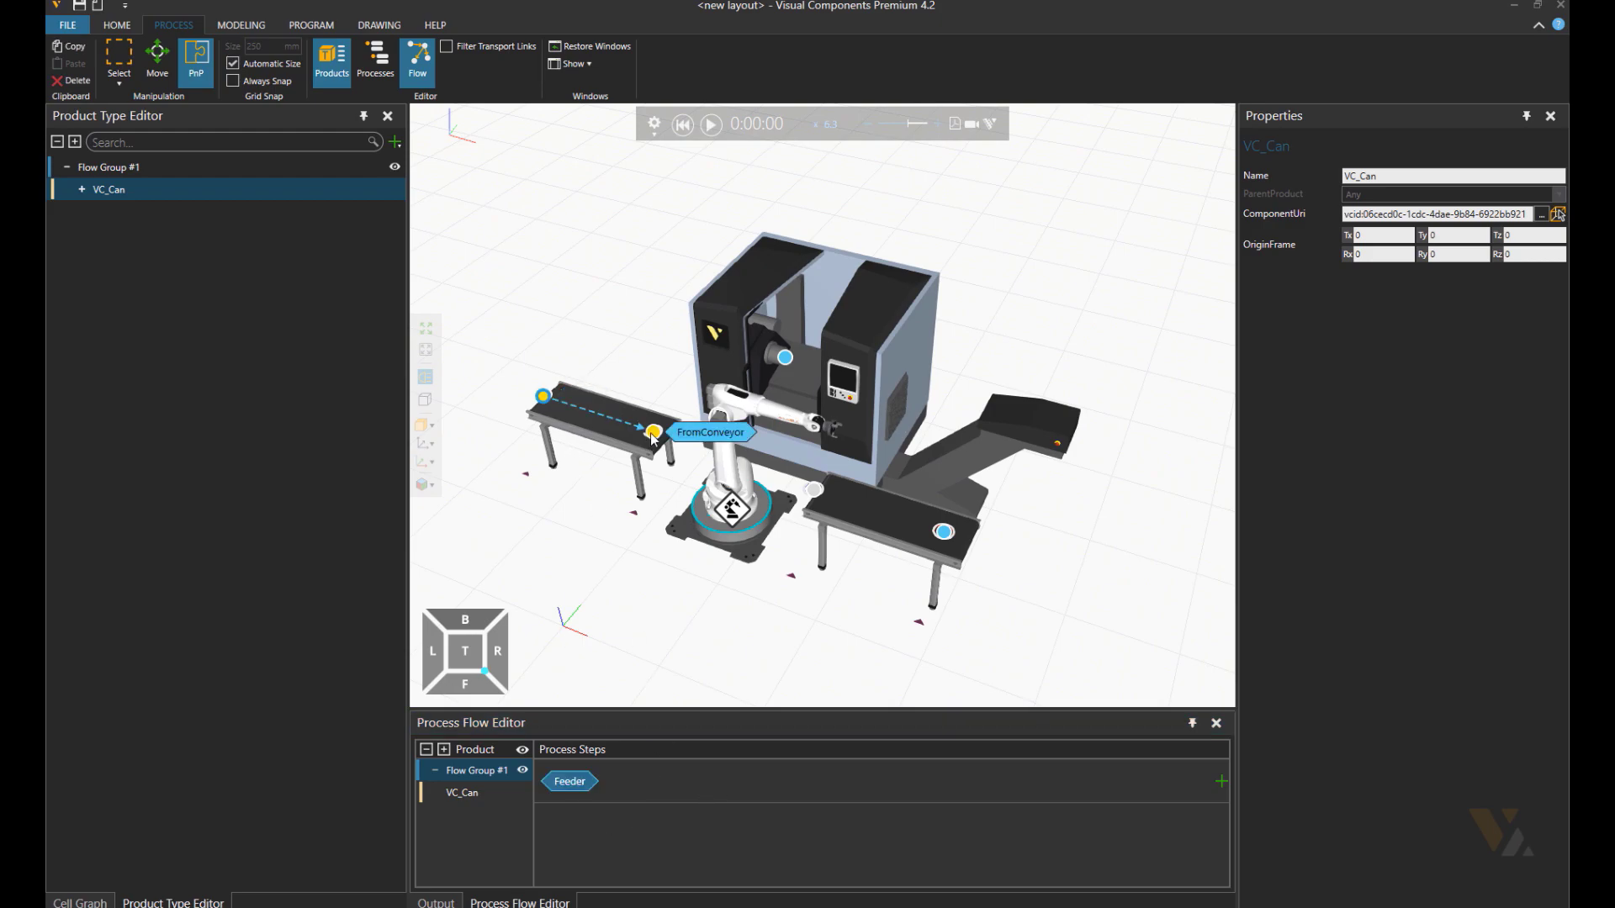
pyautogui.click(709, 433)
pyautogui.click(784, 358)
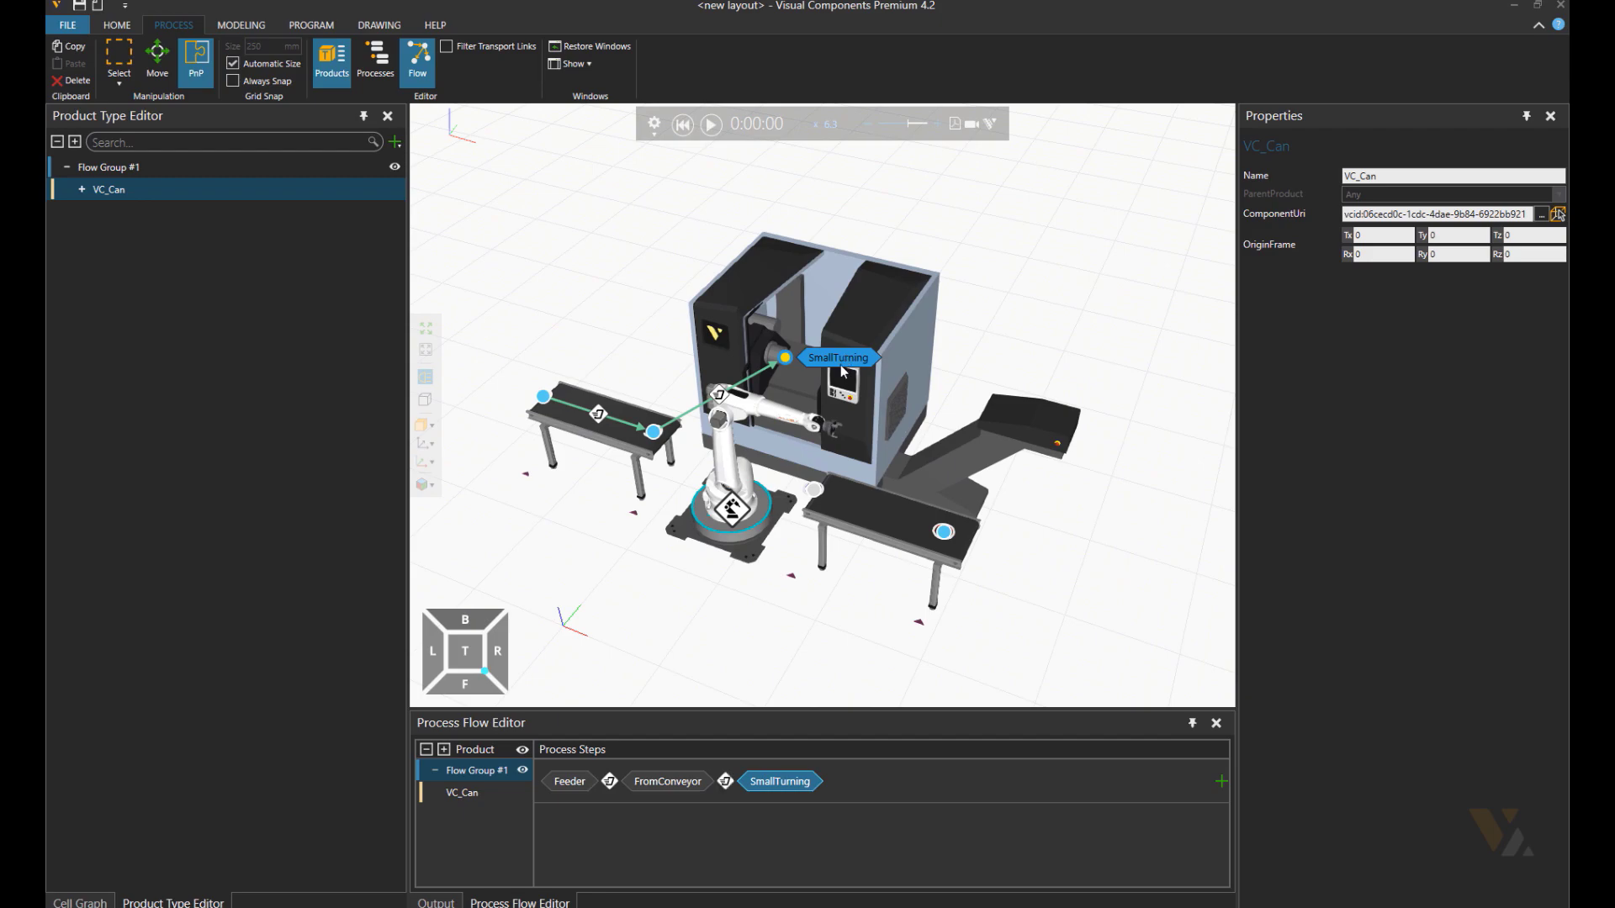
pyautogui.click(814, 481)
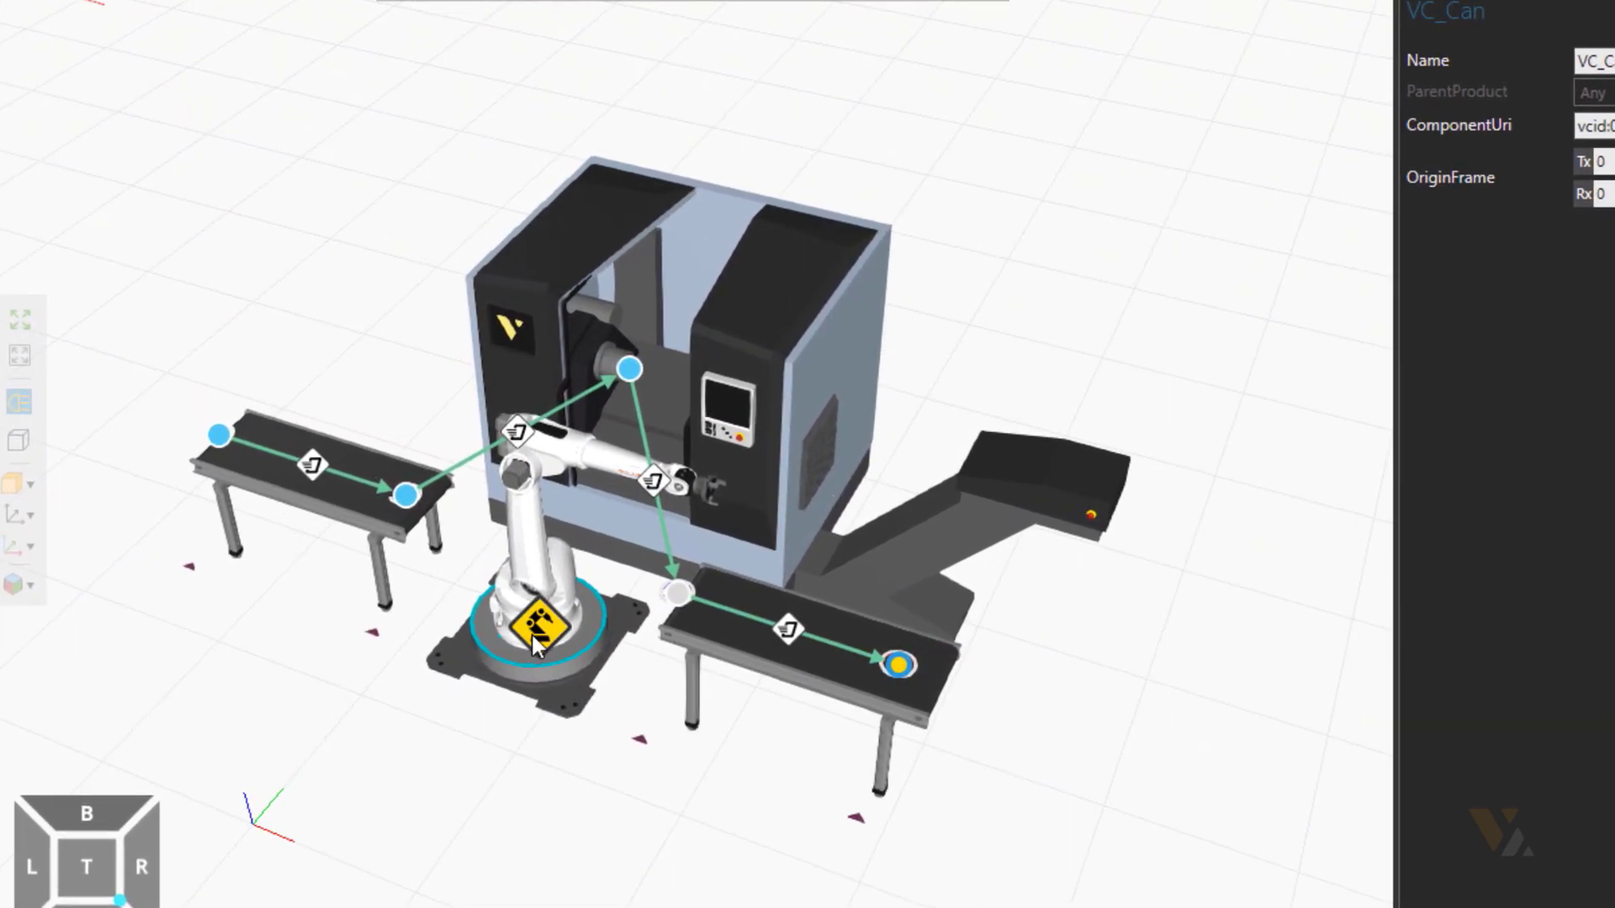
# Step: Assign the robot controller as transport controller of the two flow links into and out of the turning machine
pyautogui.click(520, 435)
pyautogui.keyDown('ctrl'); pyautogui.click(653, 480); pyautogui.keyUp('ctrl')
pyautogui.rightClick(654, 480)
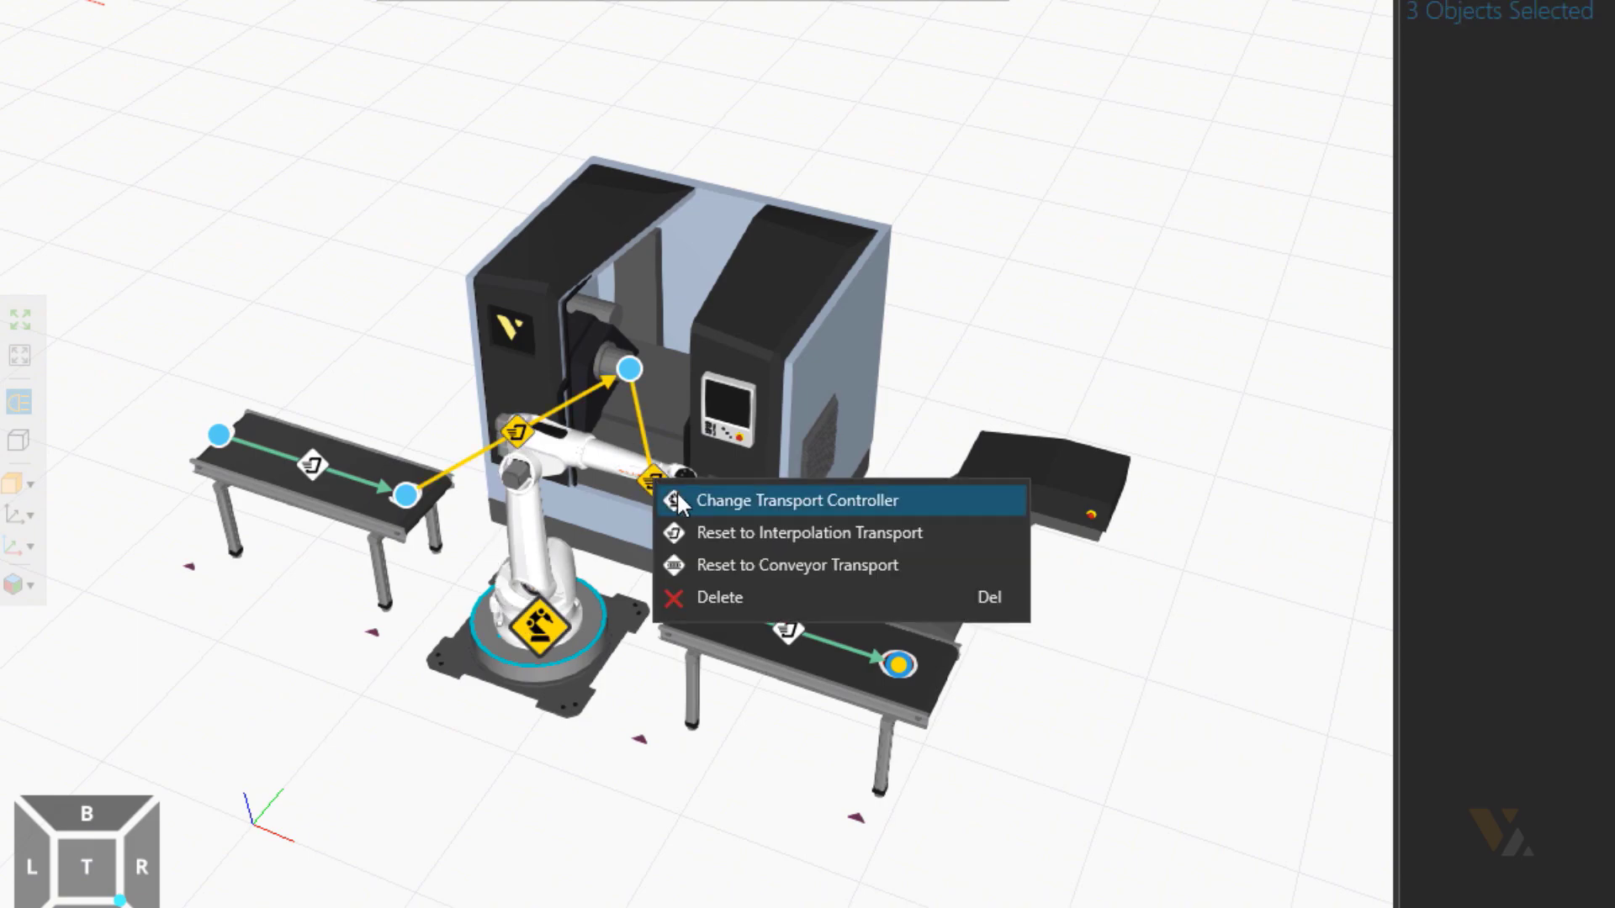
pyautogui.click(678, 495)
# Step: Set the implementer of the two transport links running along the conveyors to ConveyorTransport
pyautogui.click(320, 462)
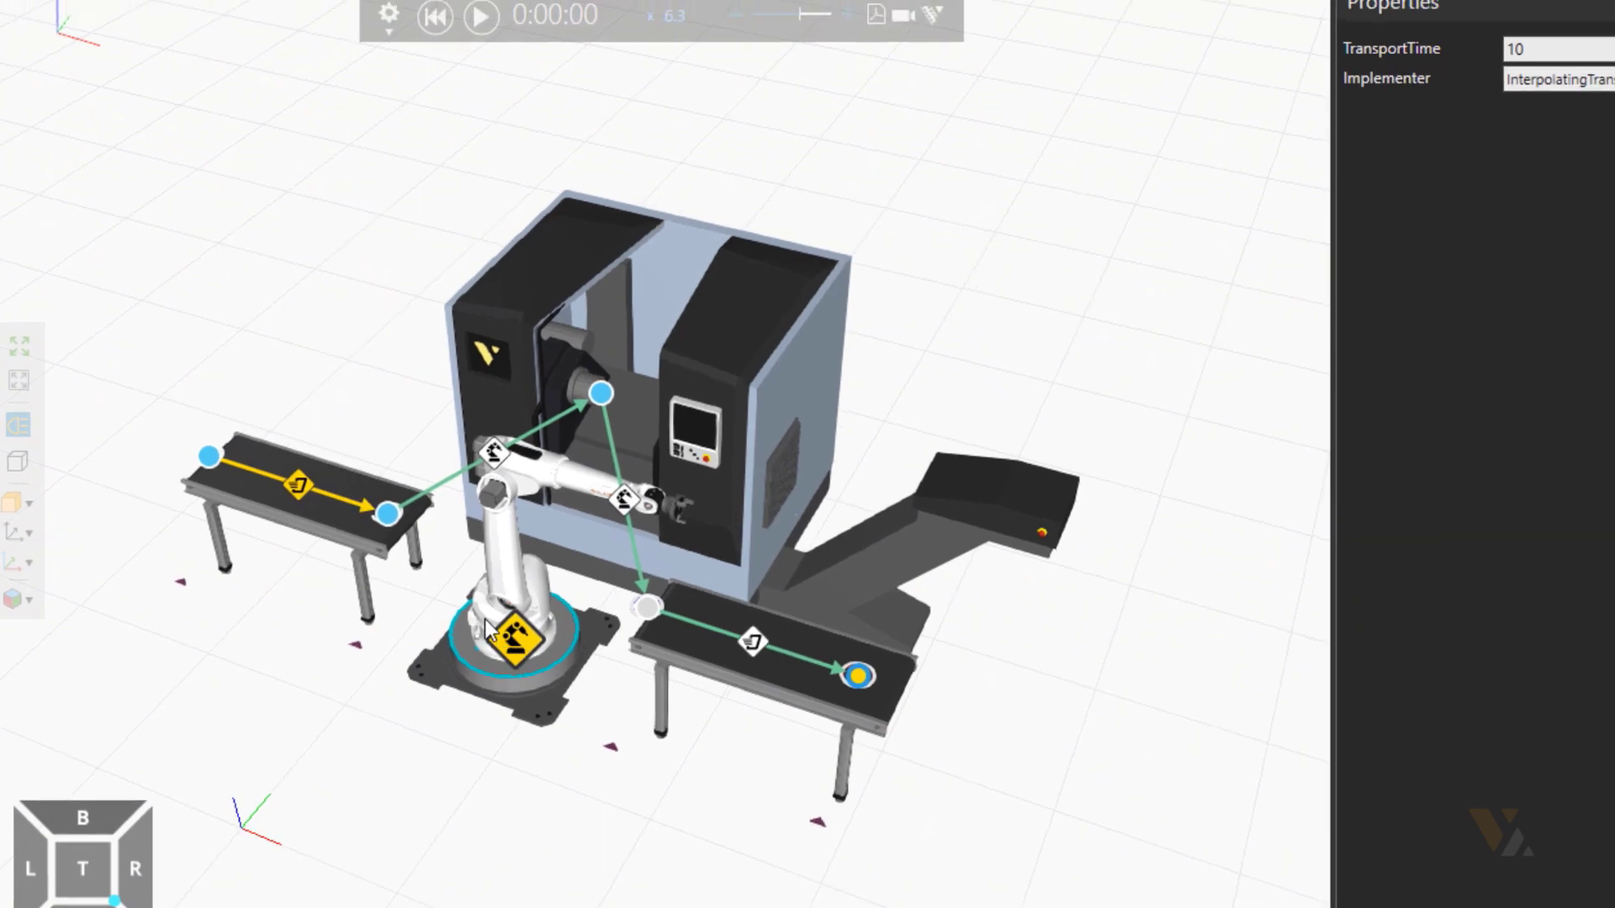
pyautogui.keyDown('ctrl'); pyautogui.click(788, 629); pyautogui.keyUp('ctrl')
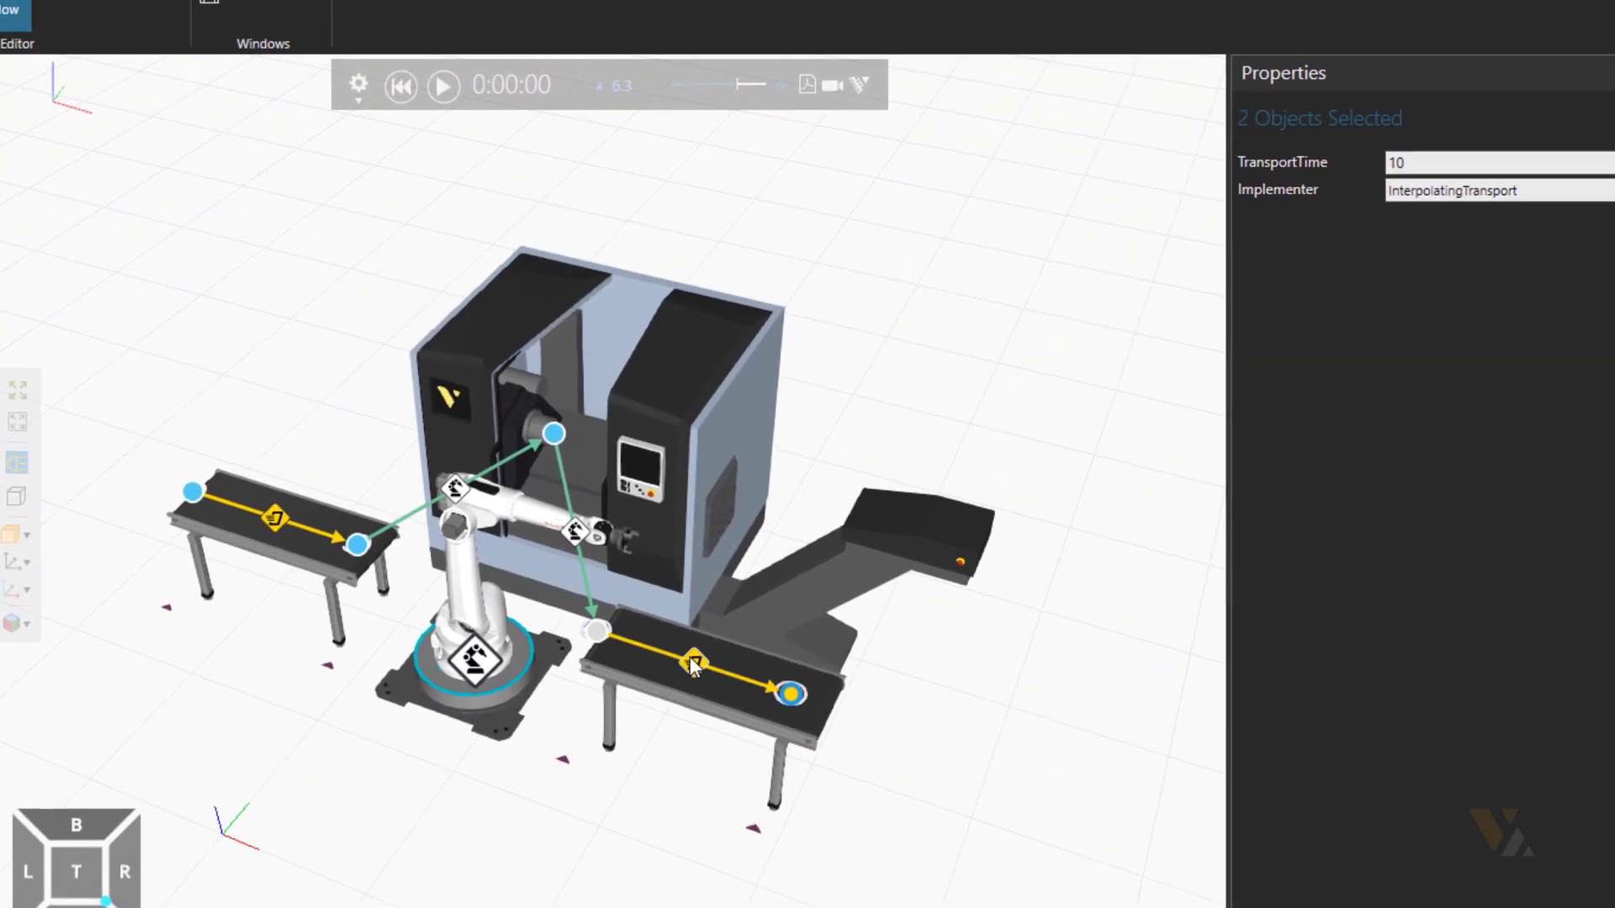
pyautogui.click(1413, 191)
pyautogui.click(1410, 237)
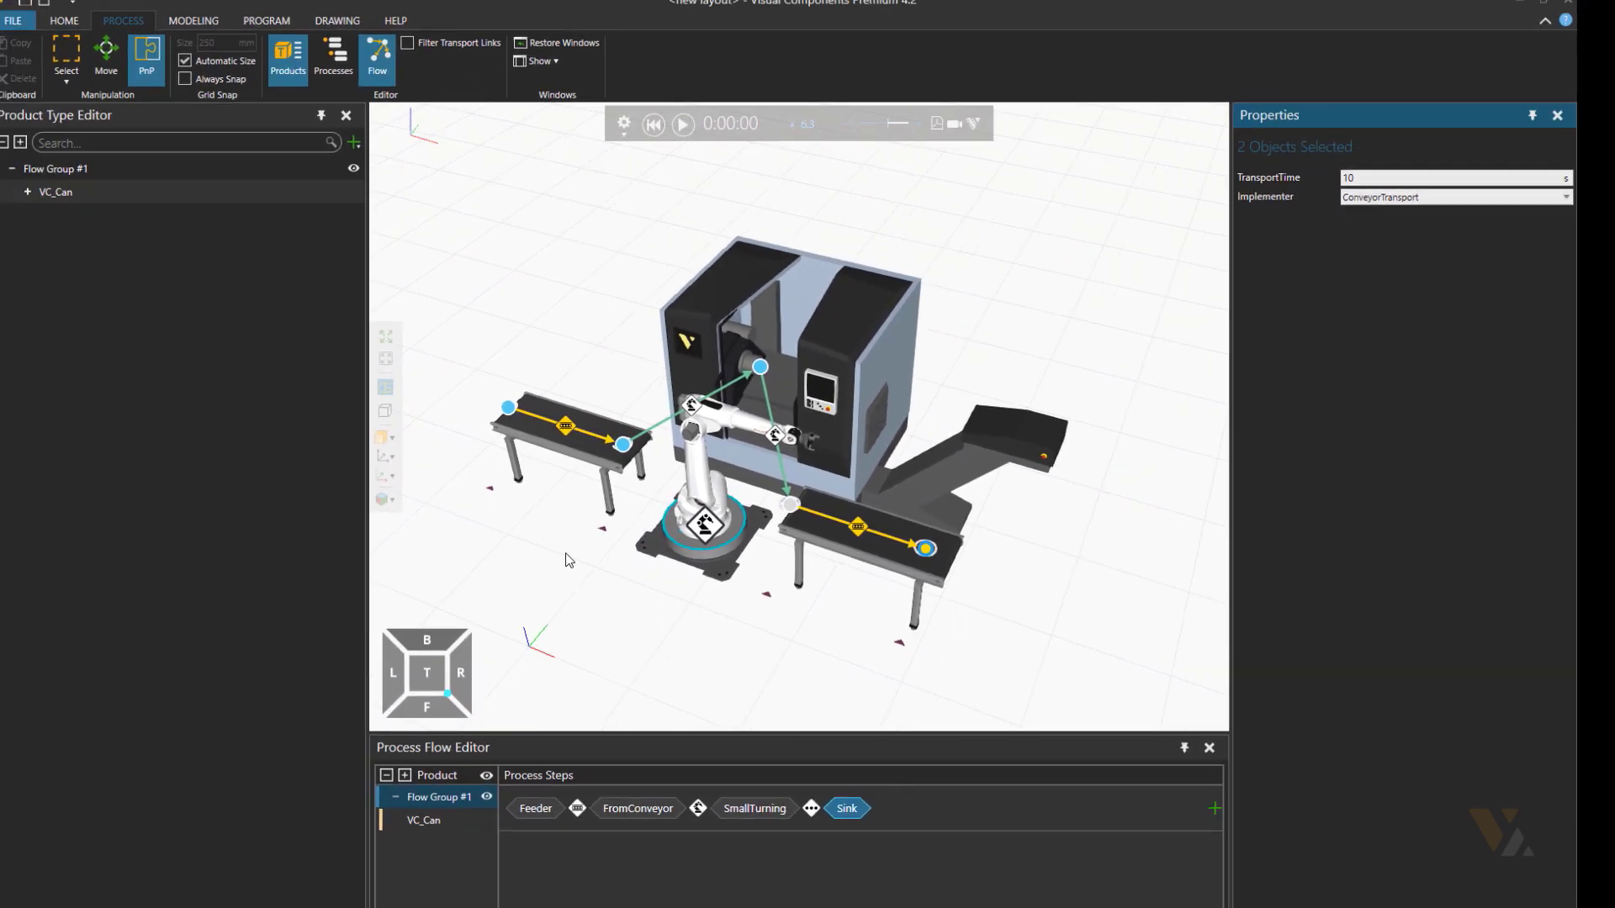
pyautogui.click(590, 581)
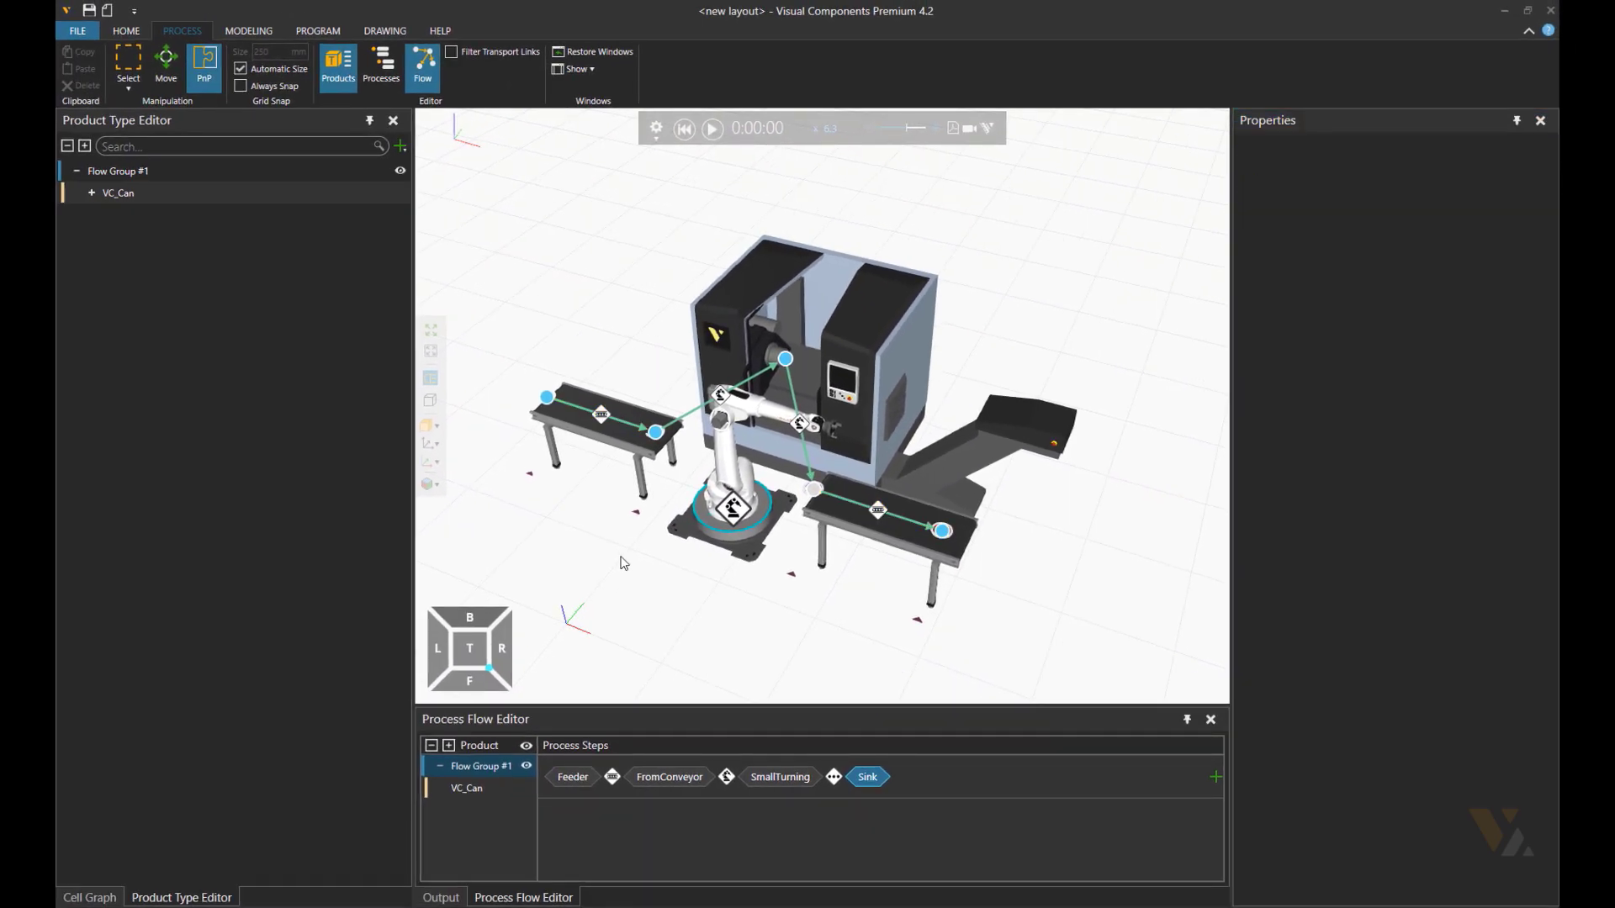
# Step: Run the simulation to check the complete process flow, and reset it
pyautogui.click(712, 129)
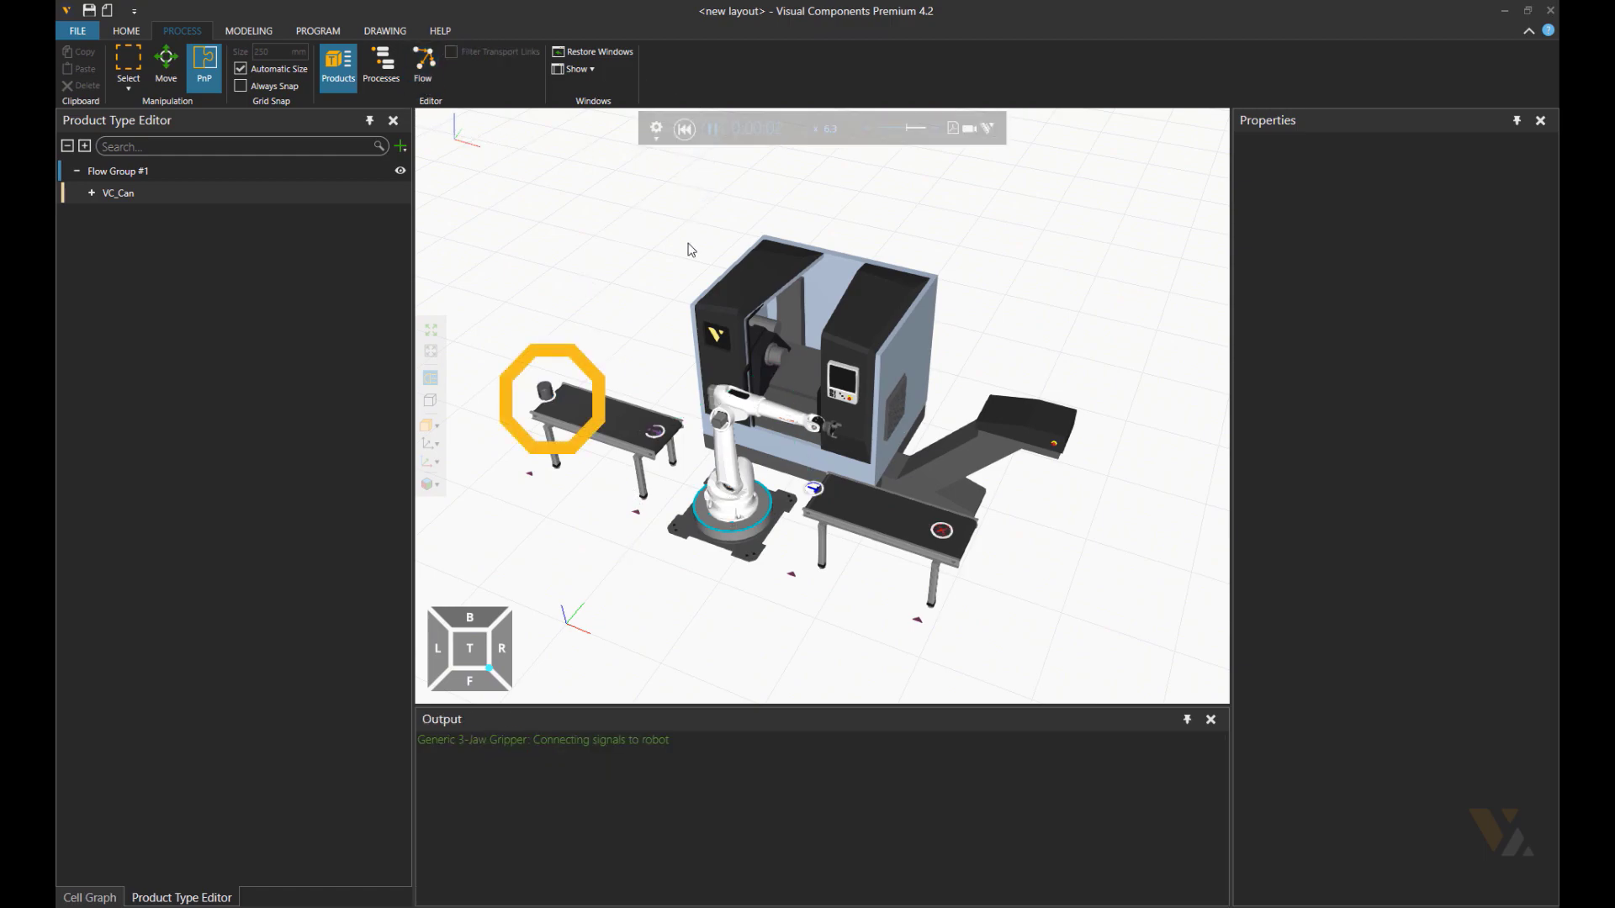
pyautogui.click(684, 129)
# Step: Open the Feeder and FromConveyor process routines and arrange their floating editors side by side over the layout
pyautogui.scroll(3, 481, 441)
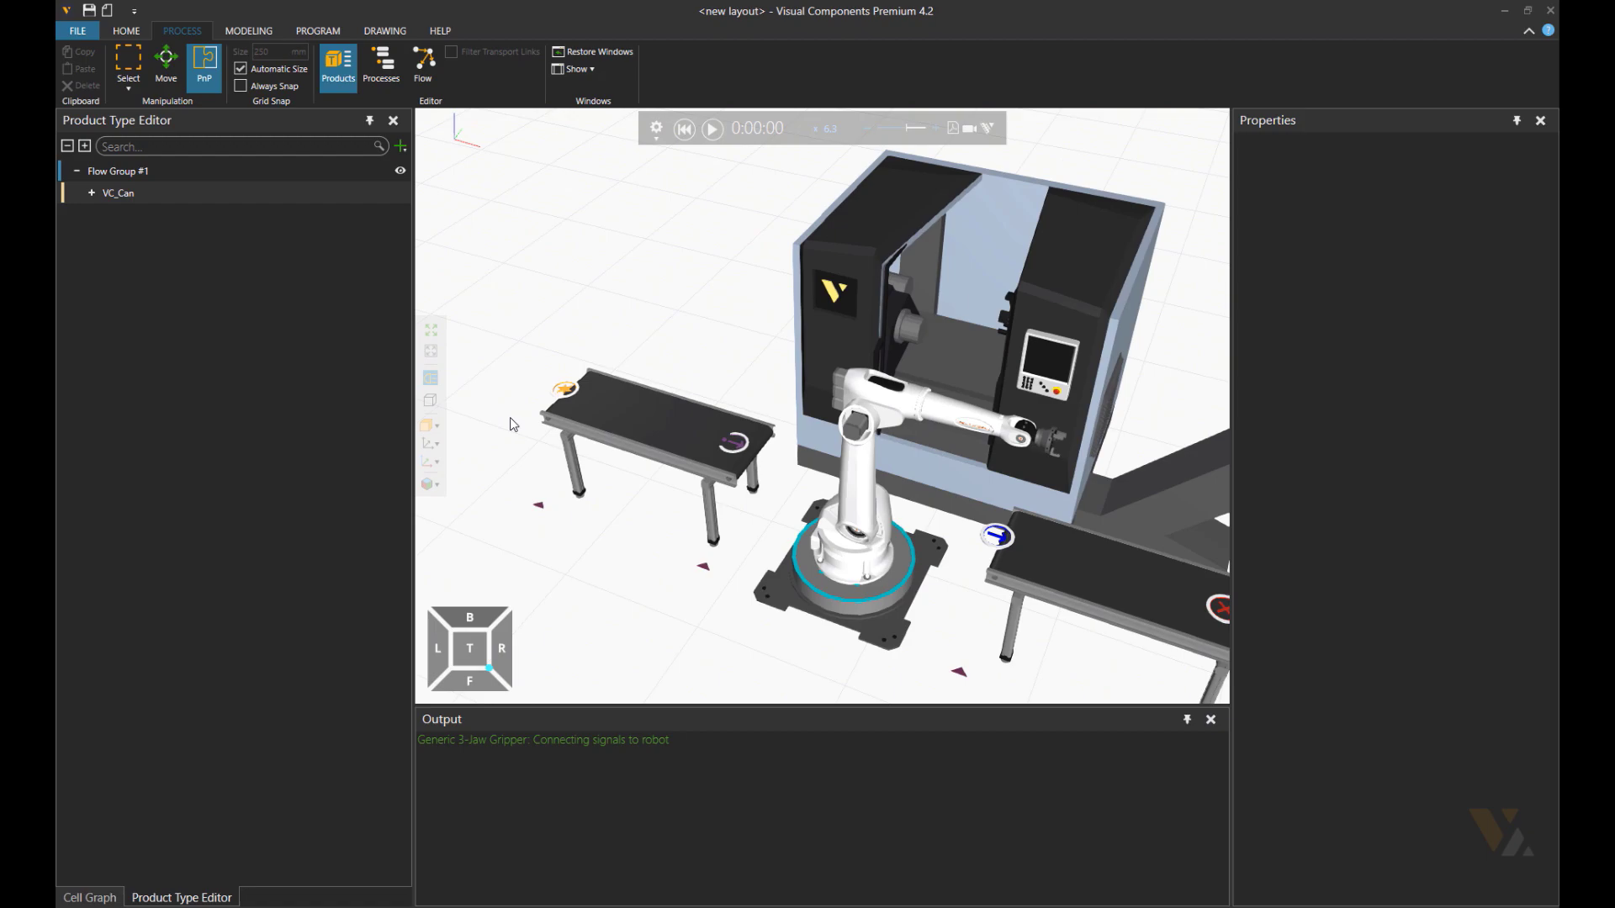
pyautogui.click(397, 77)
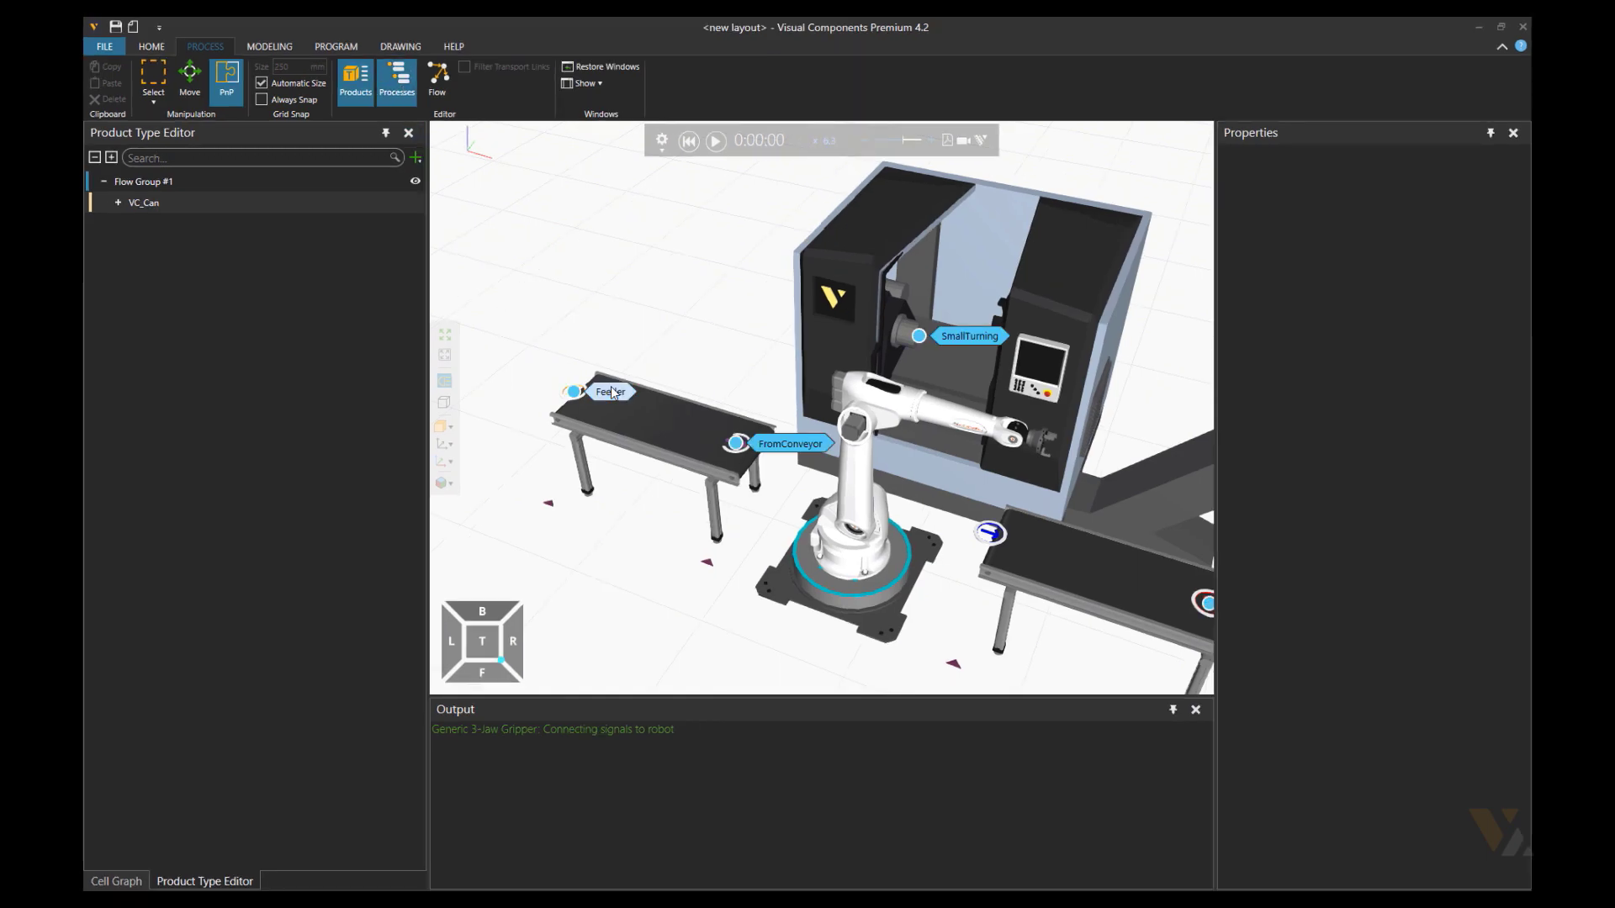
pyautogui.click(610, 391)
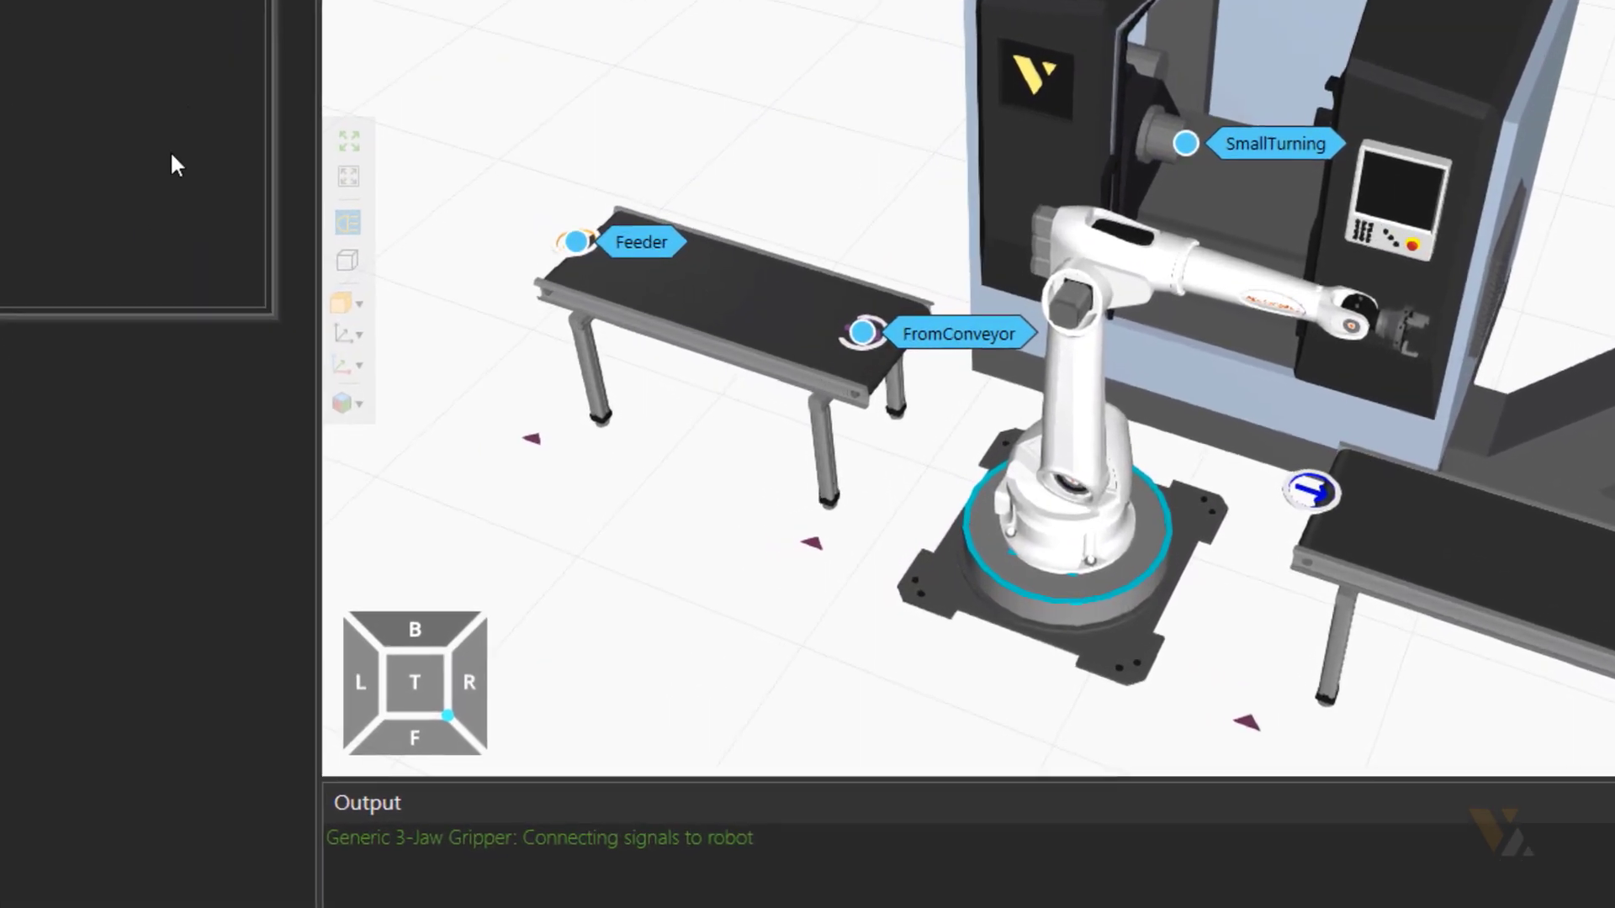
pyautogui.doubleClick(132, 88)
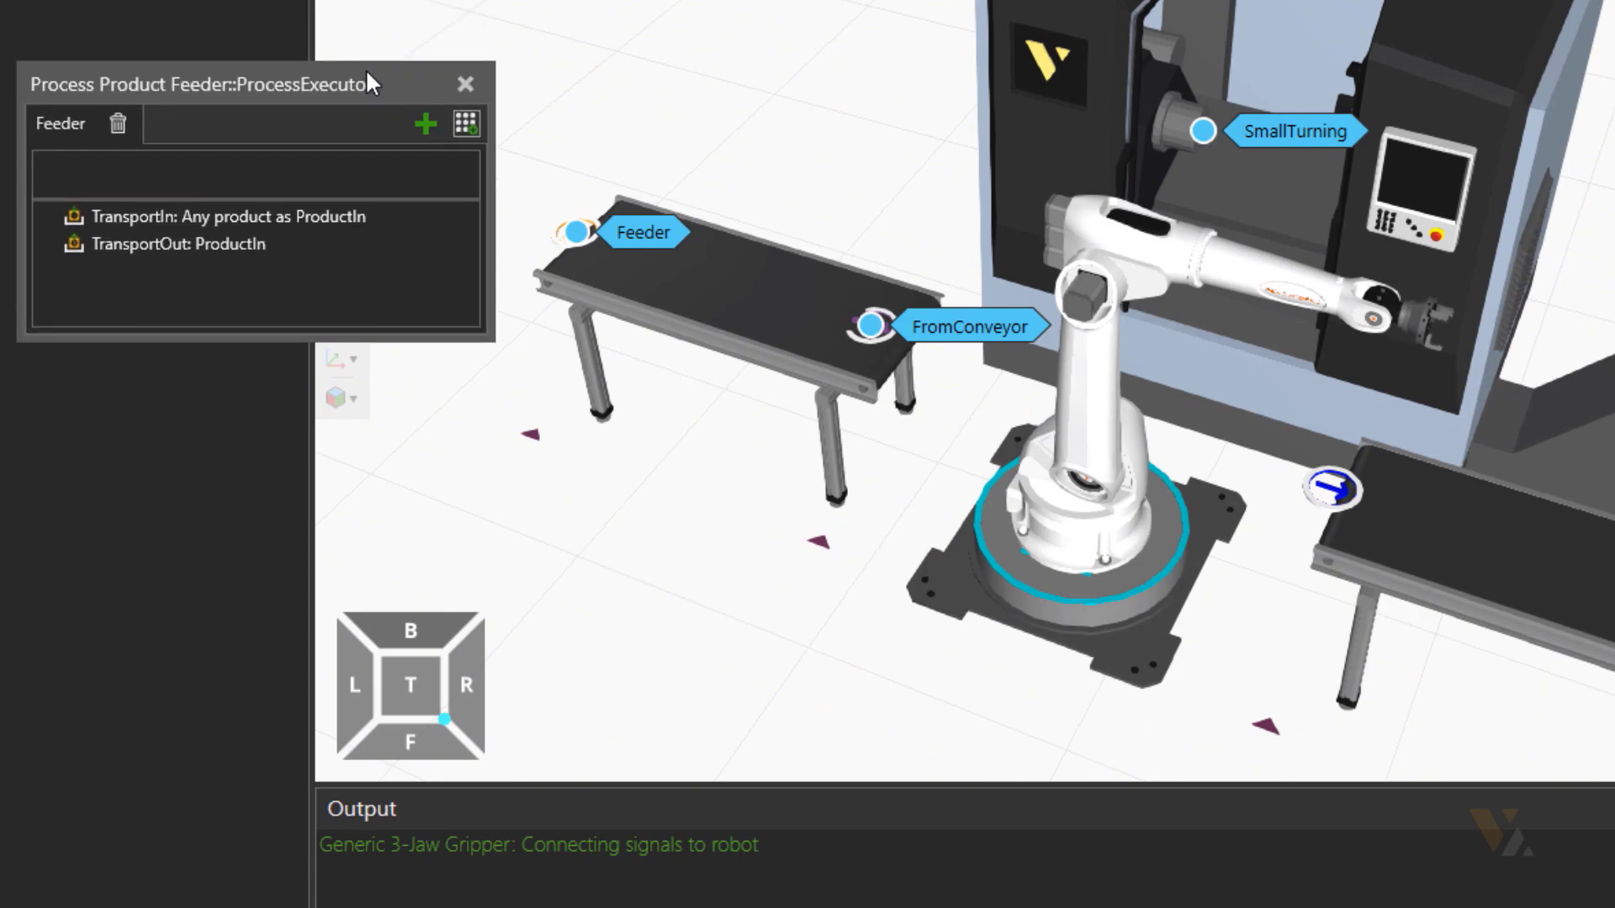
pyautogui.click(941, 333)
pyautogui.moveTo(130, 334); pyautogui.dragTo(960, 430)
# Step: Check the destination of the Feeder's TransportOut statement and set the FromConveyor TransportIn source to From Previous Process
pyautogui.click(251, 284)
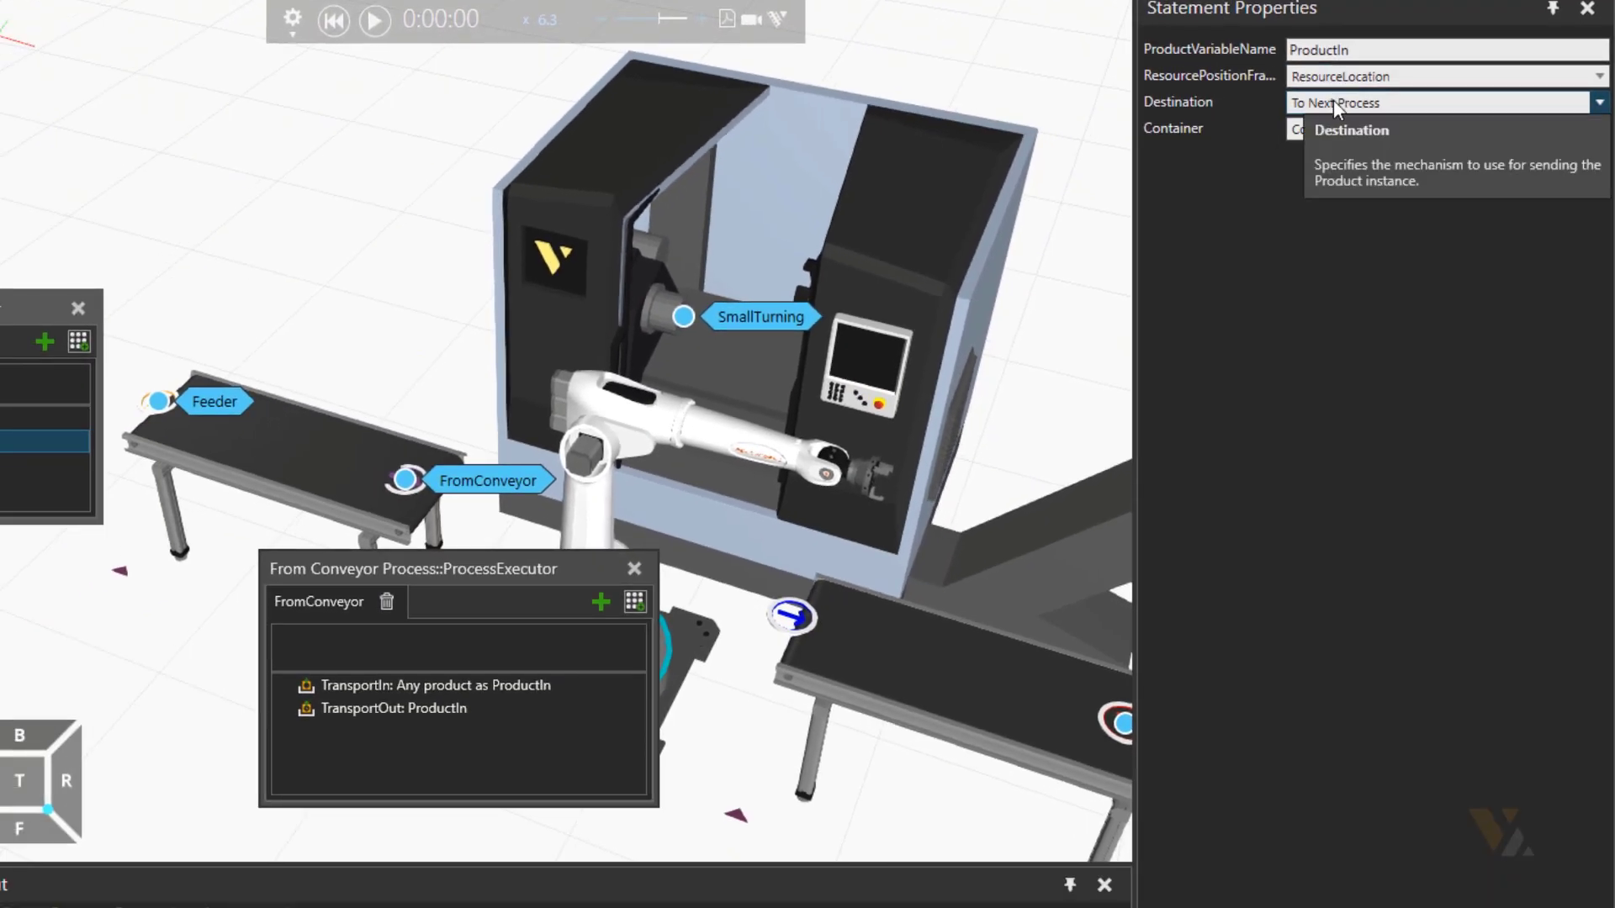
pyautogui.click(411, 690)
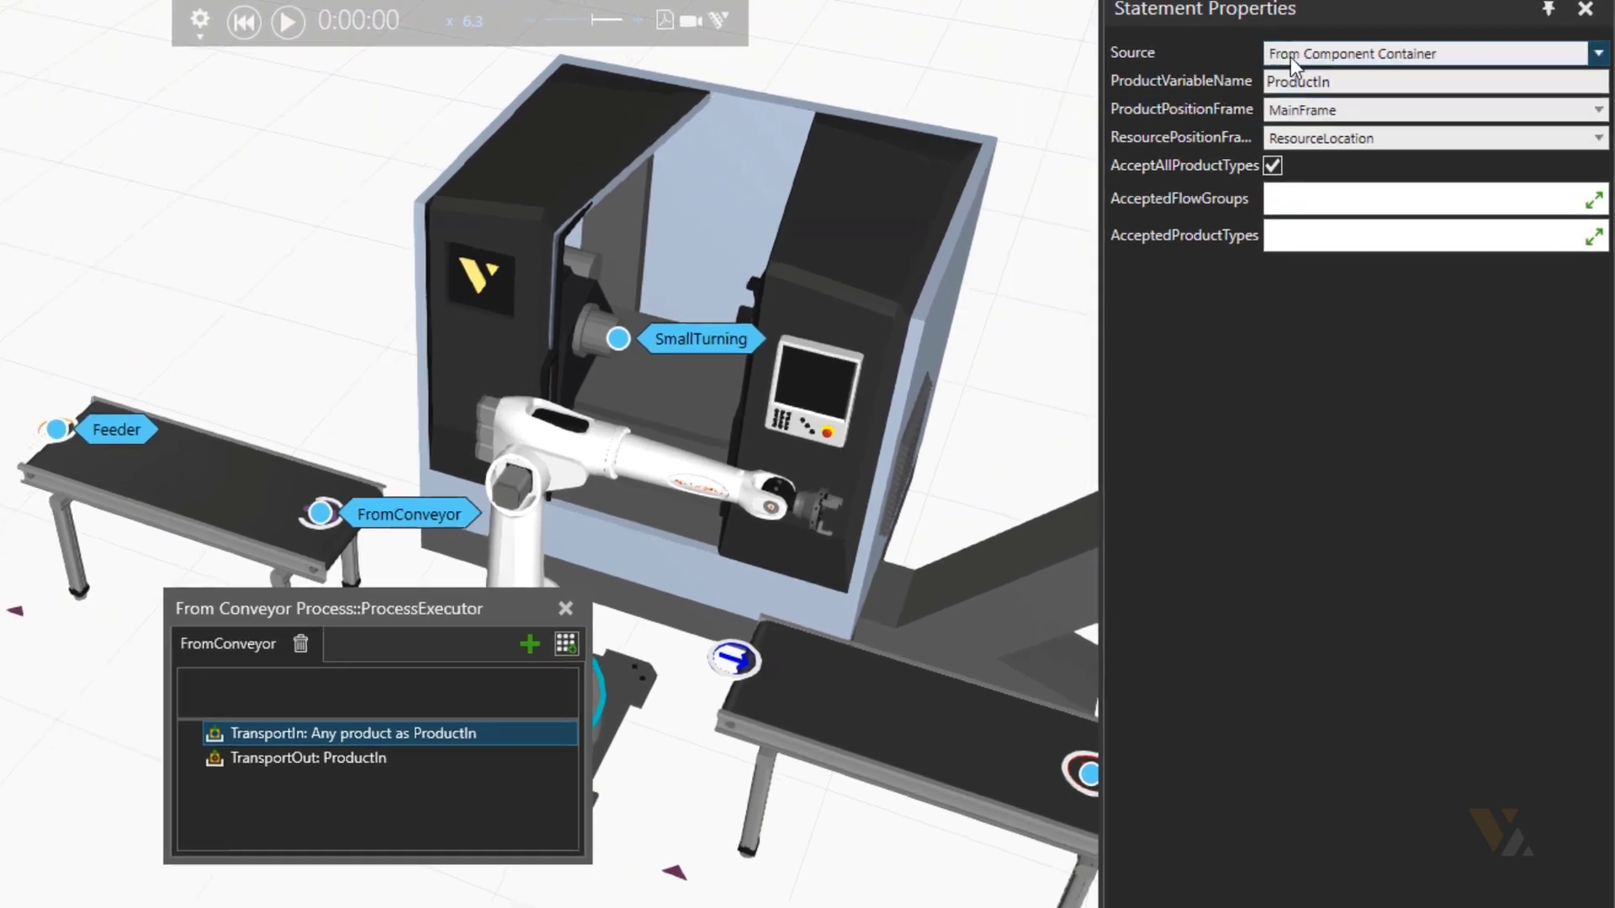
pyautogui.click(1302, 50)
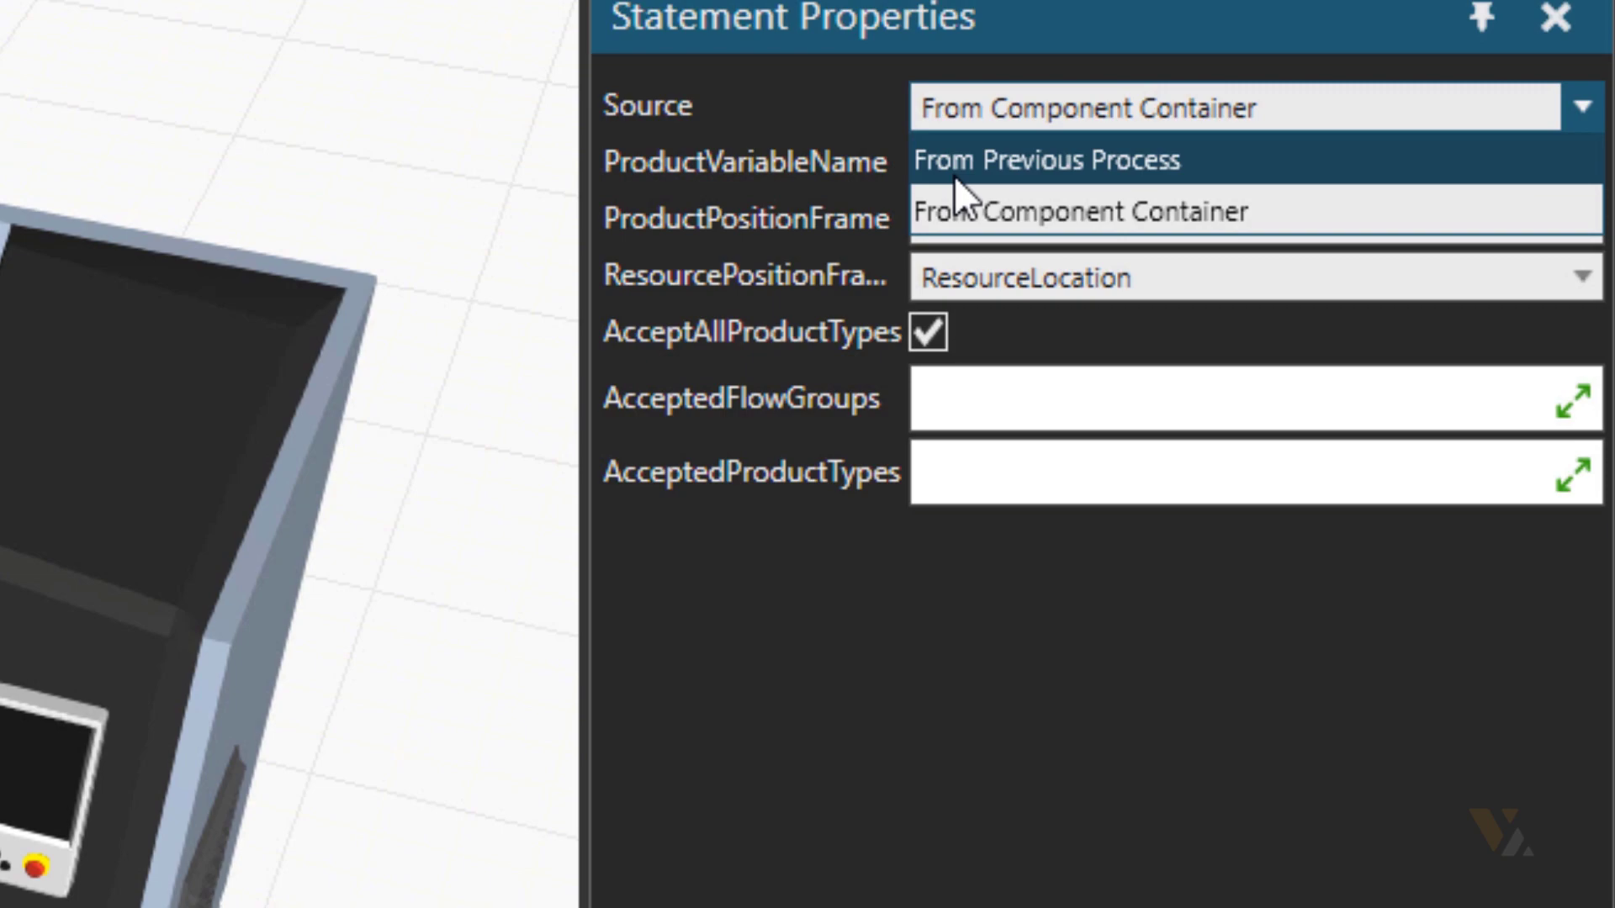
pyautogui.click(967, 168)
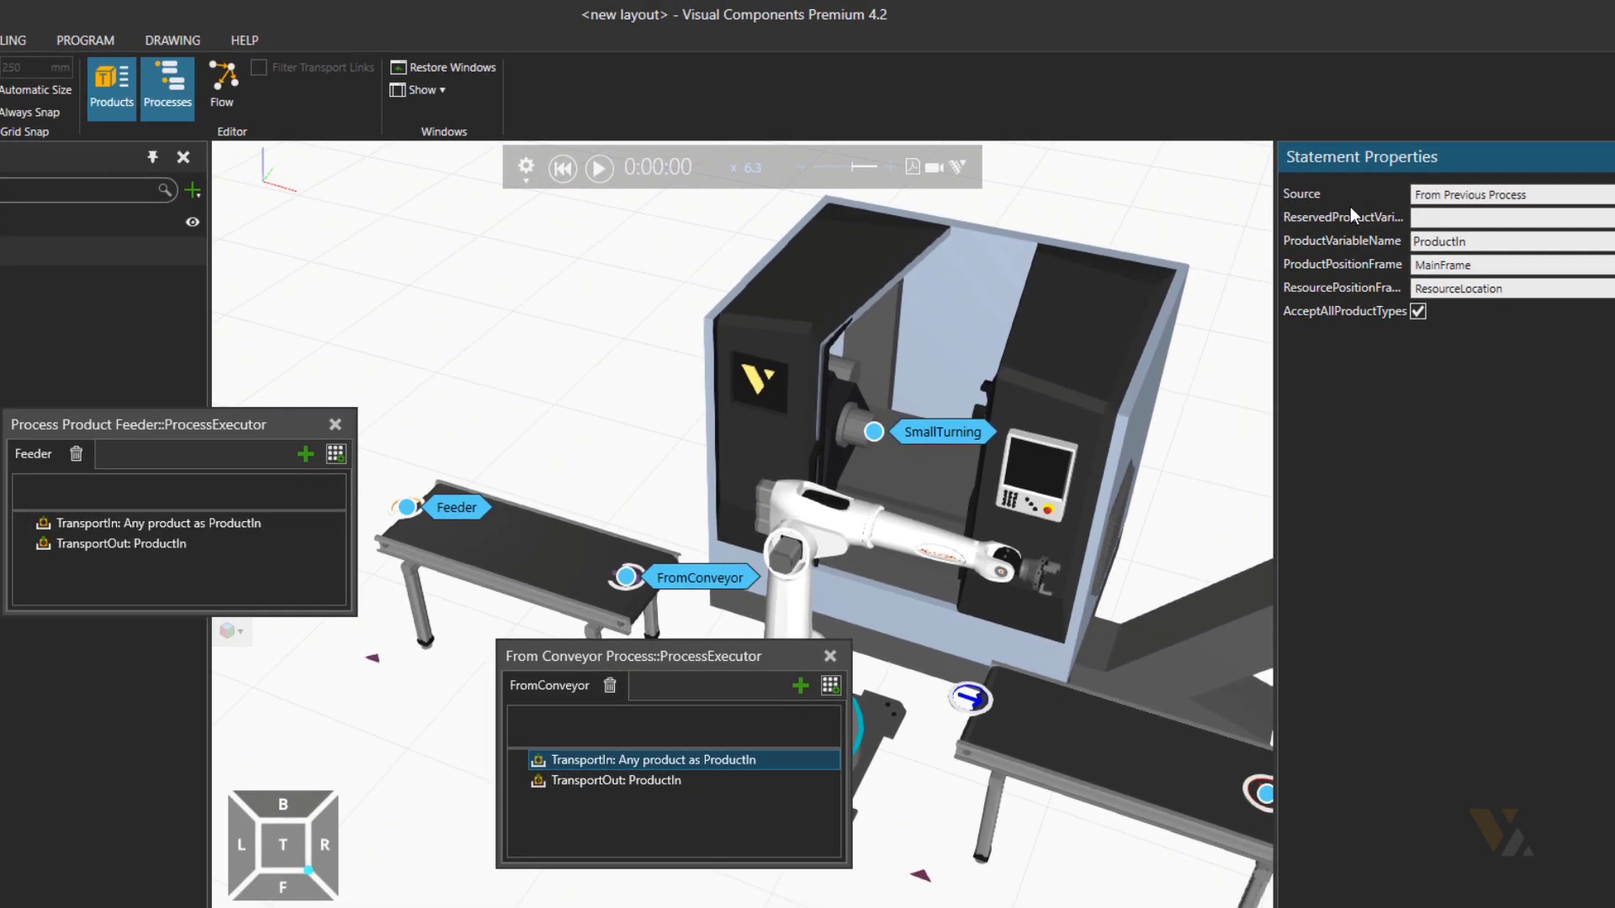
# Step: Simulate the product transfer from Feeder to FromConveyor with both process routines open, and reset the simulation
pyautogui.click(600, 168)
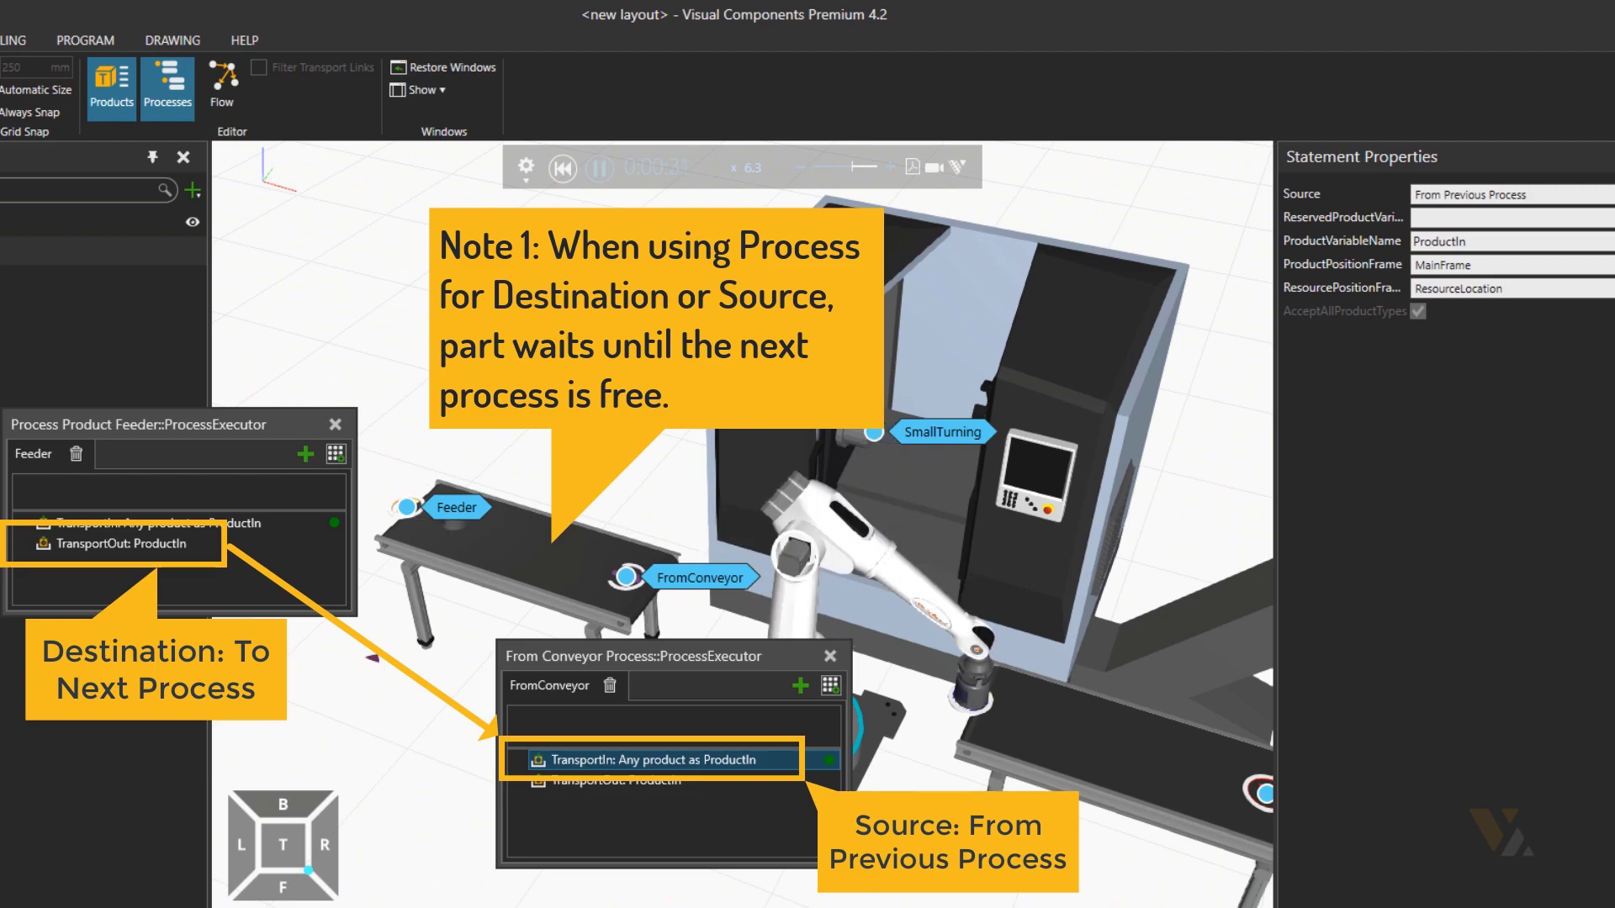
pyautogui.click(562, 167)
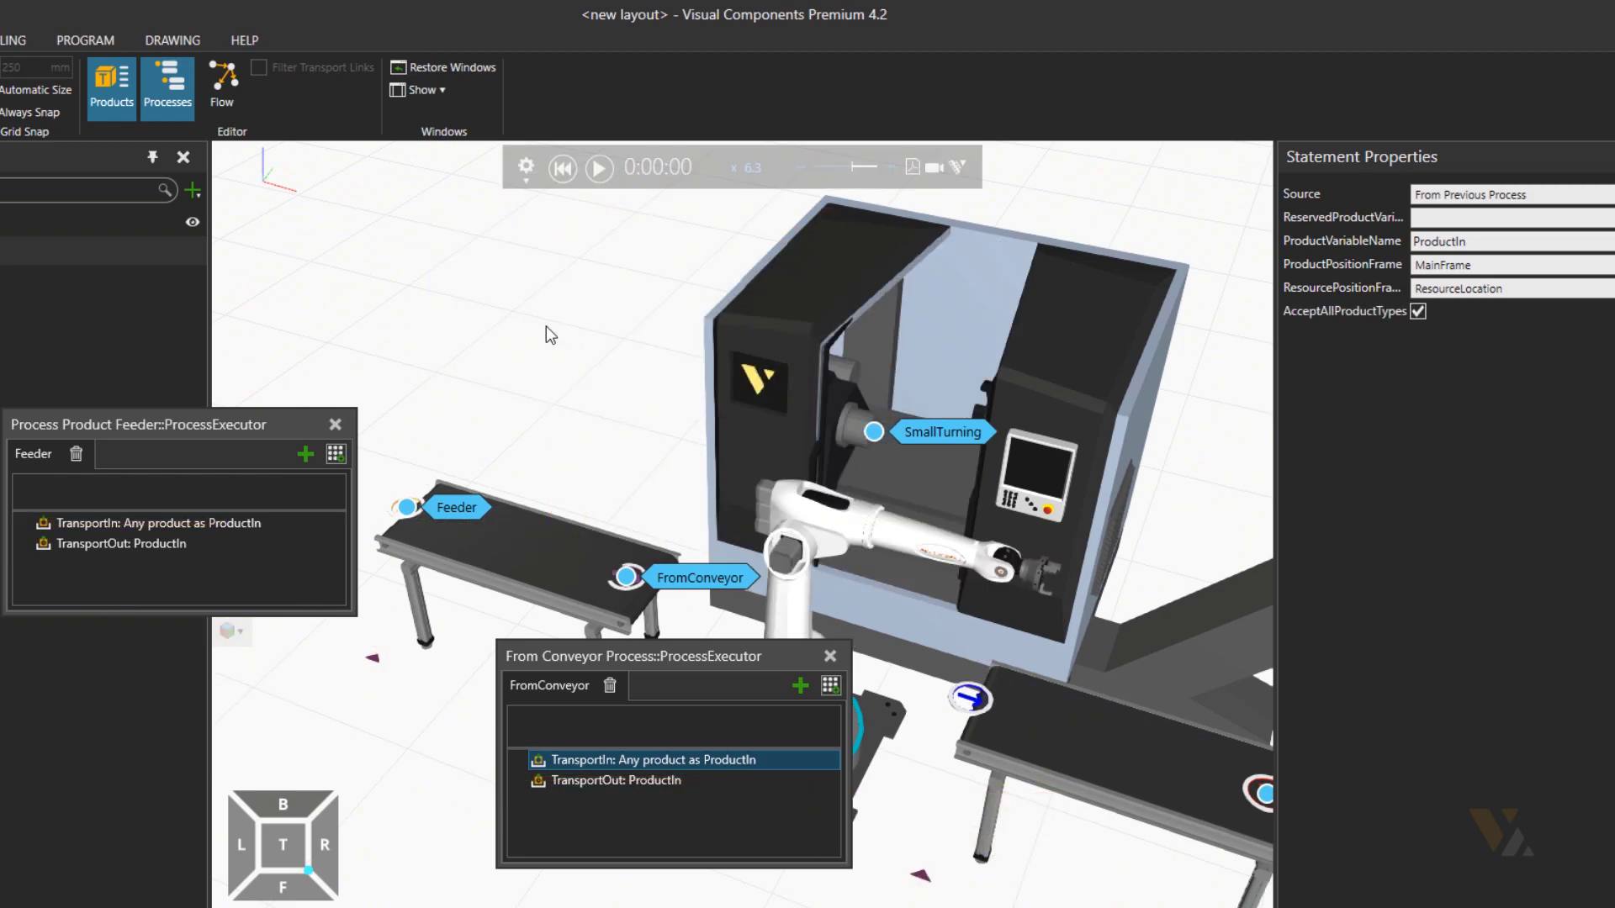
# Step: Set the Feeder's product creation interval to 1, simulate the transfer to FromConveyor, and reset the simulation
pyautogui.click(404, 507)
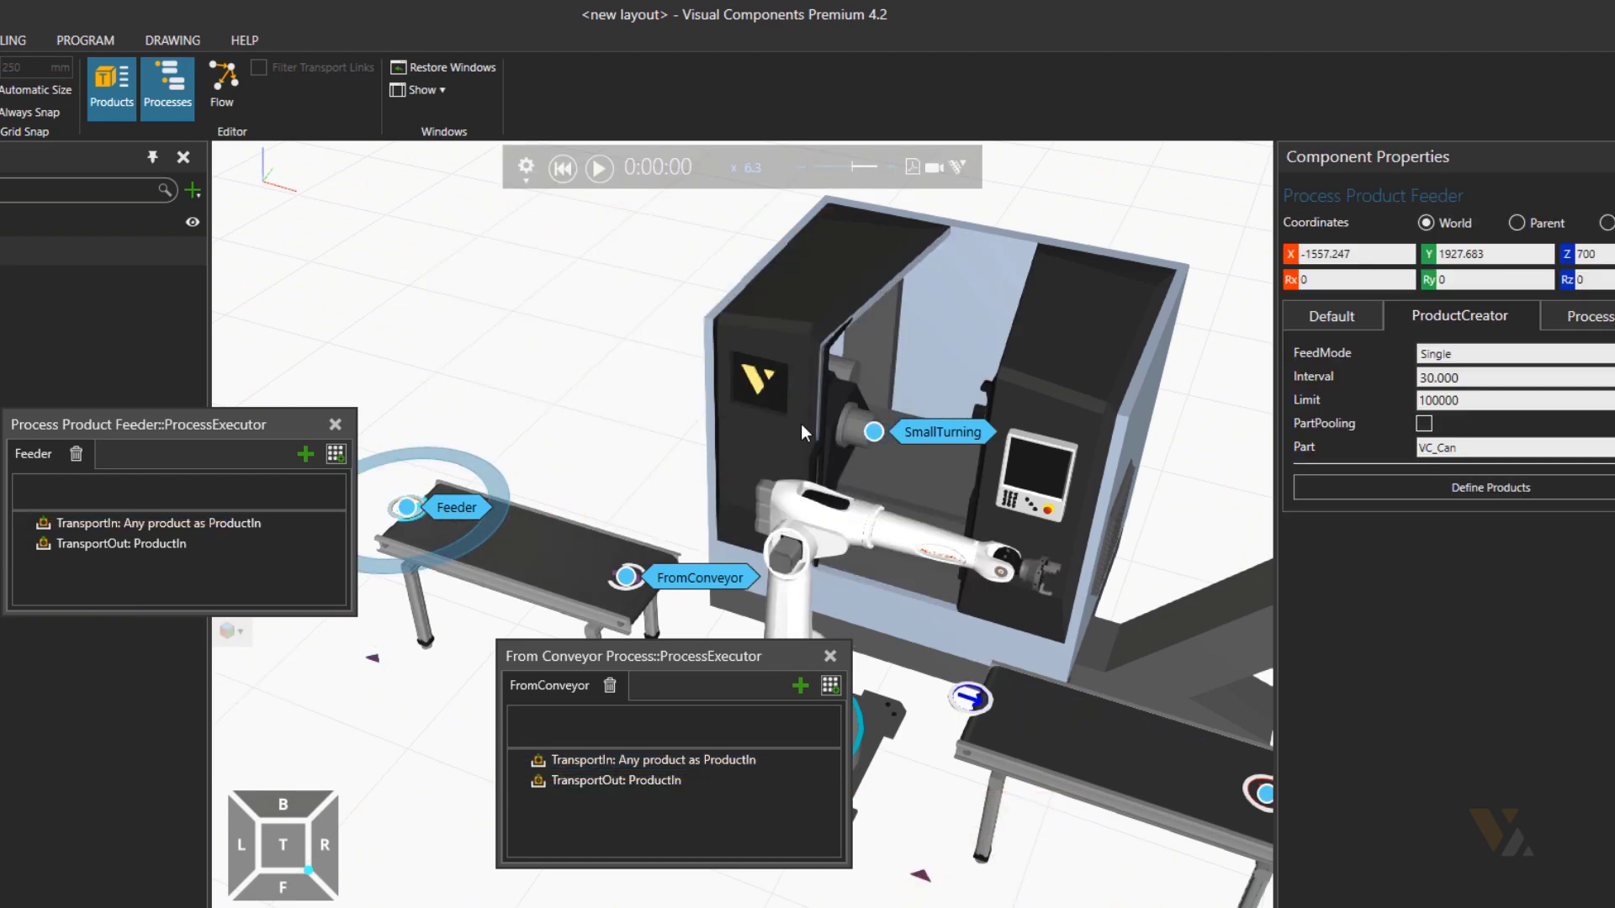
pyautogui.doubleClick(1456, 380)
pyautogui.write('1')
pyautogui.press('Return')
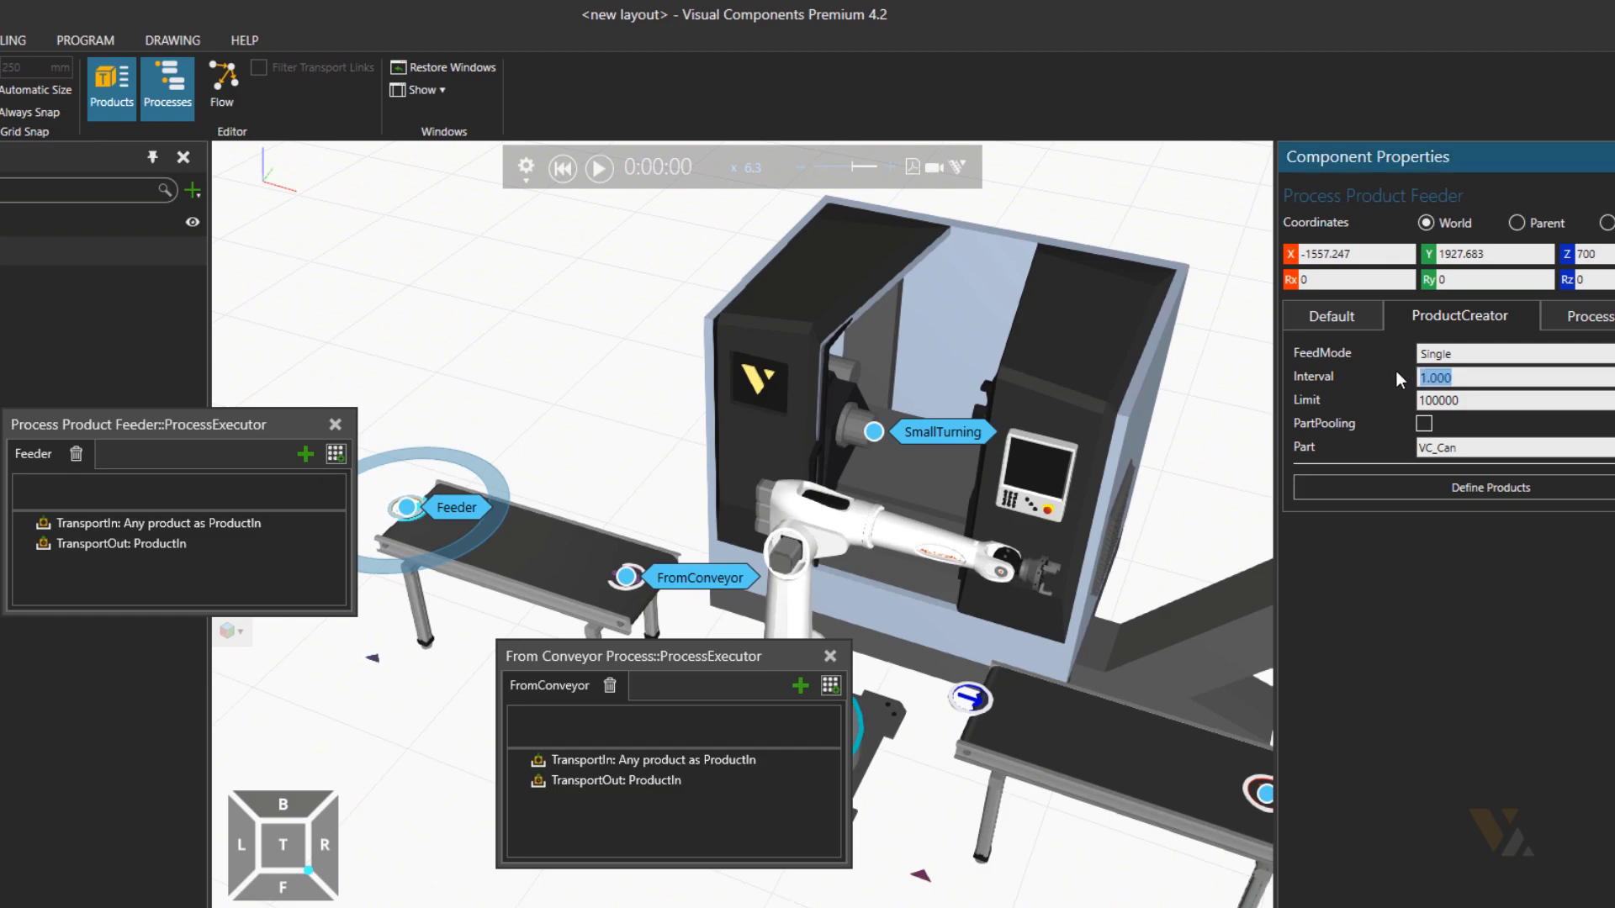
pyautogui.click(599, 167)
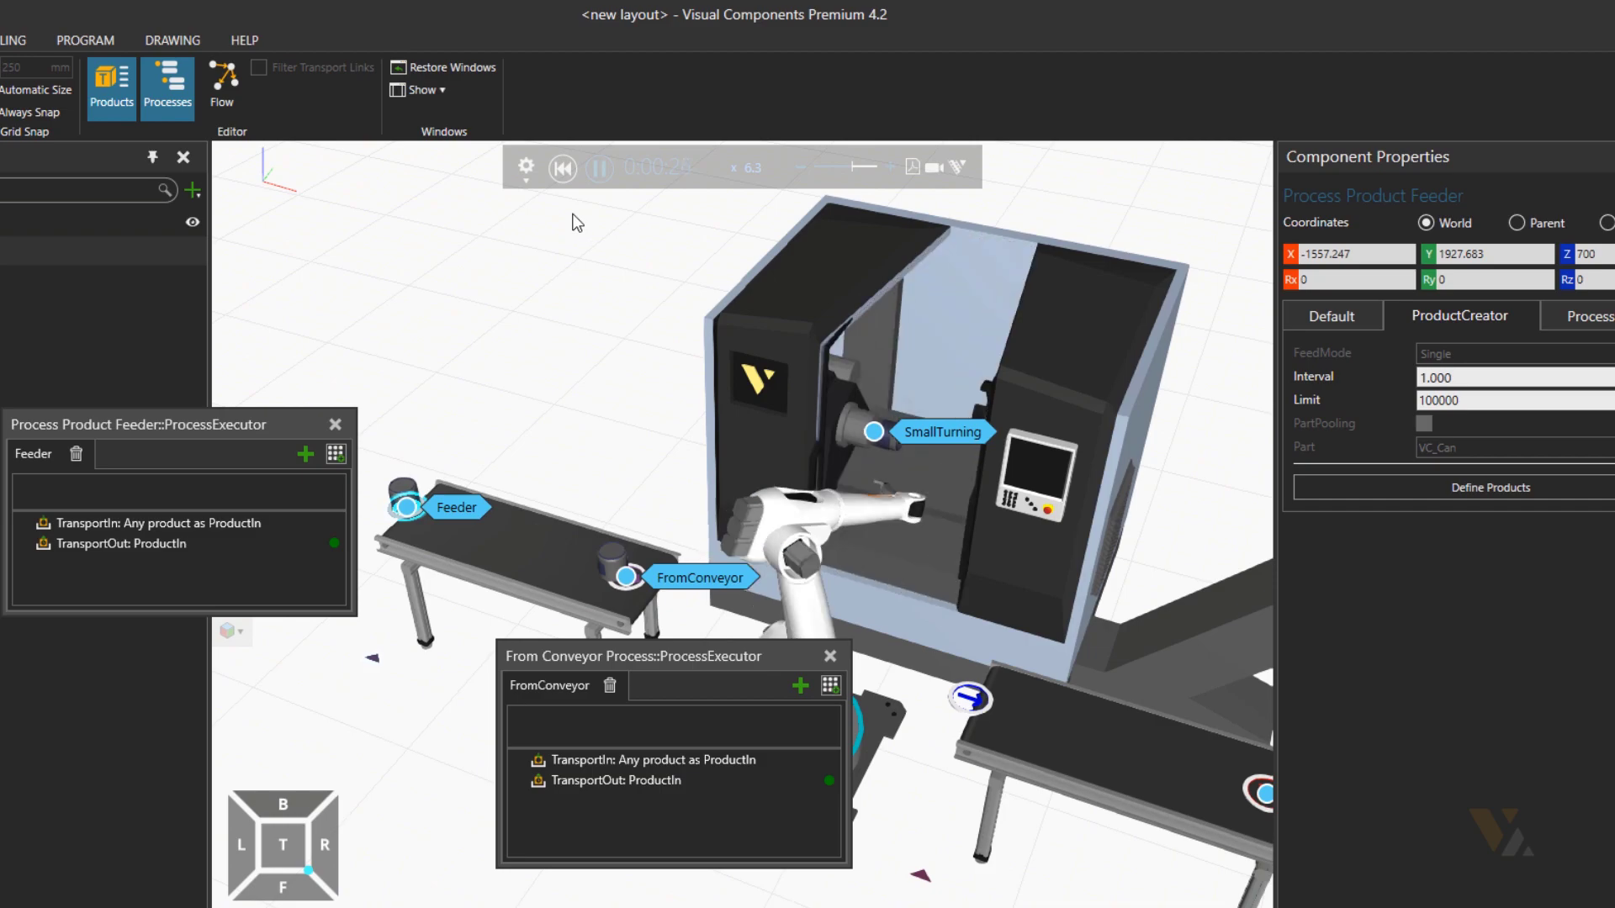
pyautogui.click(562, 169)
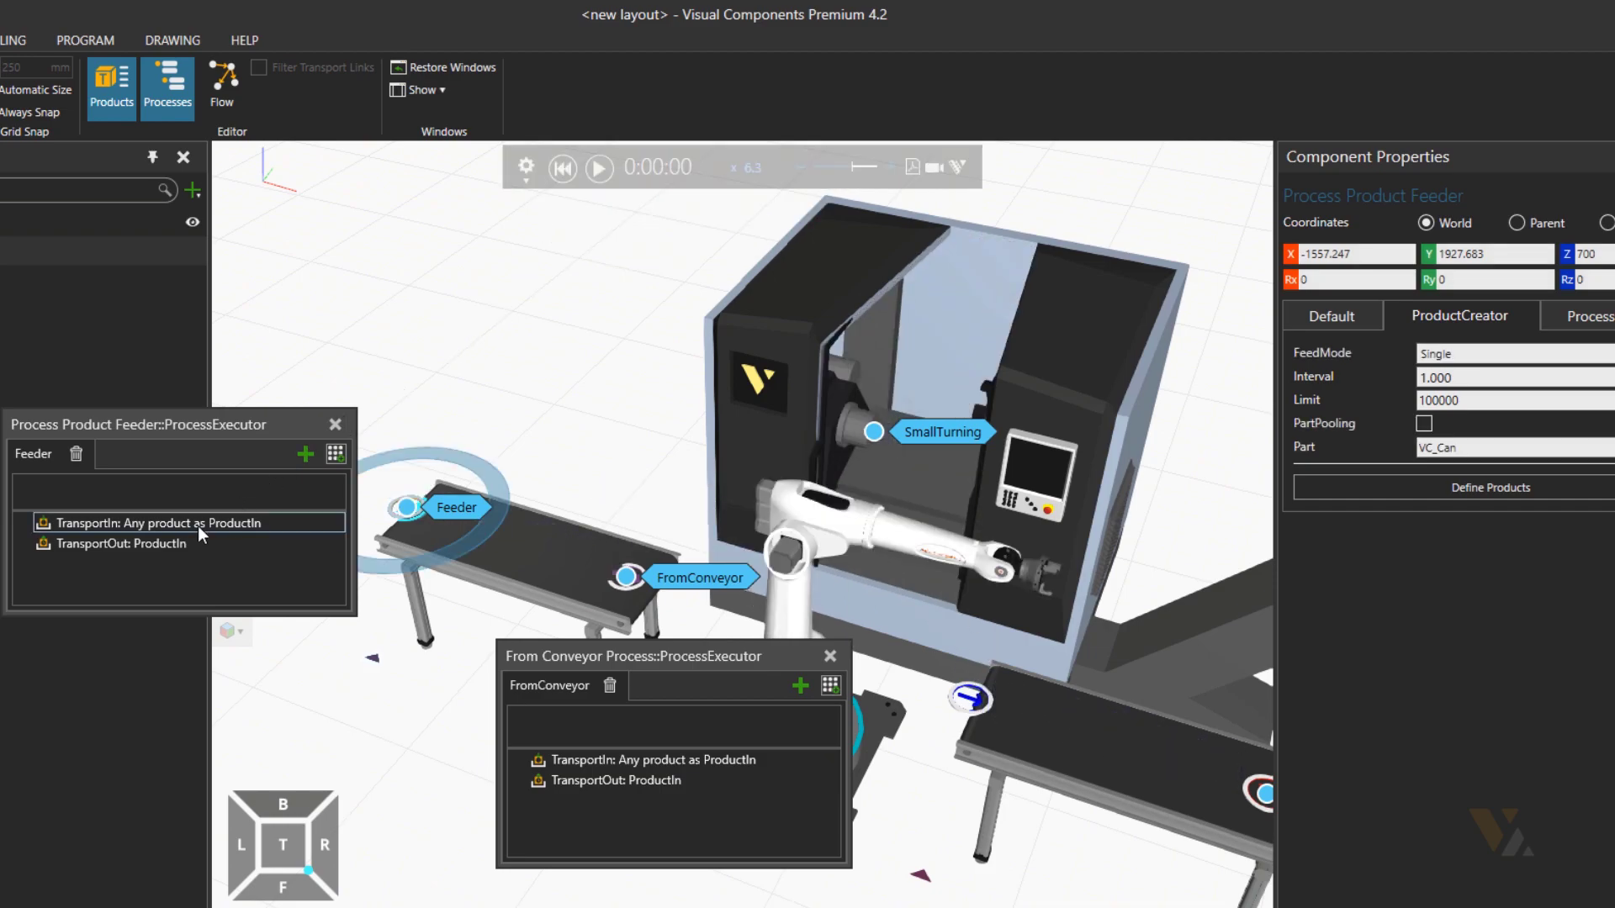
# Step: Set the destination of the Feeder's TransportOut statement to To Component Container
pyautogui.click(158, 544)
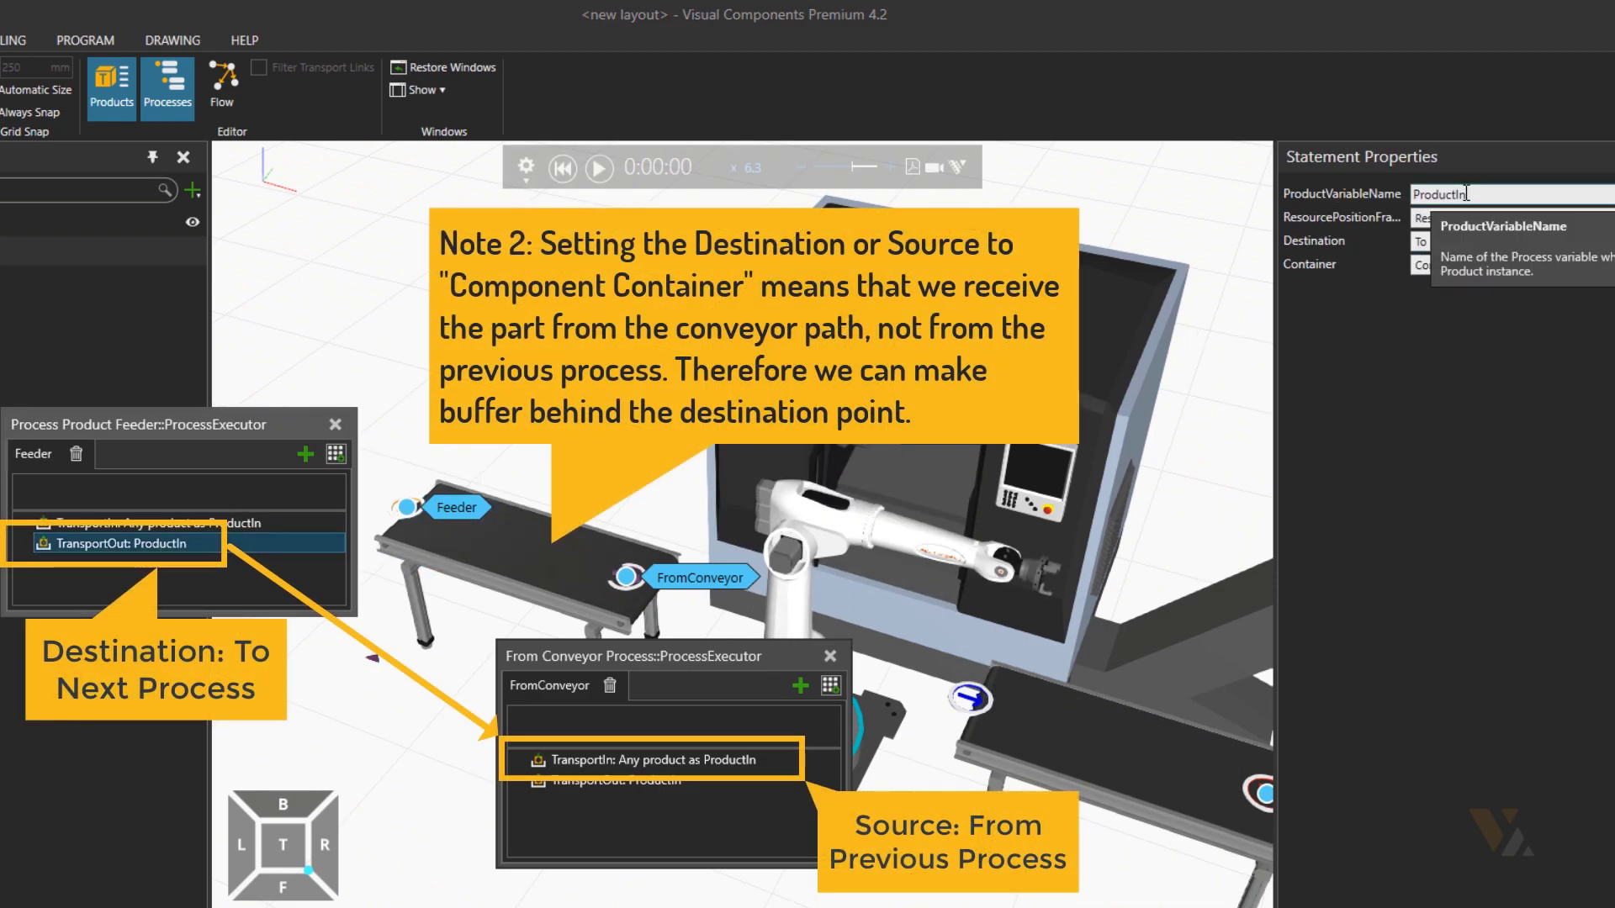
pyautogui.click(1431, 243)
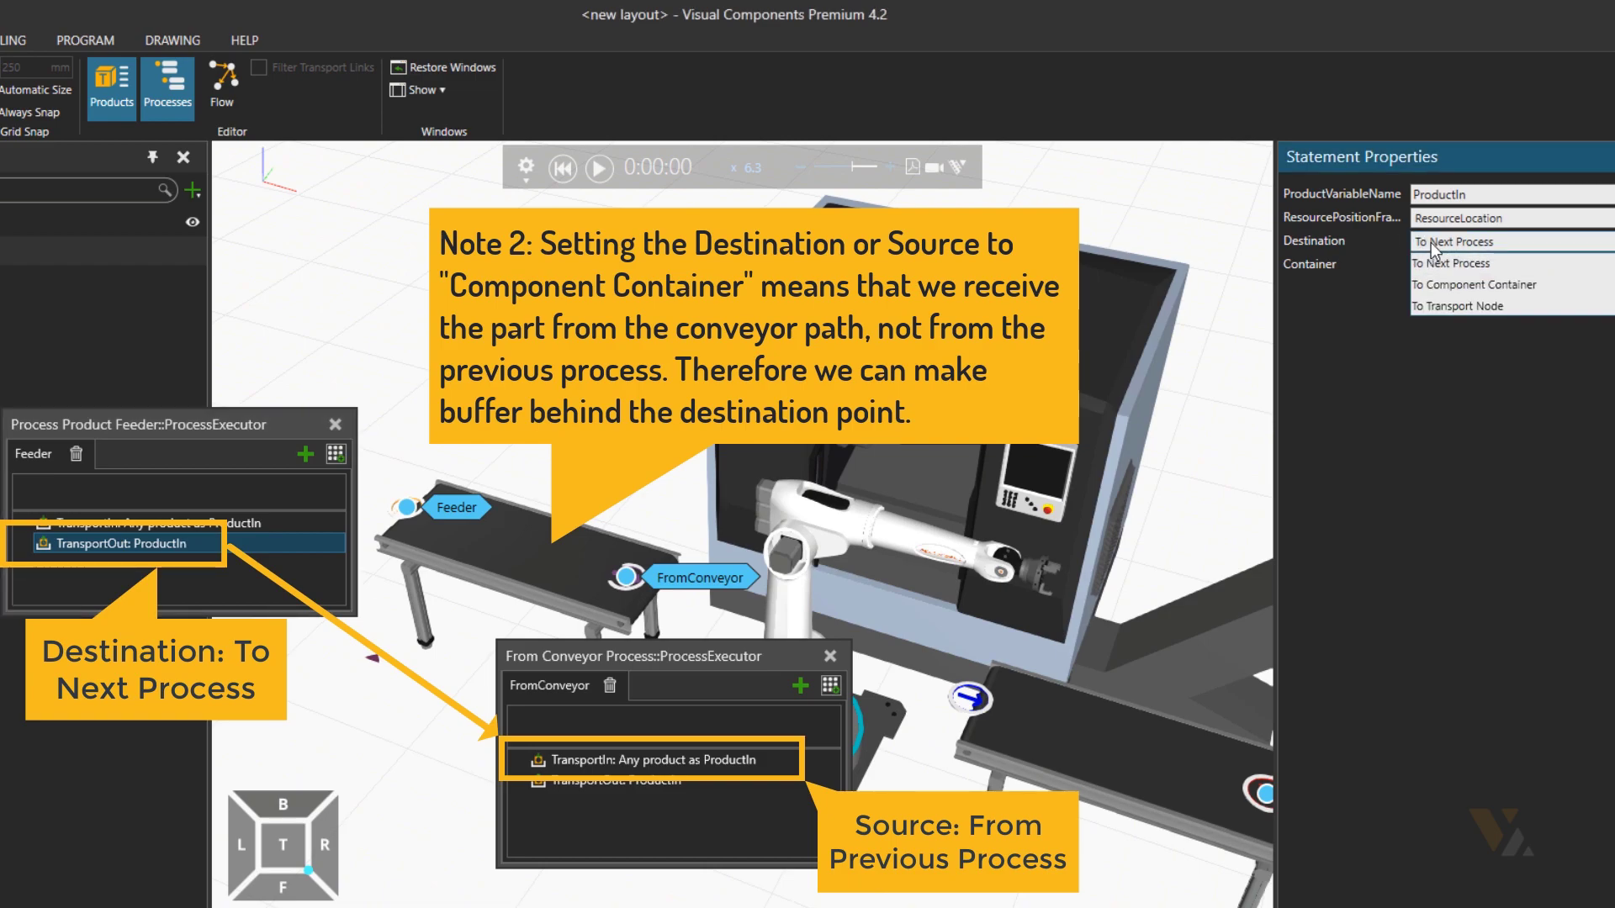
pyautogui.click(1464, 286)
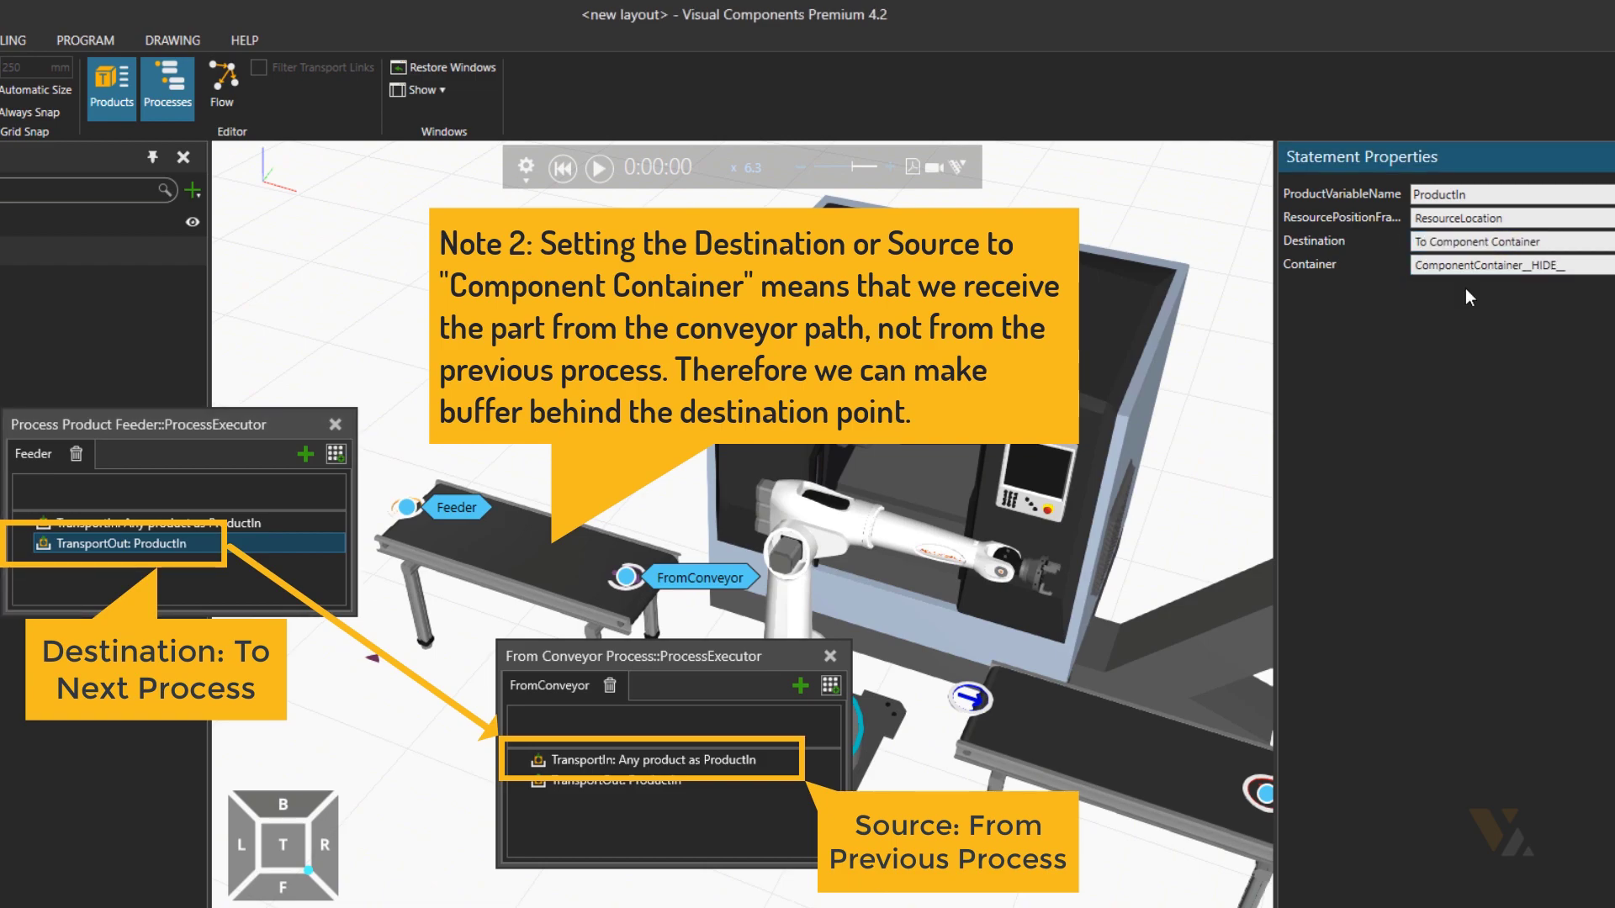
# Step: Set the FromConveyor TransportIn source to From Component Container, then simulate the infeed conveyor and reset
pyautogui.click(617, 758)
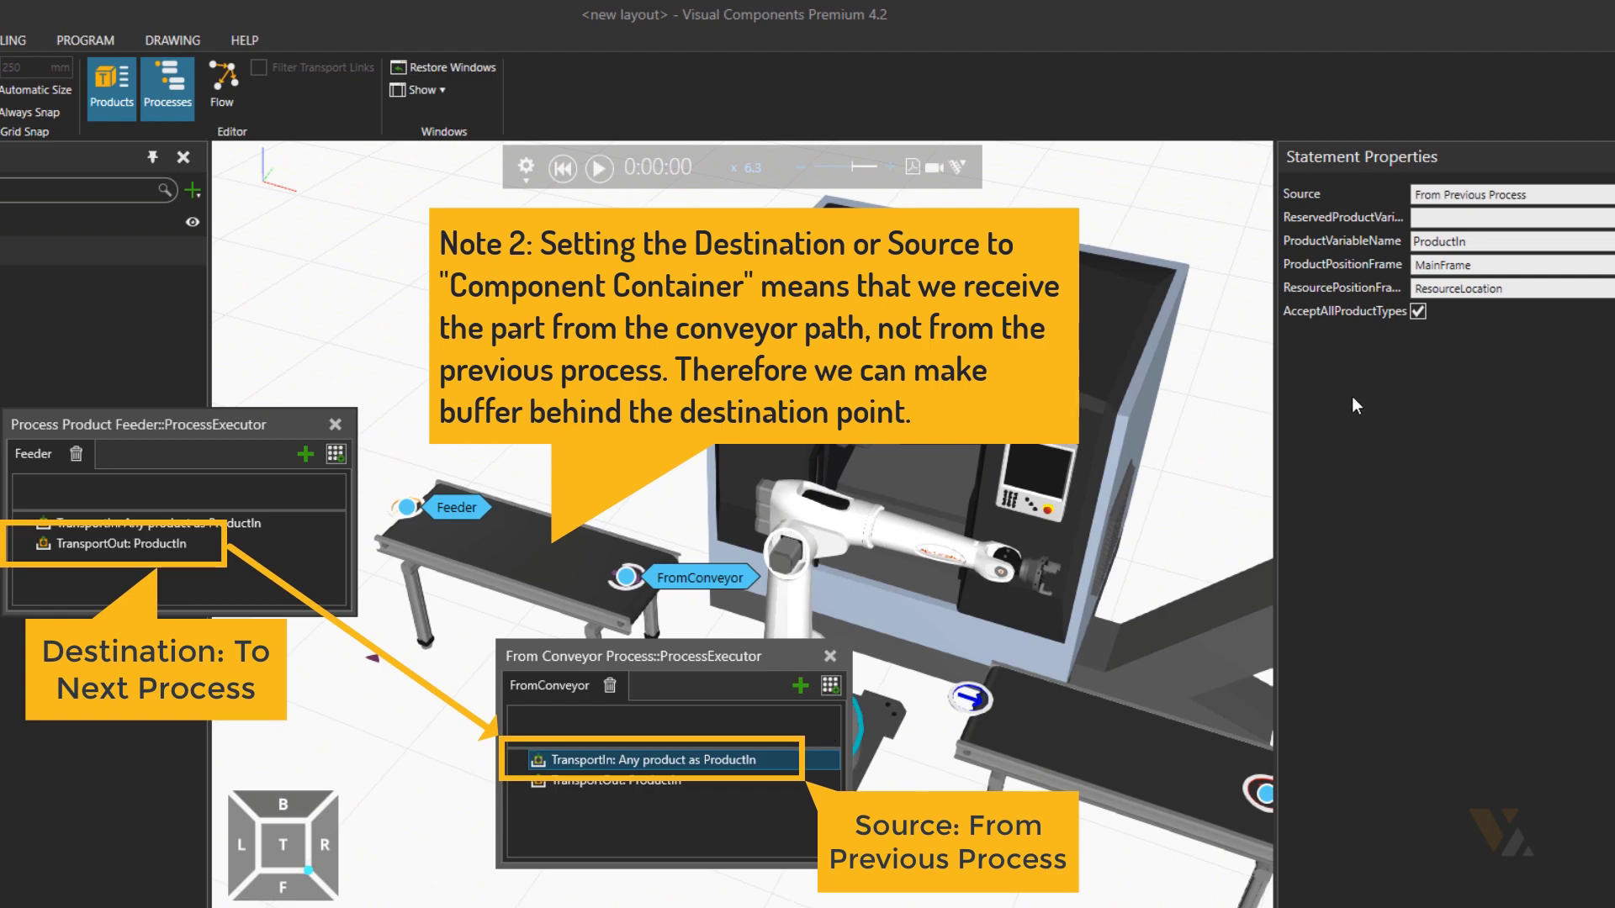
pyautogui.click(1471, 195)
pyautogui.click(1457, 237)
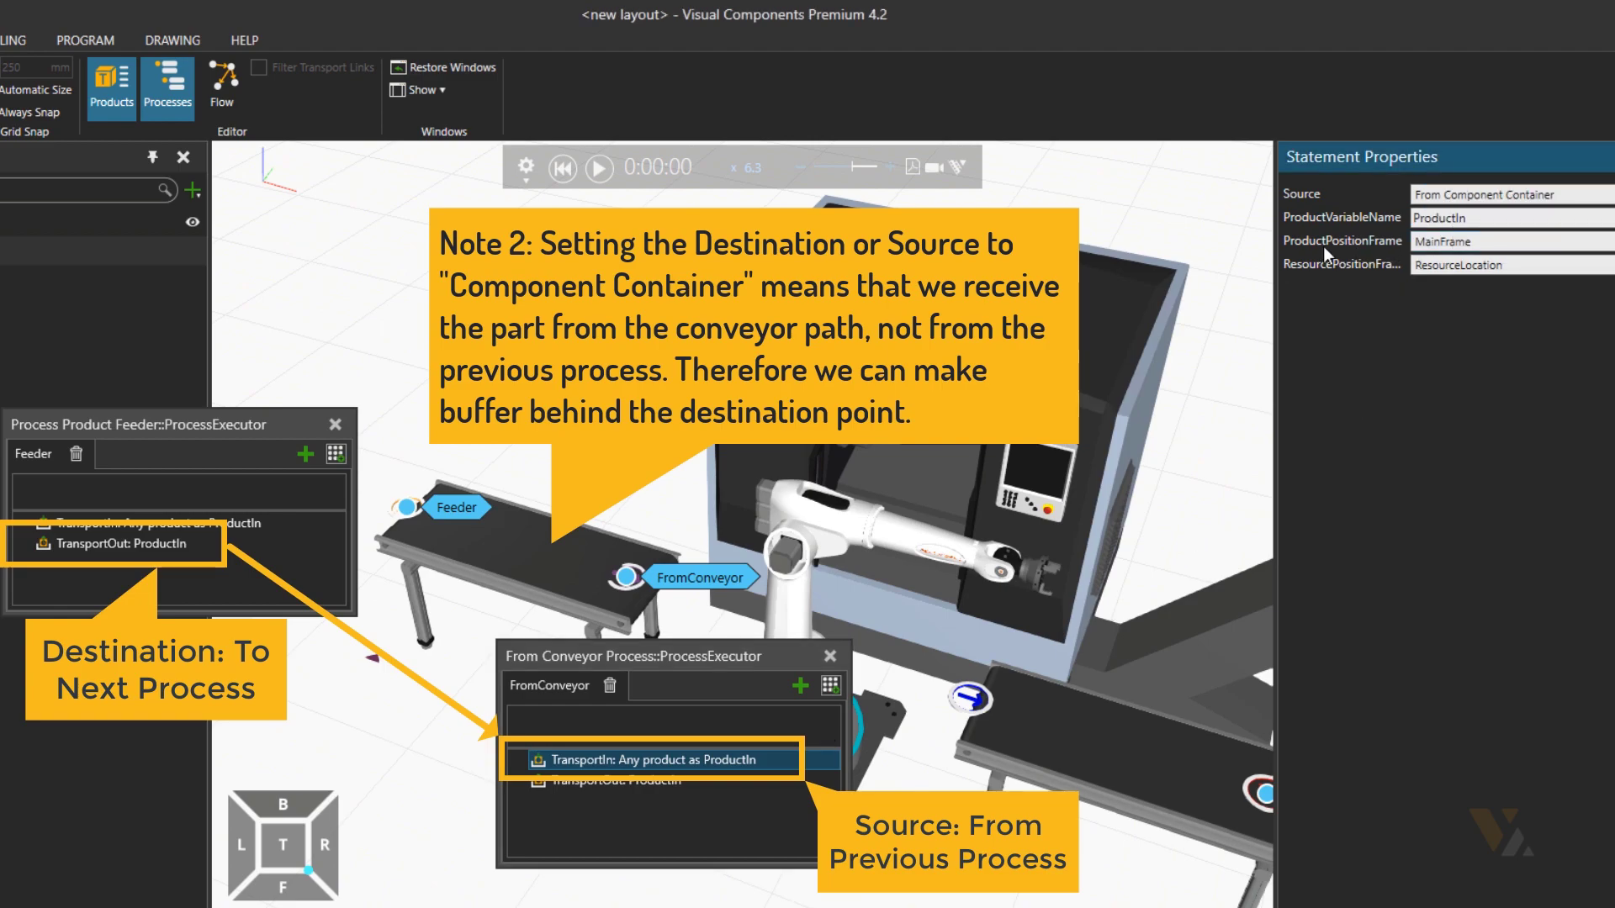
pyautogui.click(599, 167)
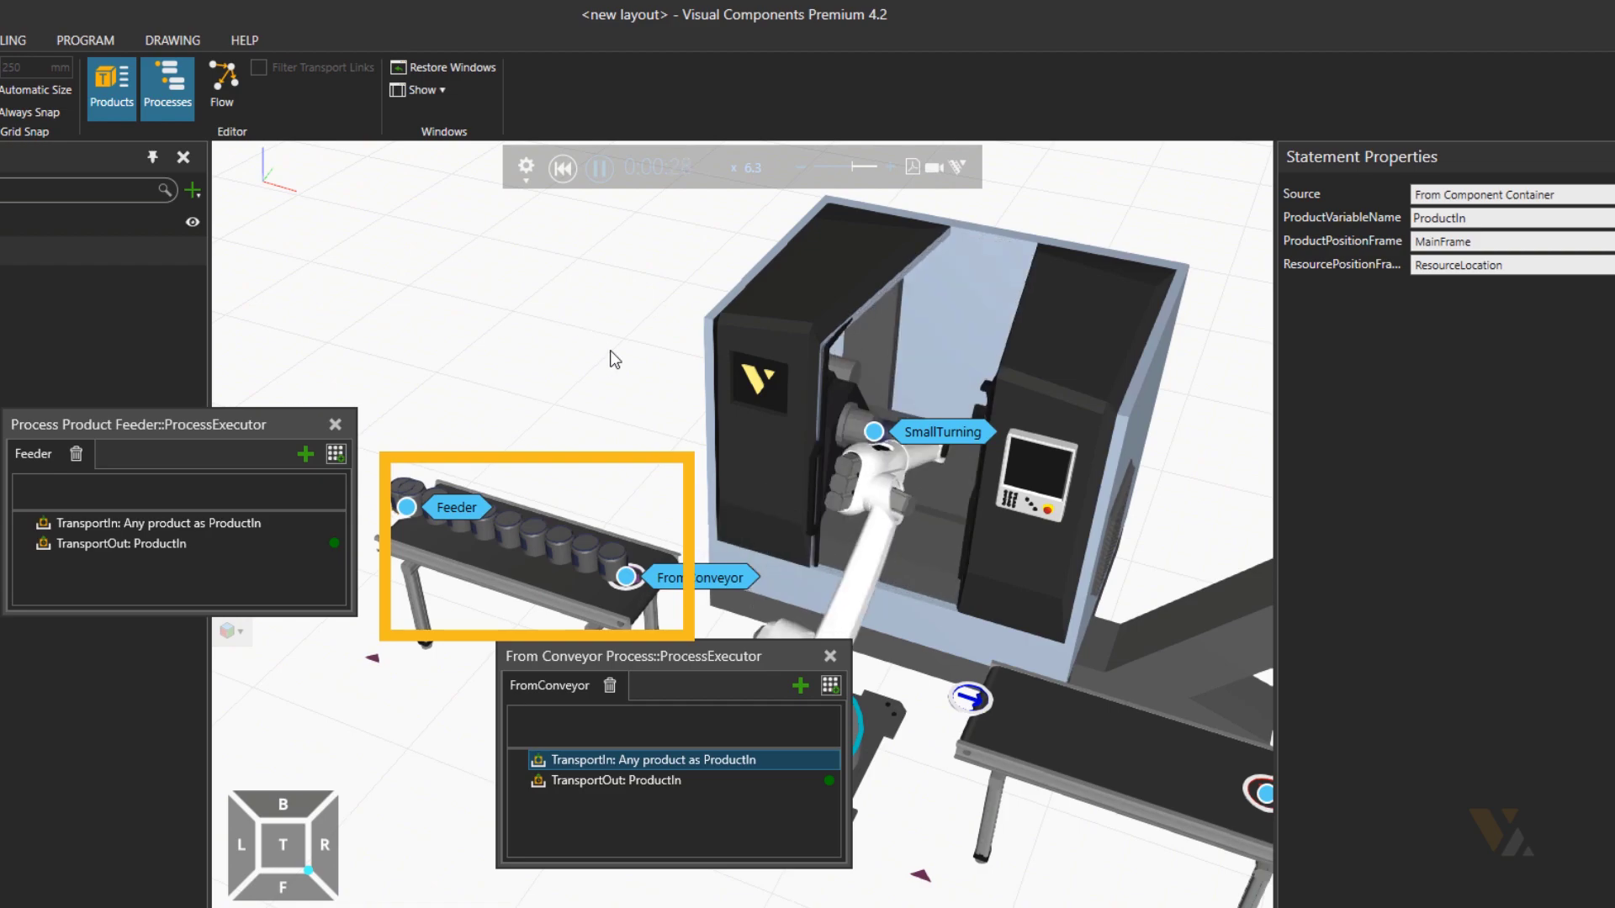
pyautogui.click(563, 167)
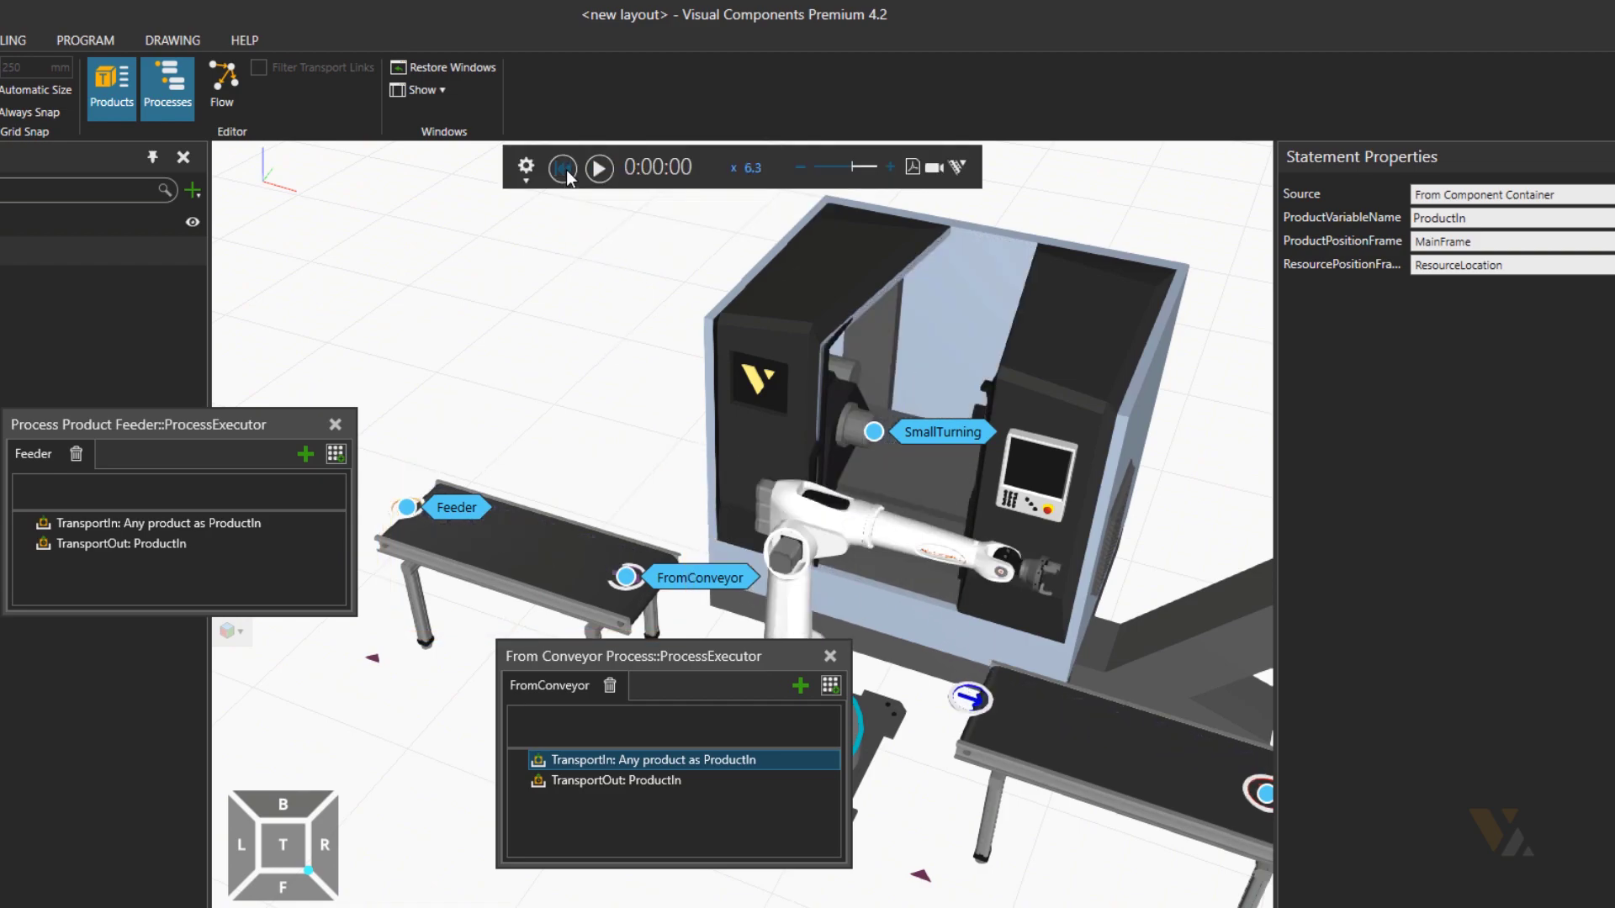
# Step: Open the SmallTurning process routine, place its floating editor over the layout, and enlarge it to fit all statements
pyautogui.doubleClick(956, 434)
pyautogui.moveTo(168, 202); pyautogui.dragTo(1079, 76)
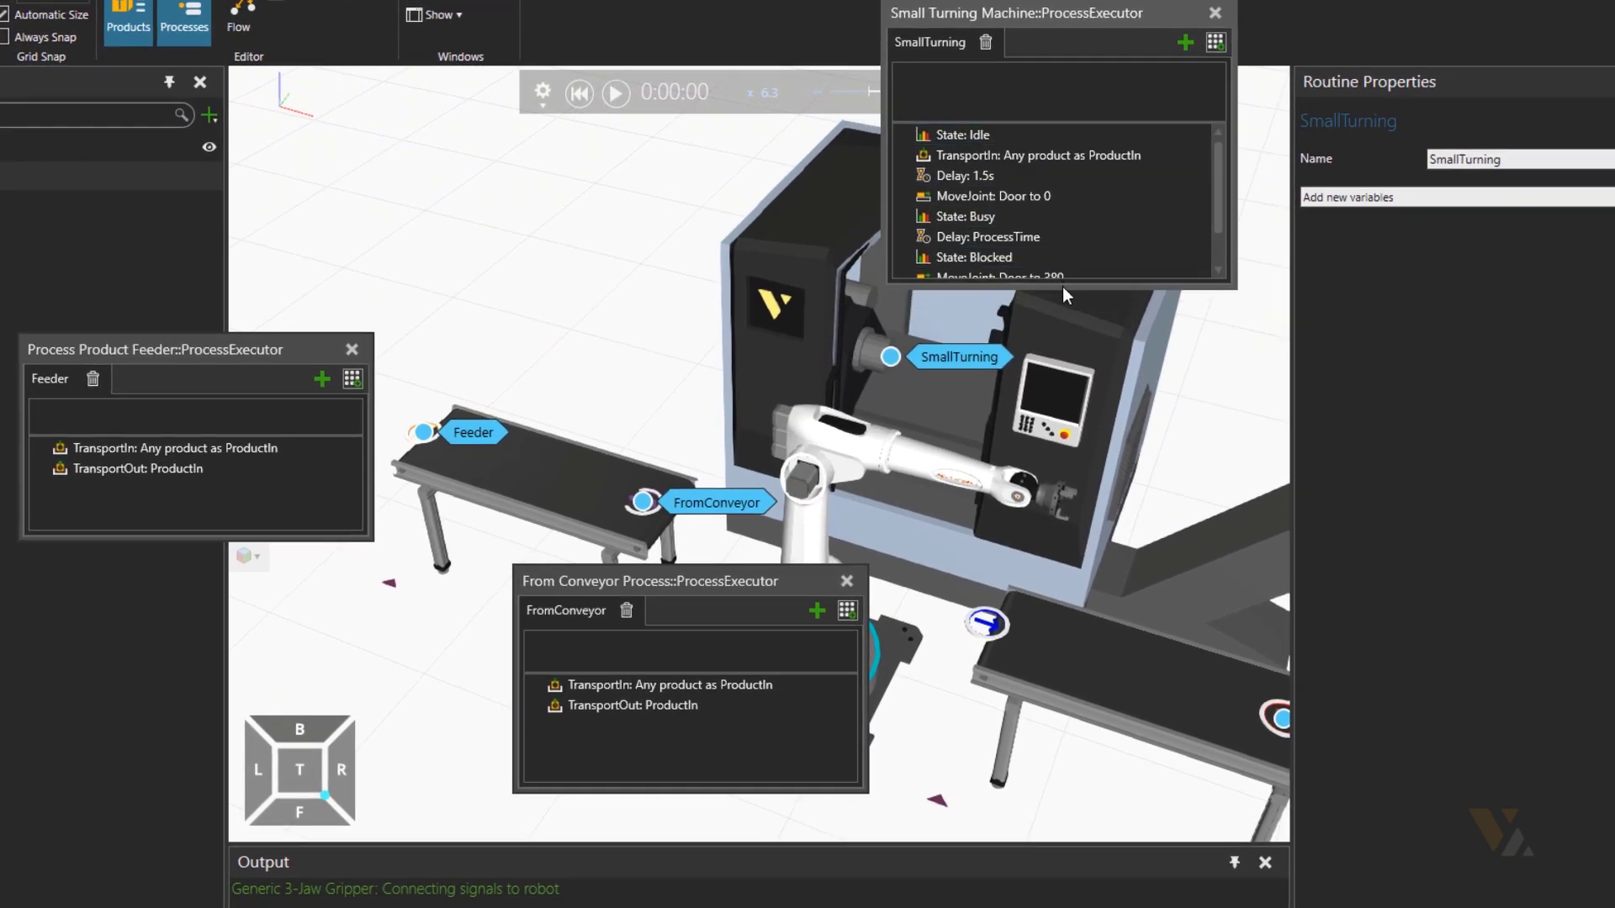
pyautogui.moveTo(1055, 286); pyautogui.dragTo(1046, 331)
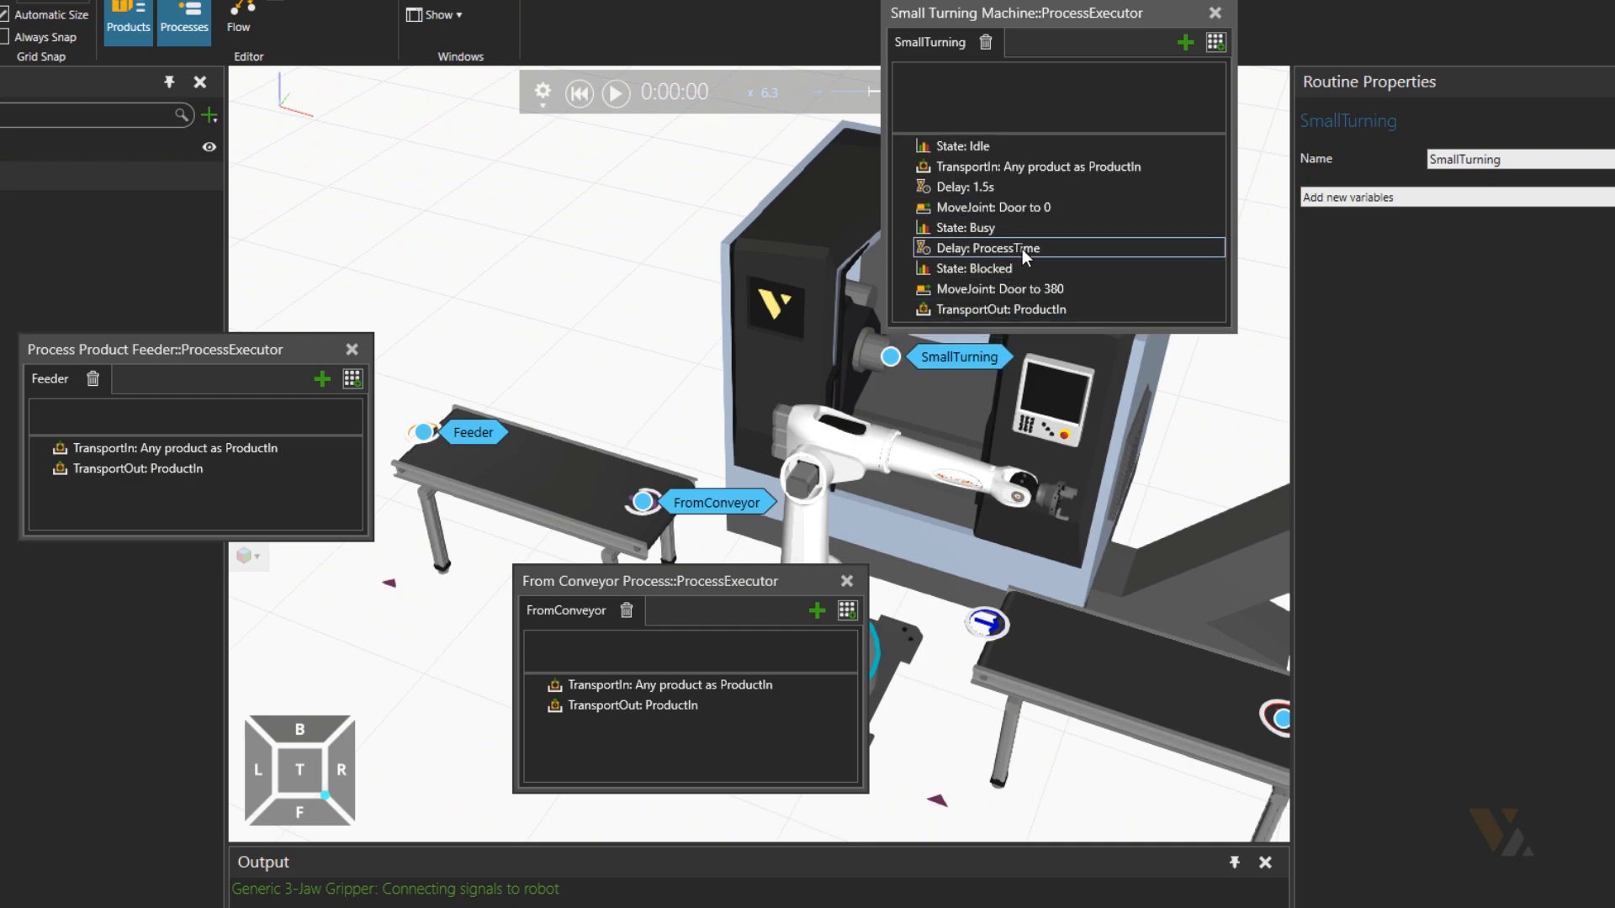
# Step: Set the small turning machine's ProcessTime to 1
pyautogui.click(827, 259)
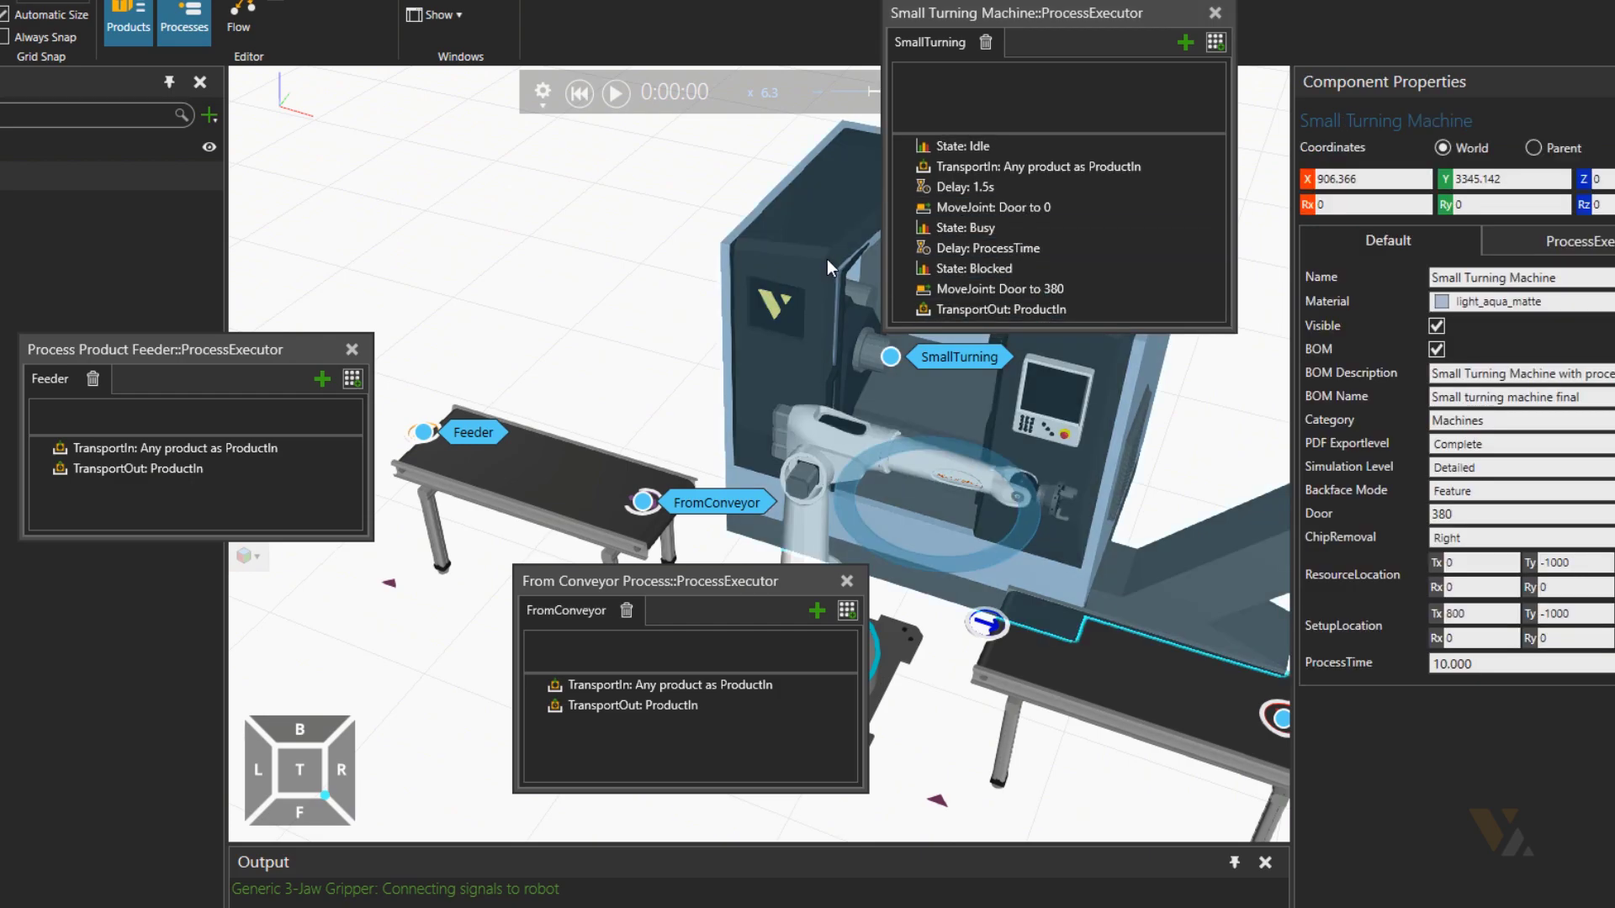
pyautogui.doubleClick(1482, 667)
pyautogui.write('1')
pyautogui.press('Return')
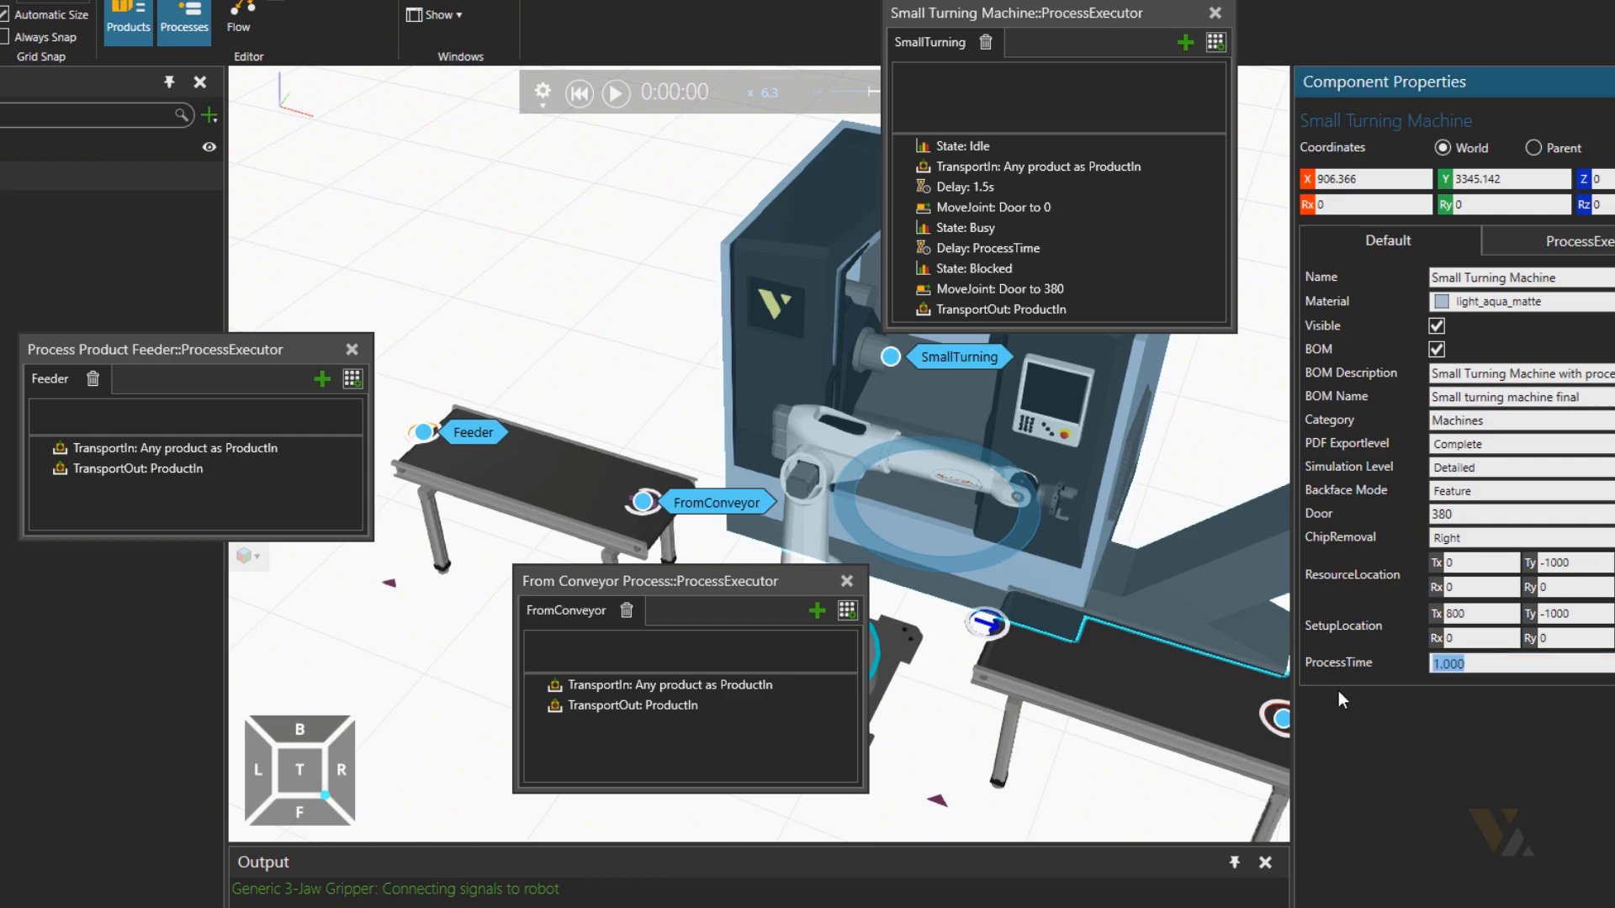
# Step: Open the Sink process routine and arrange its editor and the Feeder's editor clear of the conveyor labels
pyautogui.click(1270, 715)
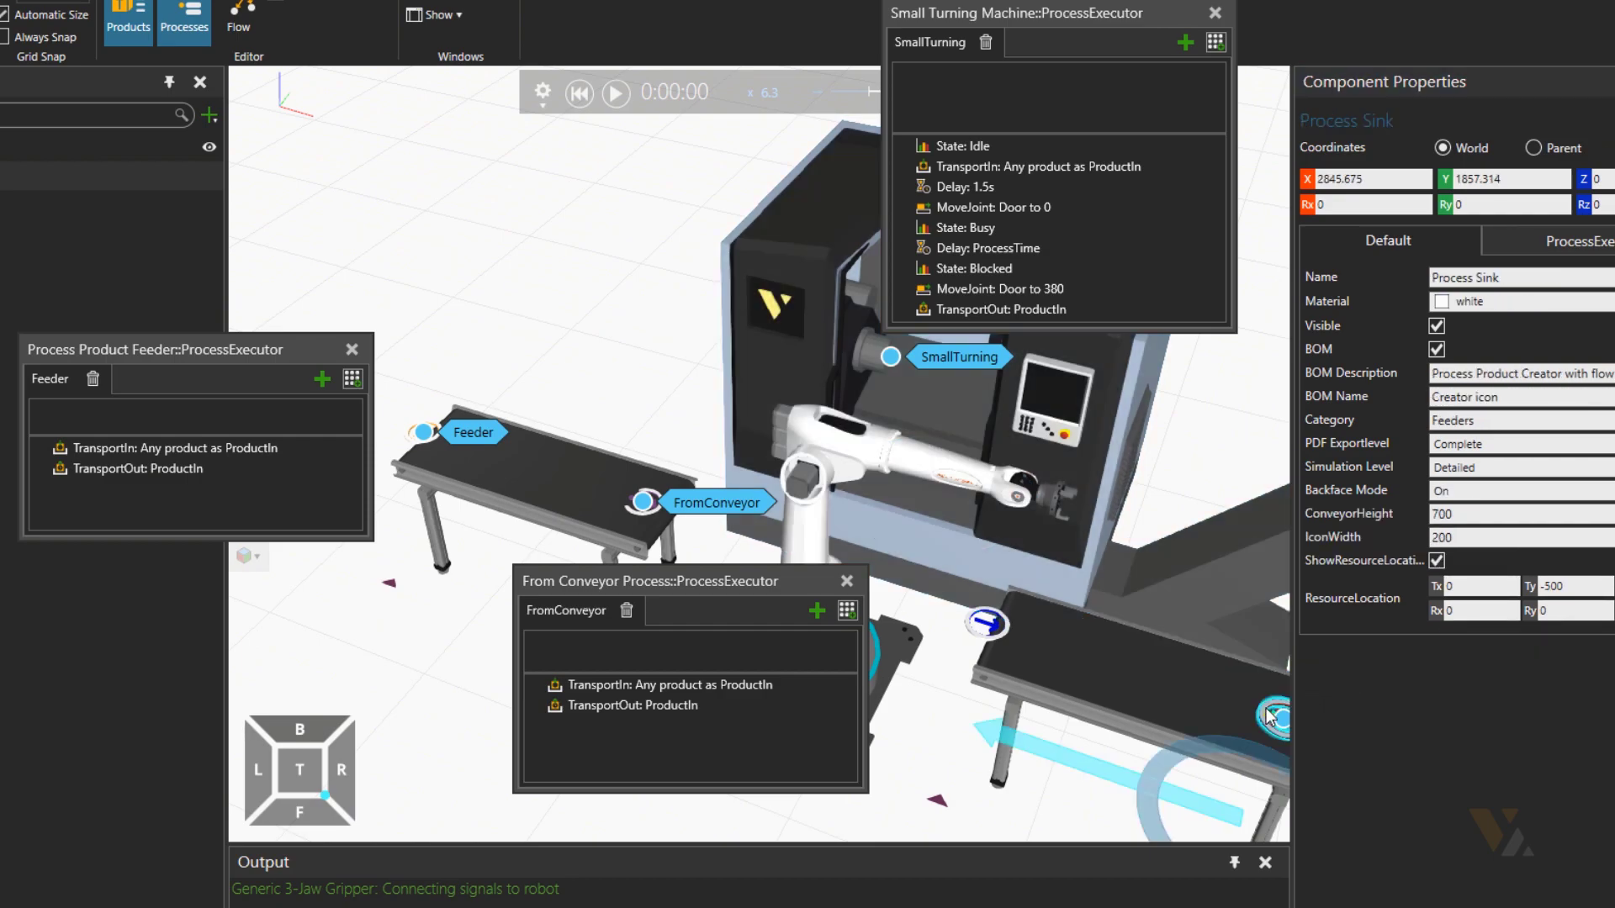
pyautogui.keyDown('ctrl'); pyautogui.moveTo(1270, 715); pyautogui.dragTo(1157, 661, button='right'); pyautogui.keyUp('ctrl')
pyautogui.click(1188, 650)
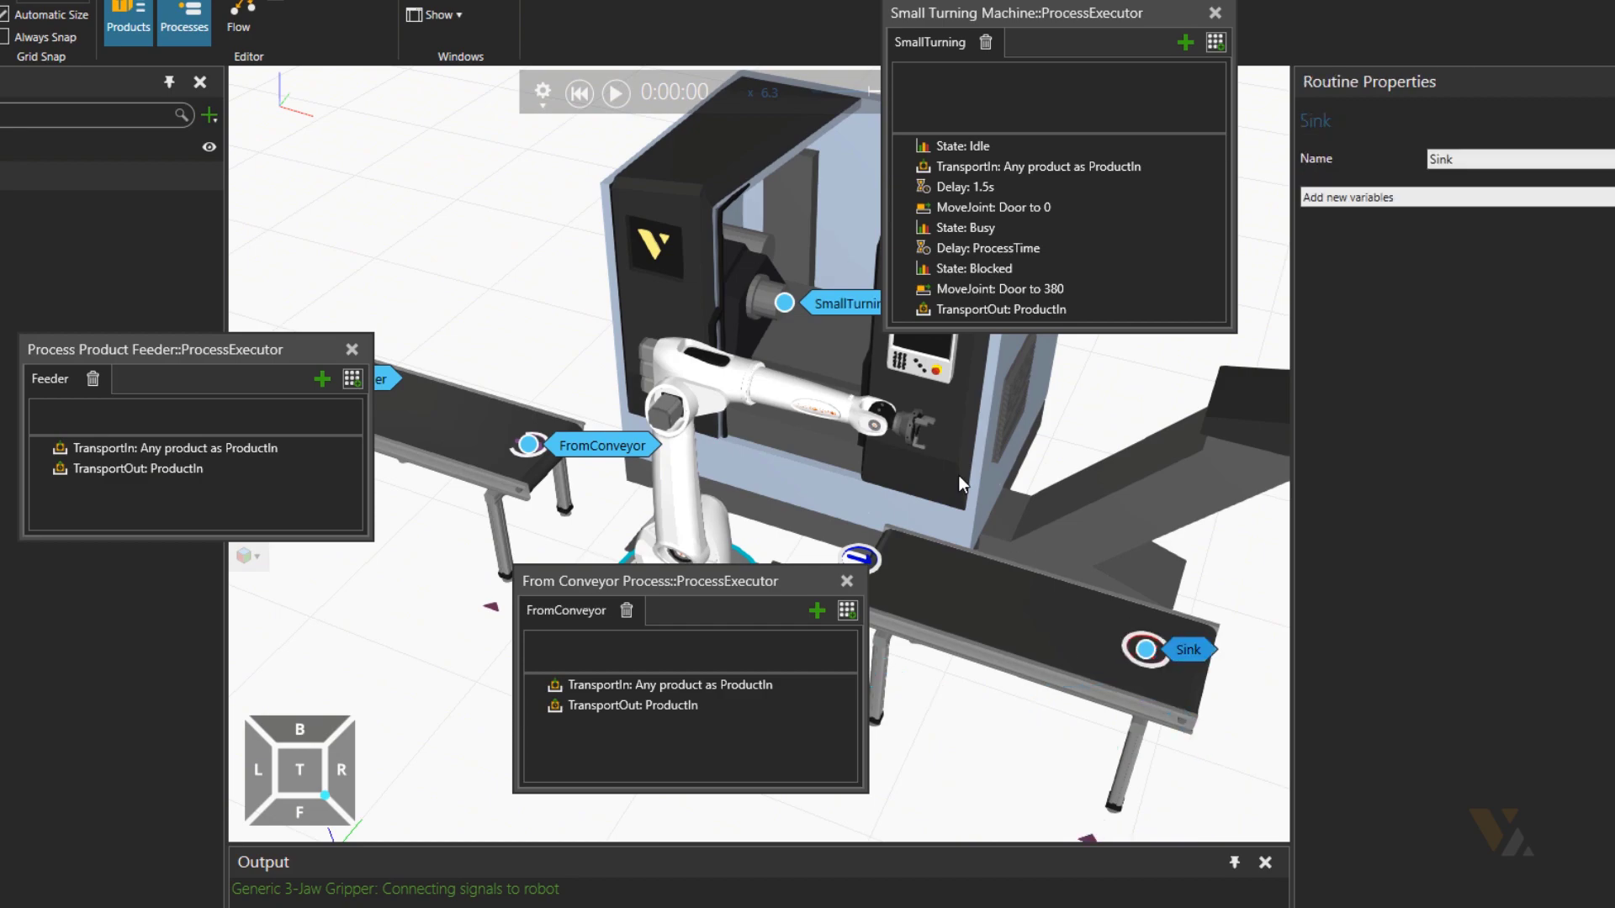
pyautogui.moveTo(259, 177); pyautogui.dragTo(1272, 728)
pyautogui.moveTo(284, 358); pyautogui.dragTo(330, 439)
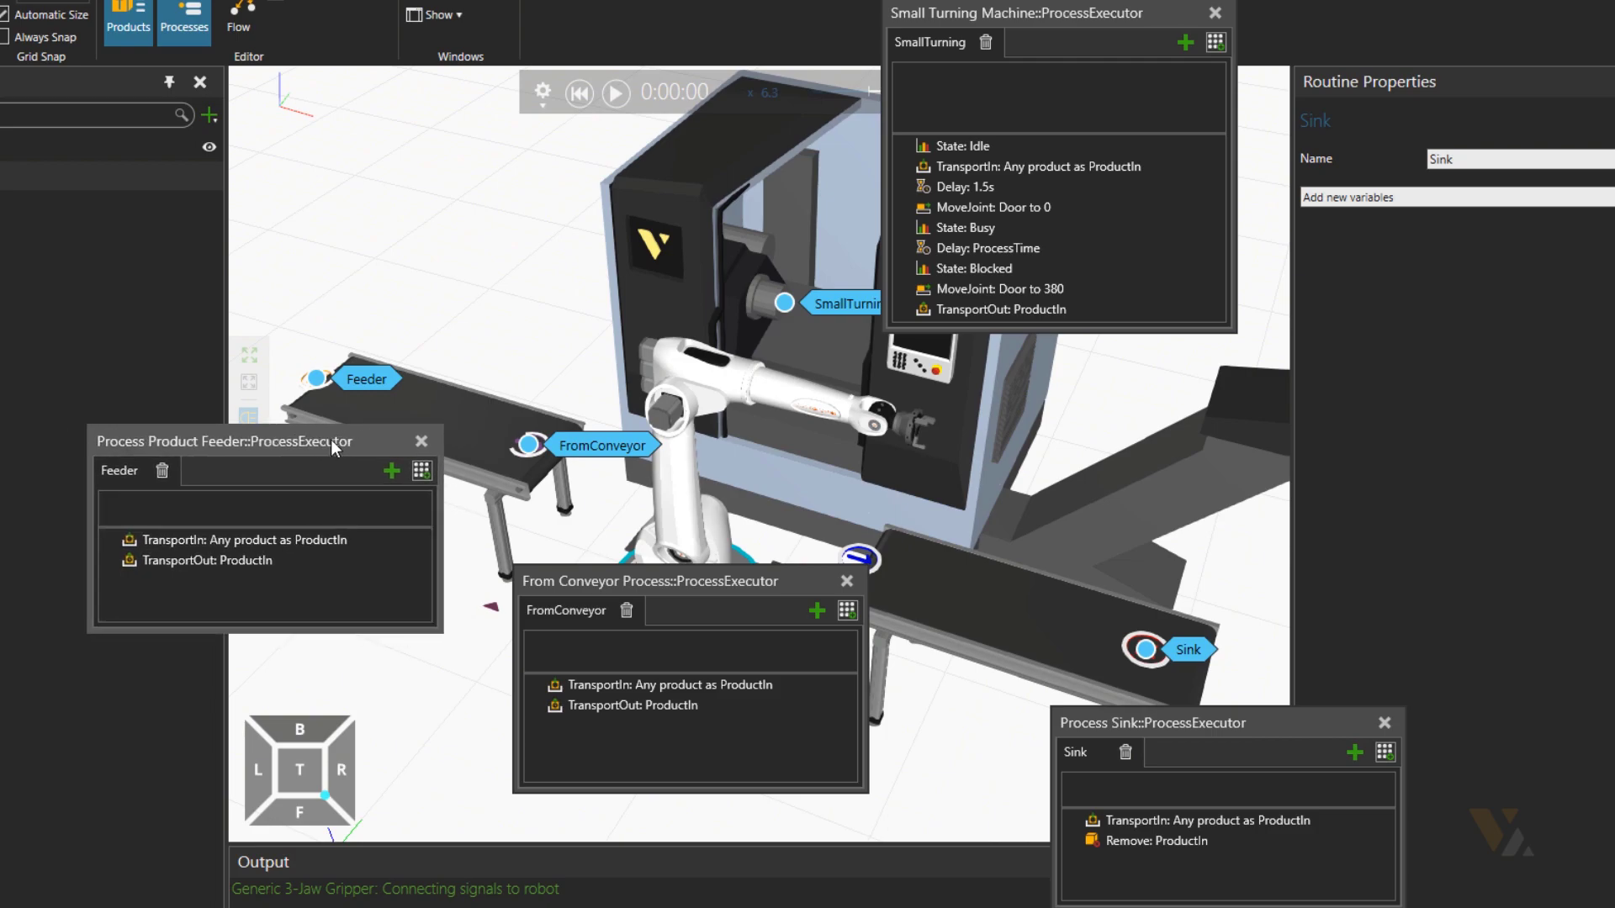
# Step: Add a 30-second Delay statement after TransportIn in the Sink routine
pyautogui.click(1199, 815)
pyautogui.click(1383, 752)
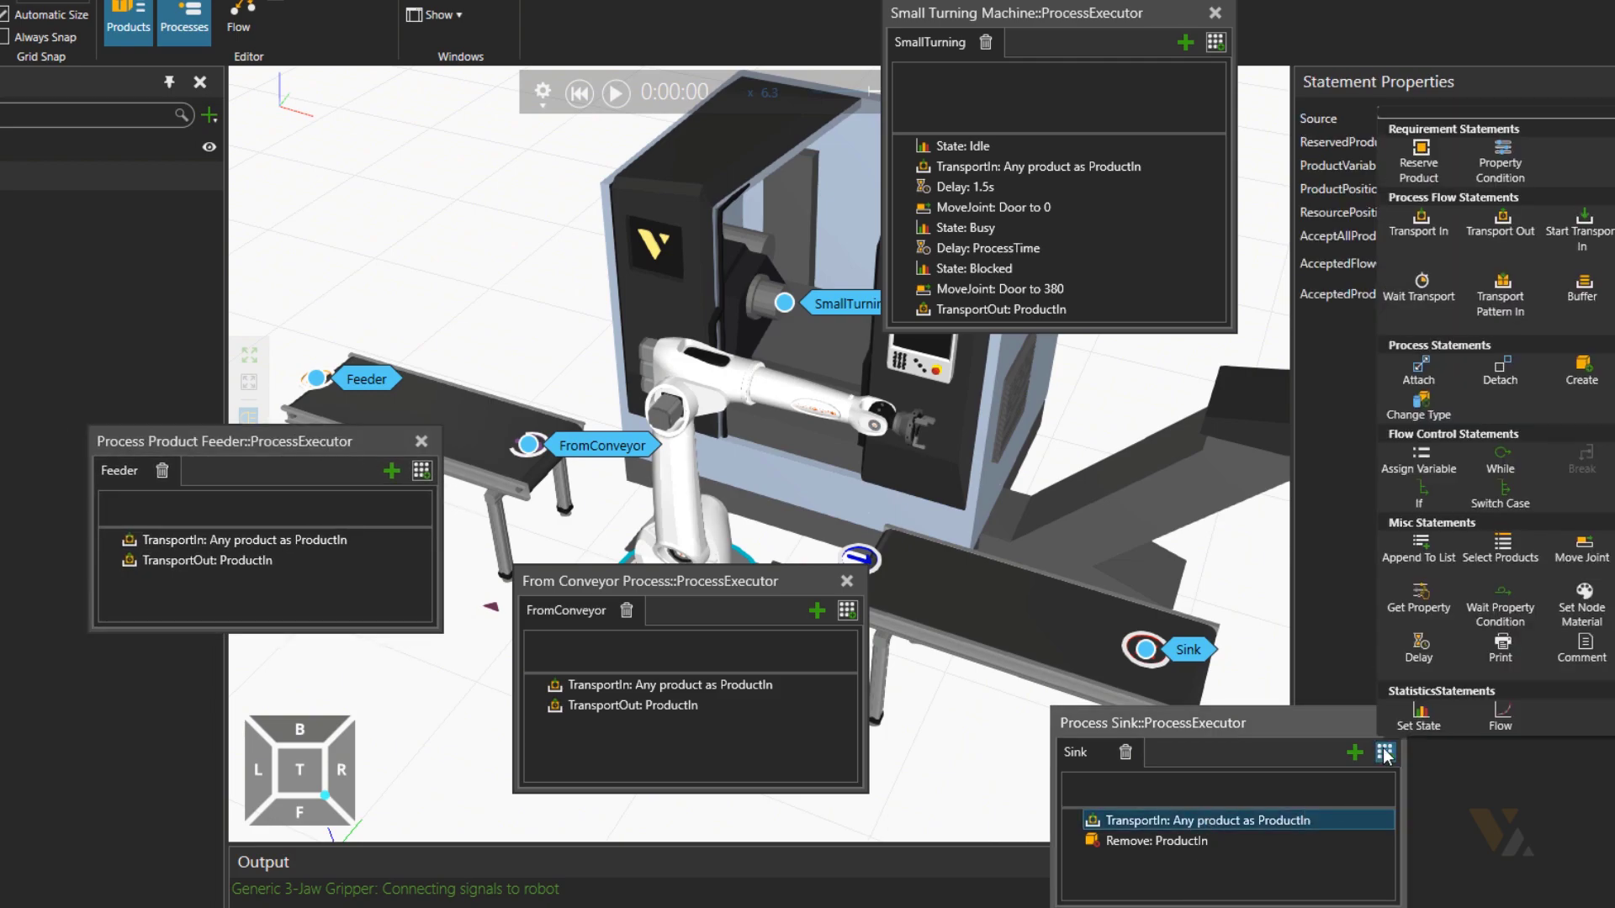
pyautogui.click(1418, 649)
pyautogui.click(1388, 148)
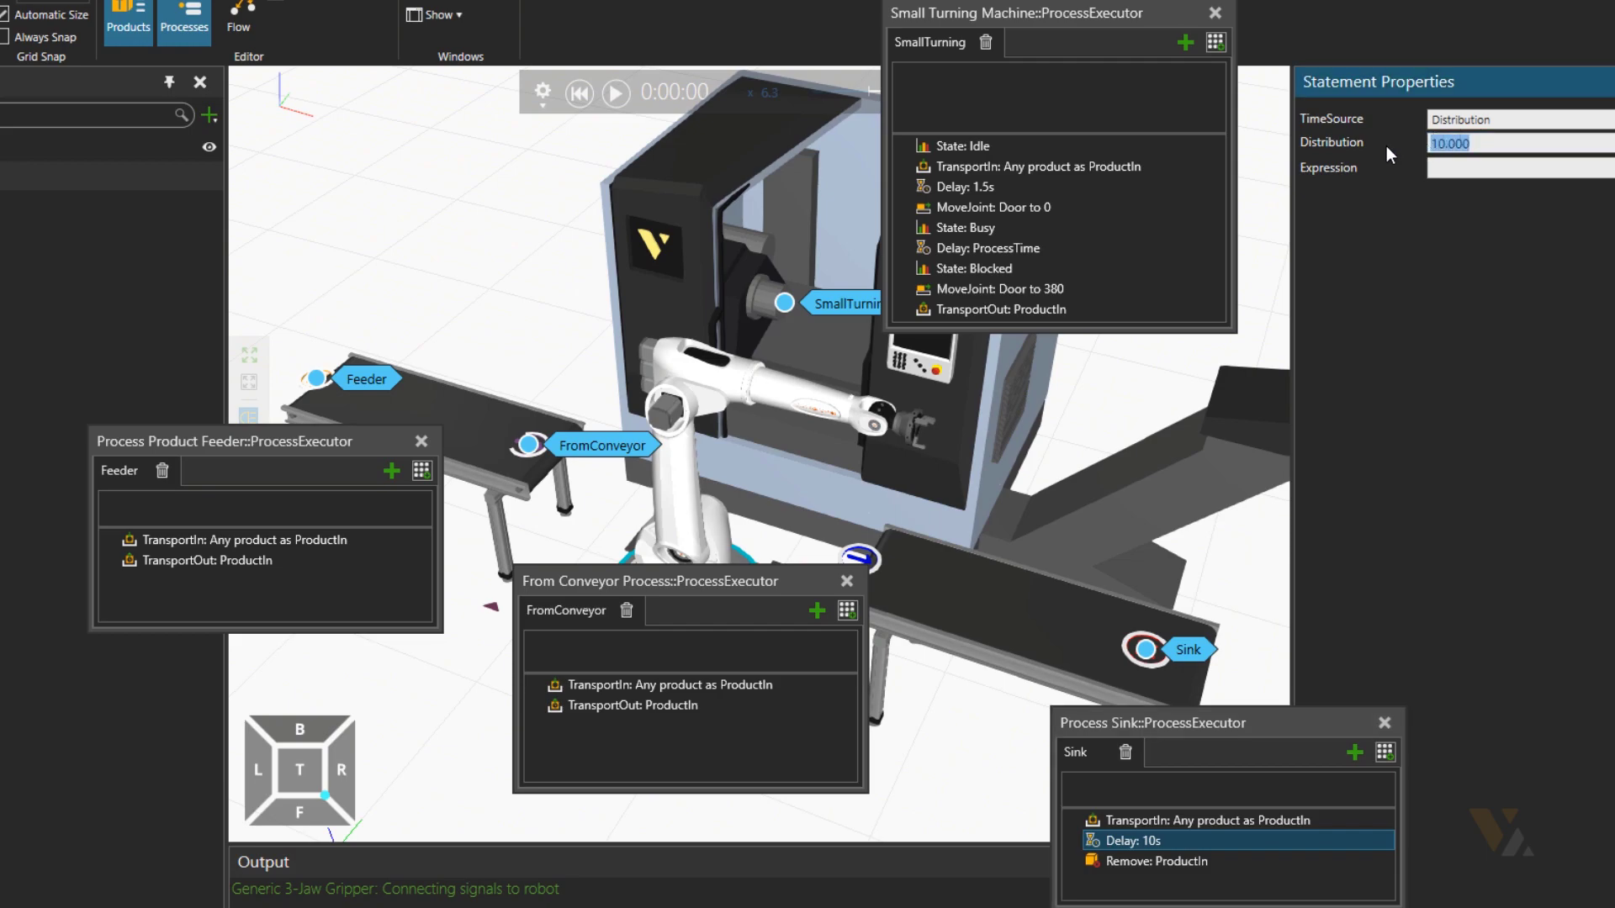
pyautogui.write('30')
pyautogui.press('Return')
# Step: Simulate the cell with the Sink delay, examine part transfer at the outfeed conveyor, and reset the simulation
pyautogui.click(614, 92)
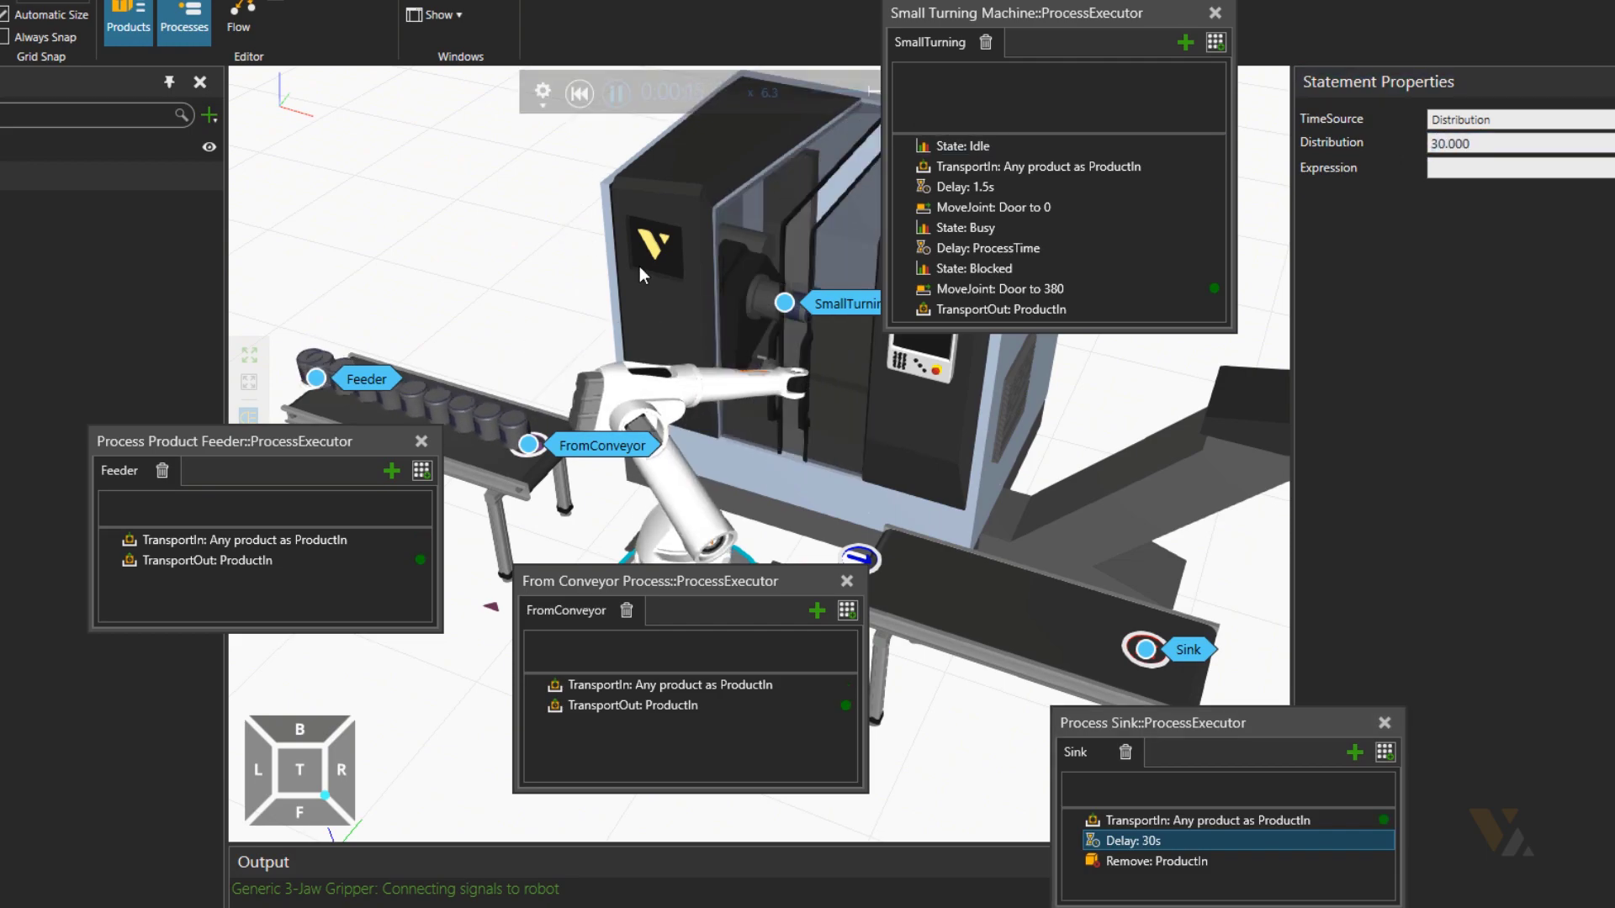
pyautogui.moveTo(893, 468); pyautogui.dragTo(898, 461, button='right')
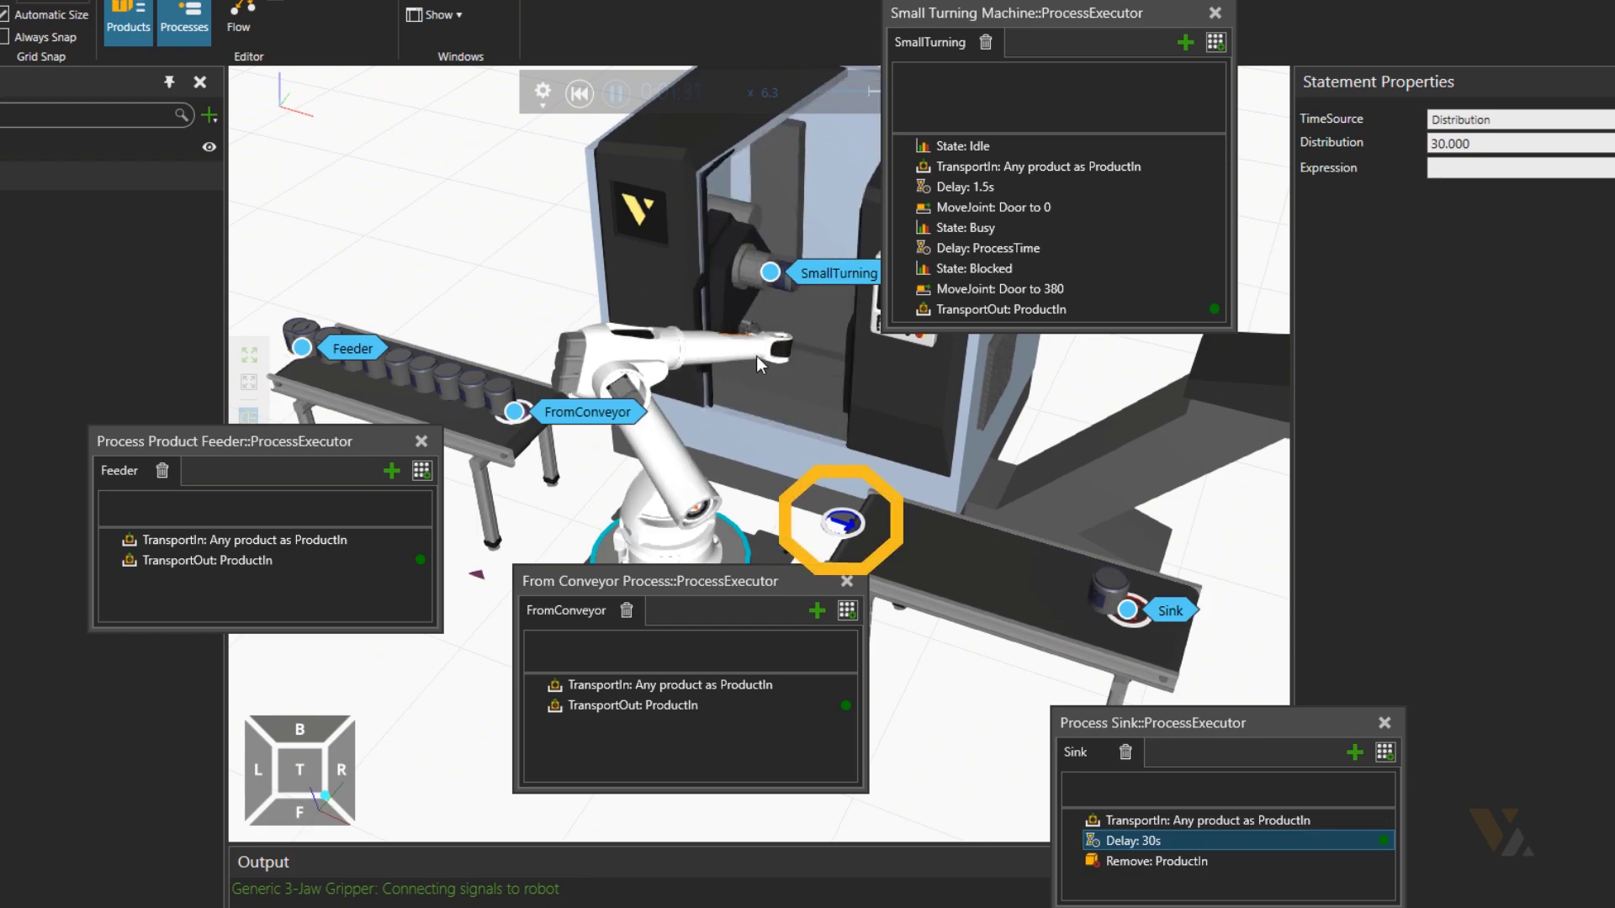
pyautogui.click(585, 99)
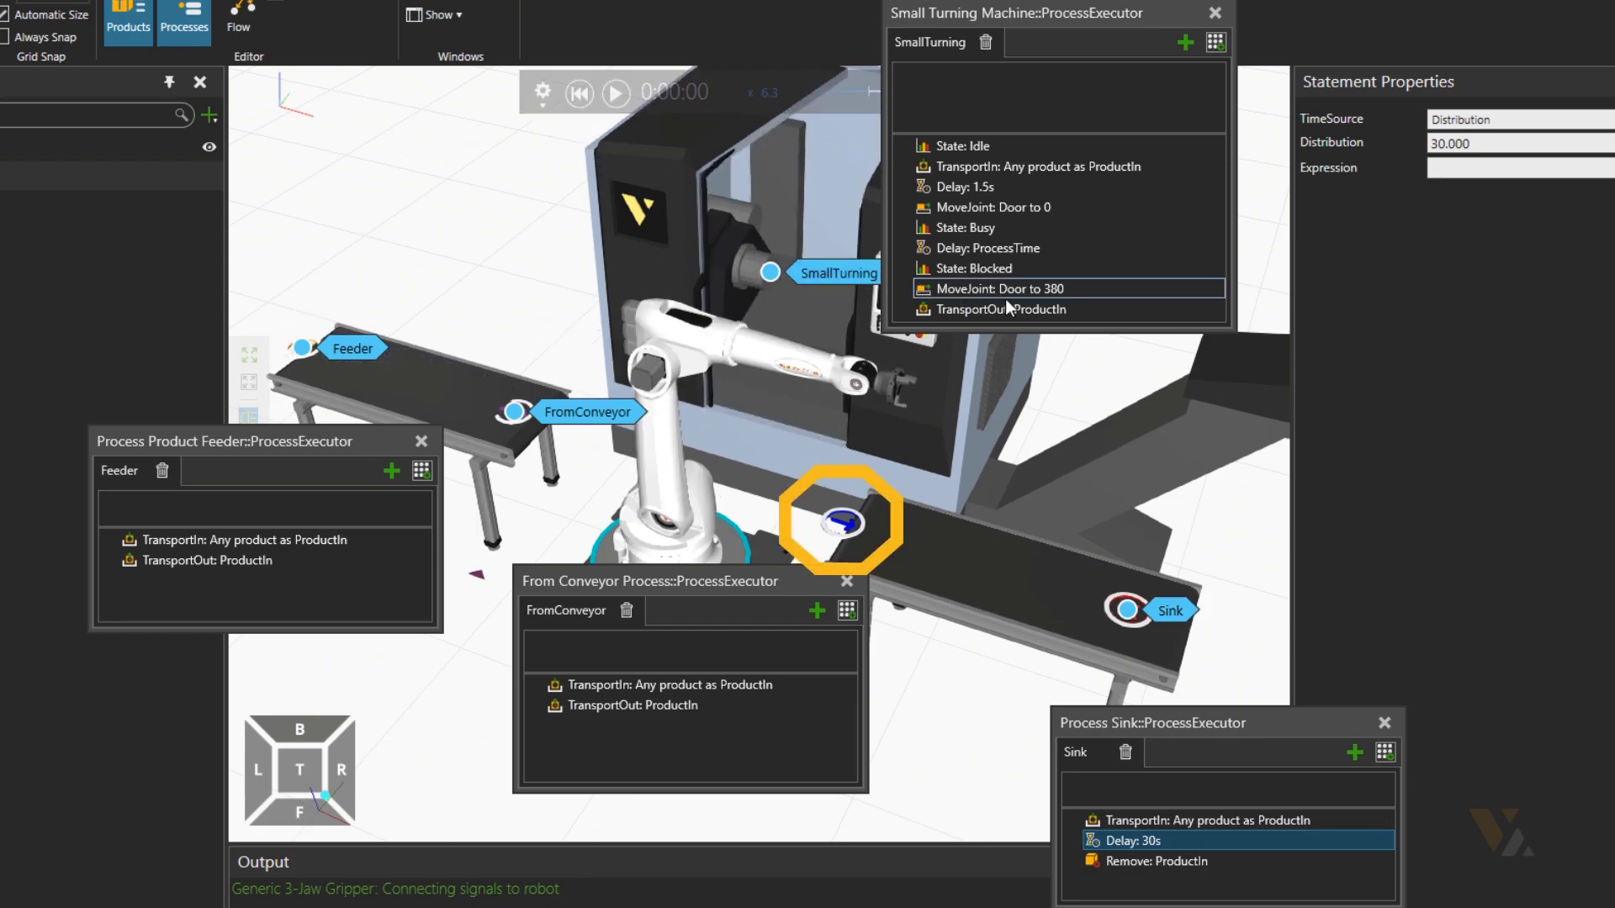
# Step: Set the SmallTurning TransportOut destination to To Transport Node with Process Sink::TransportNode as the destination node
pyautogui.click(1063, 309)
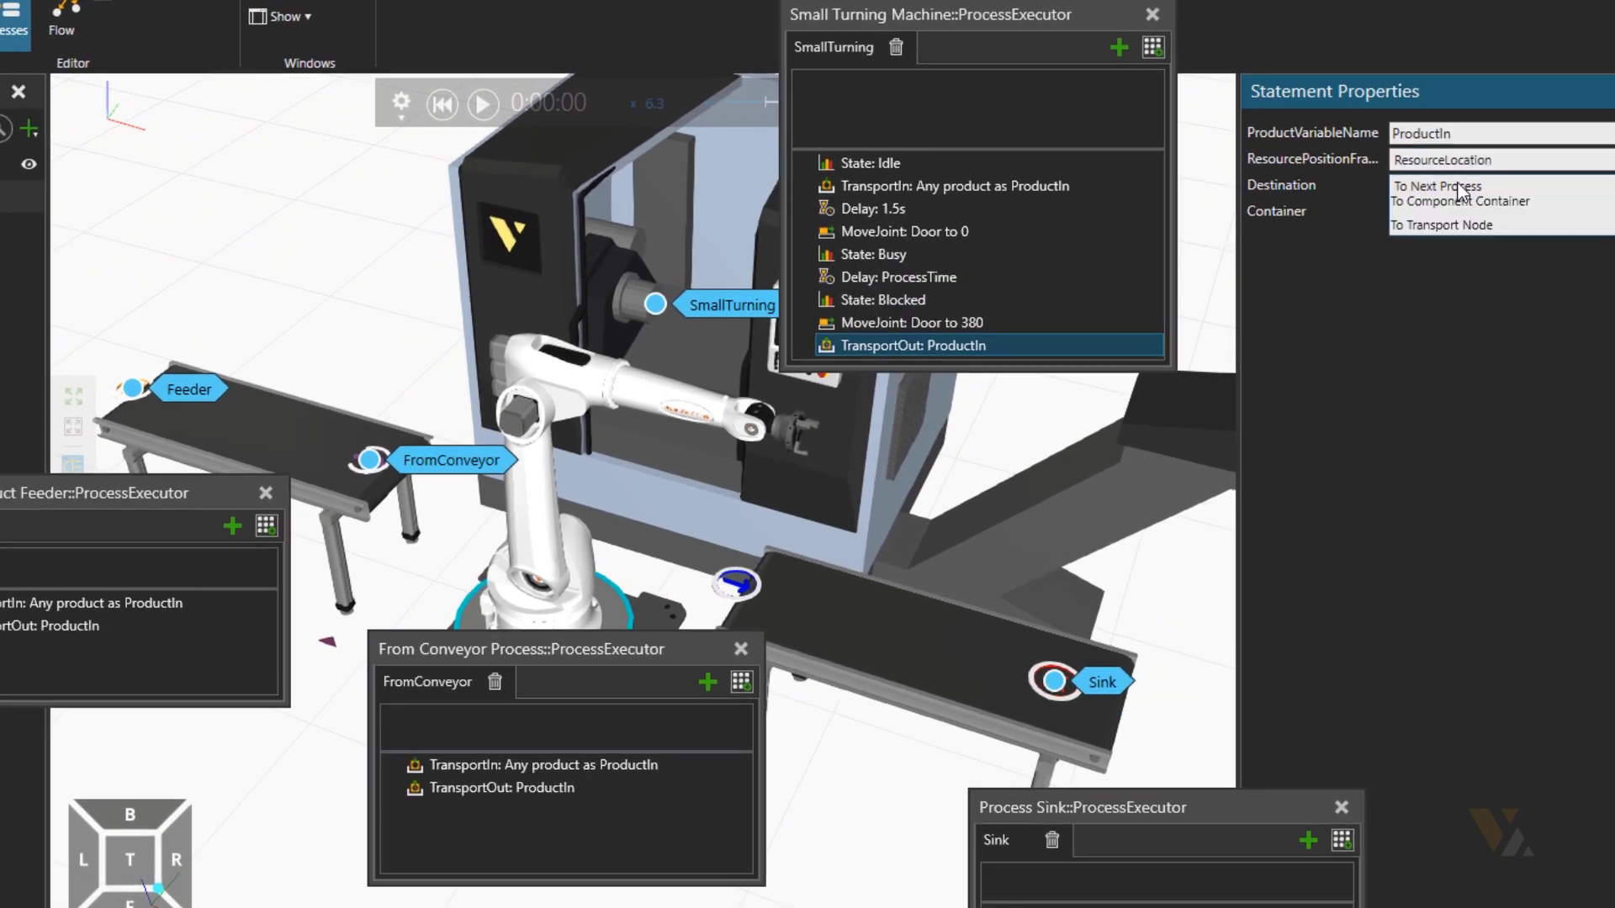
pyautogui.click(1442, 166)
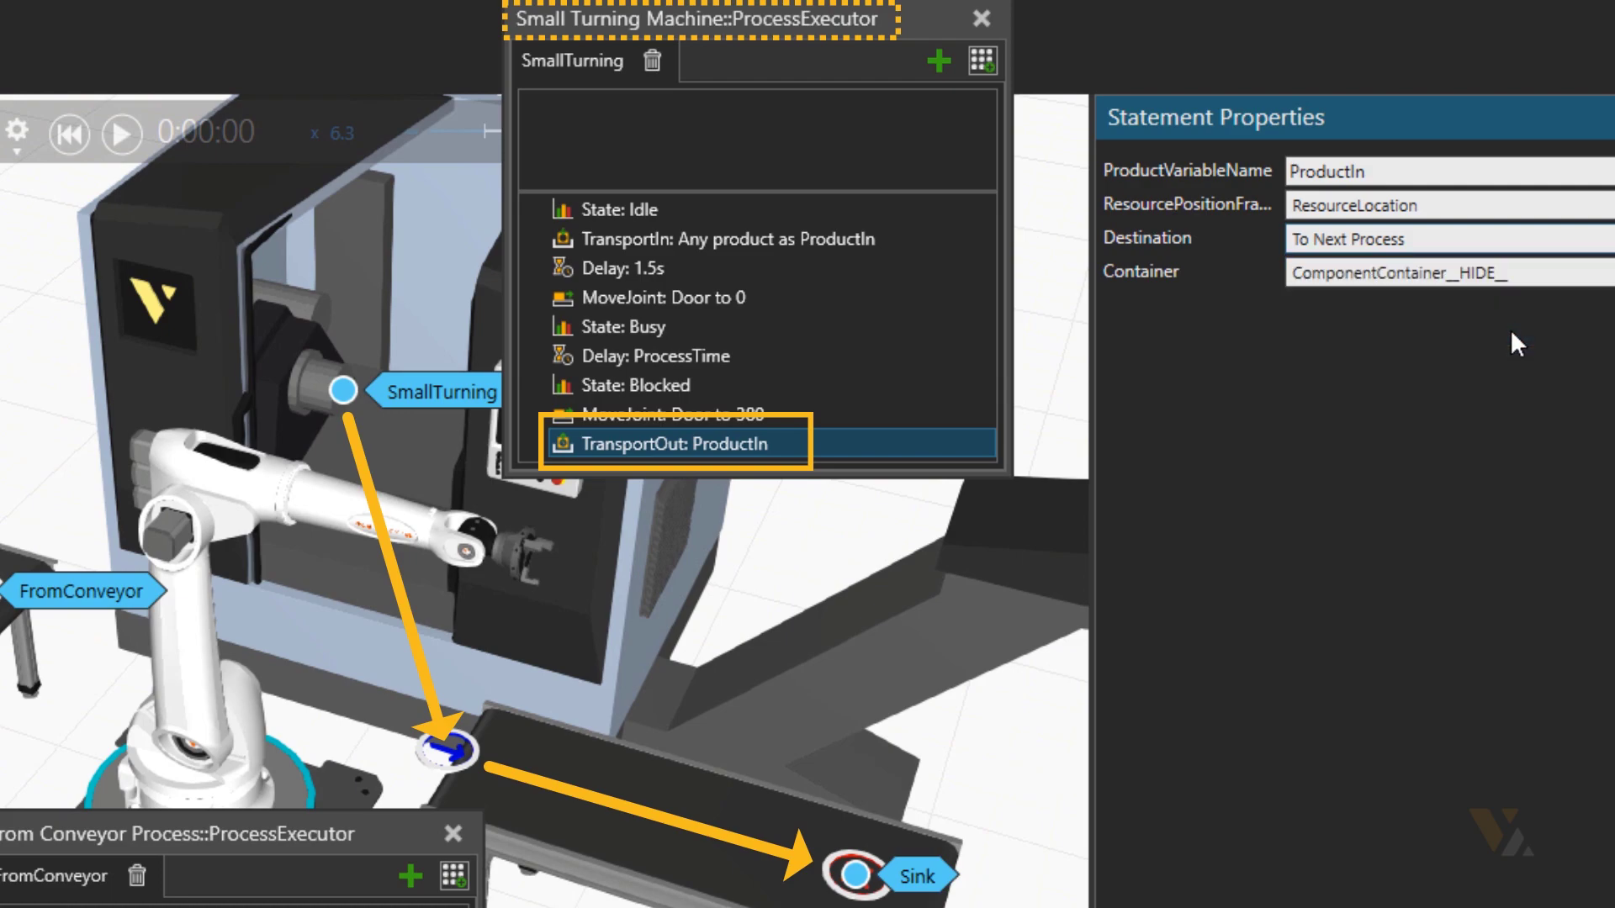
pyautogui.click(1435, 277)
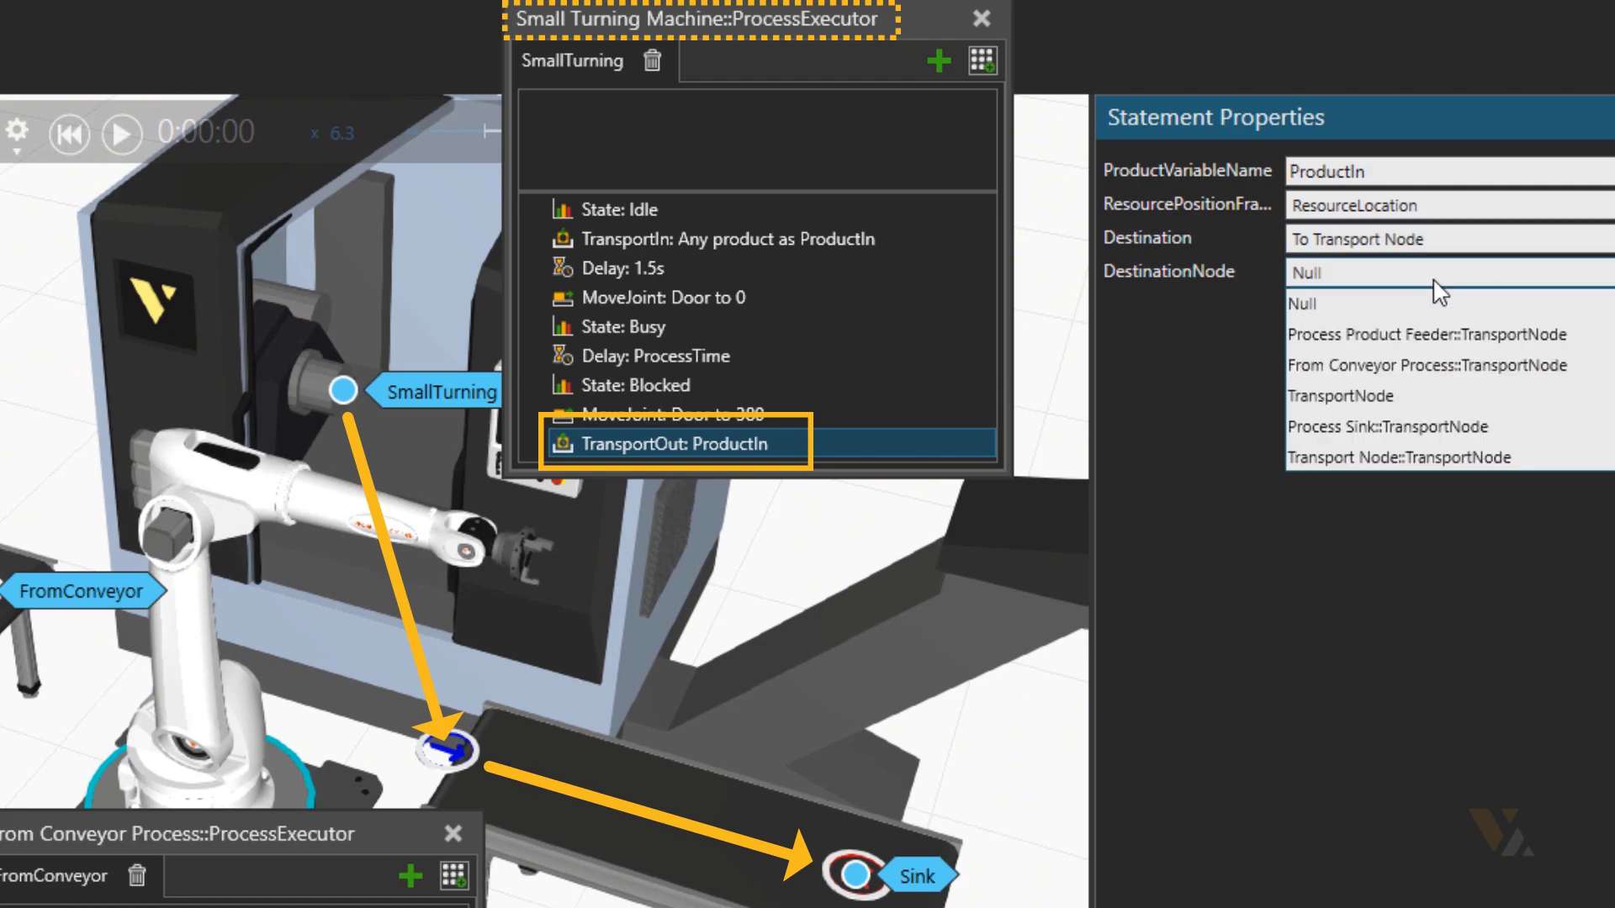
pyautogui.click(1482, 417)
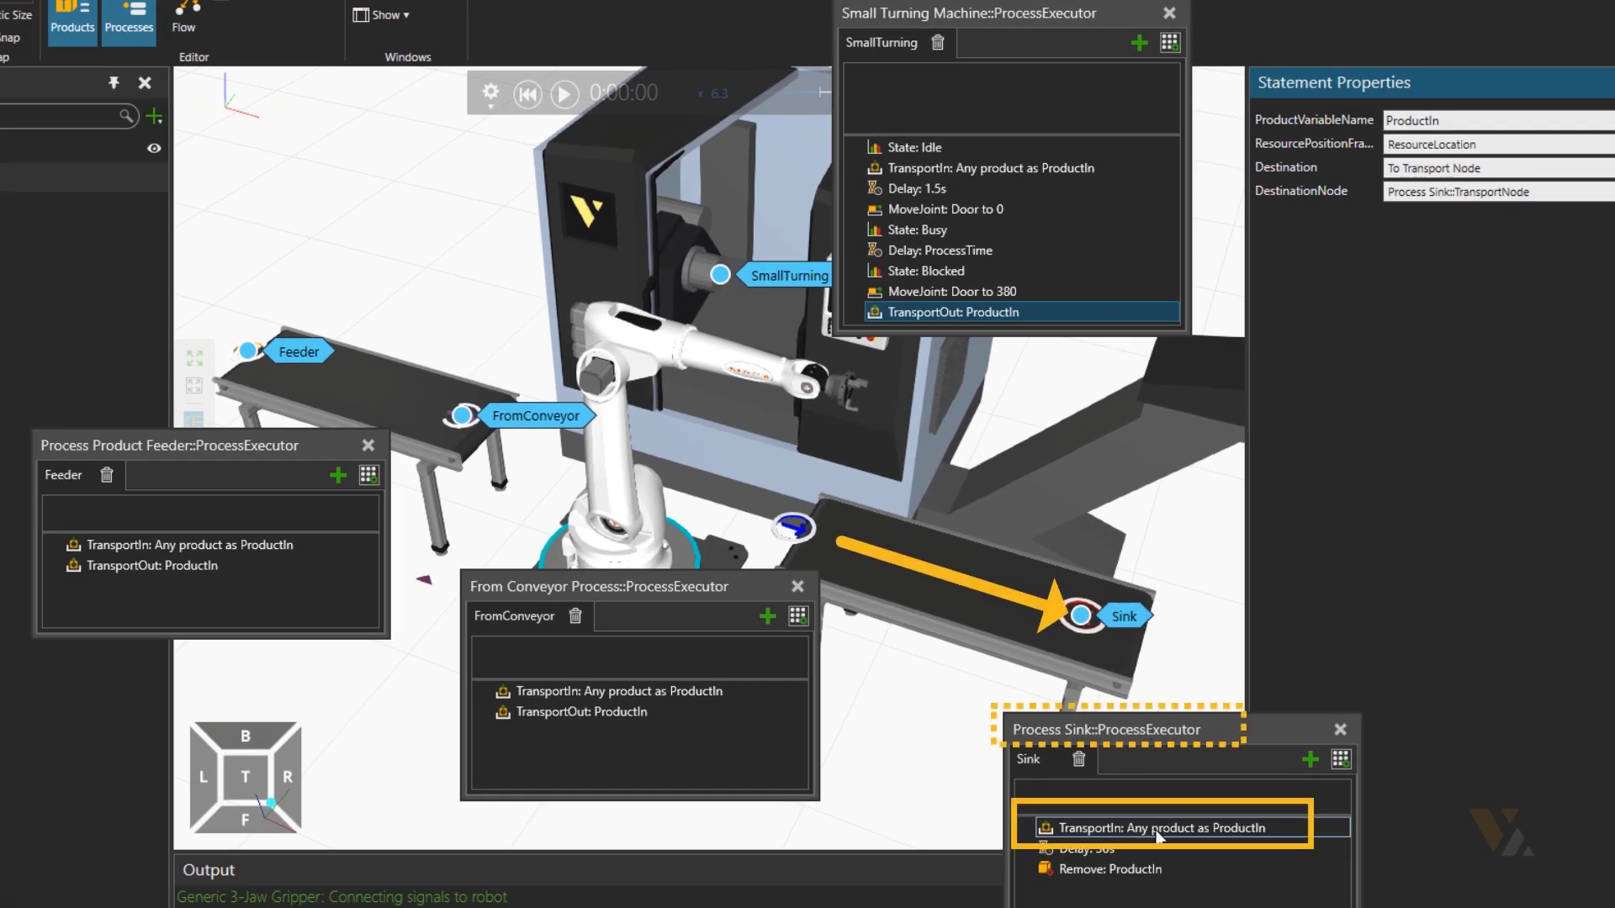
# Step: Set the Sink's TransportIn source to From Component Container and run the simulation to check outfeed buffering
pyautogui.click(1158, 831)
pyautogui.click(1454, 123)
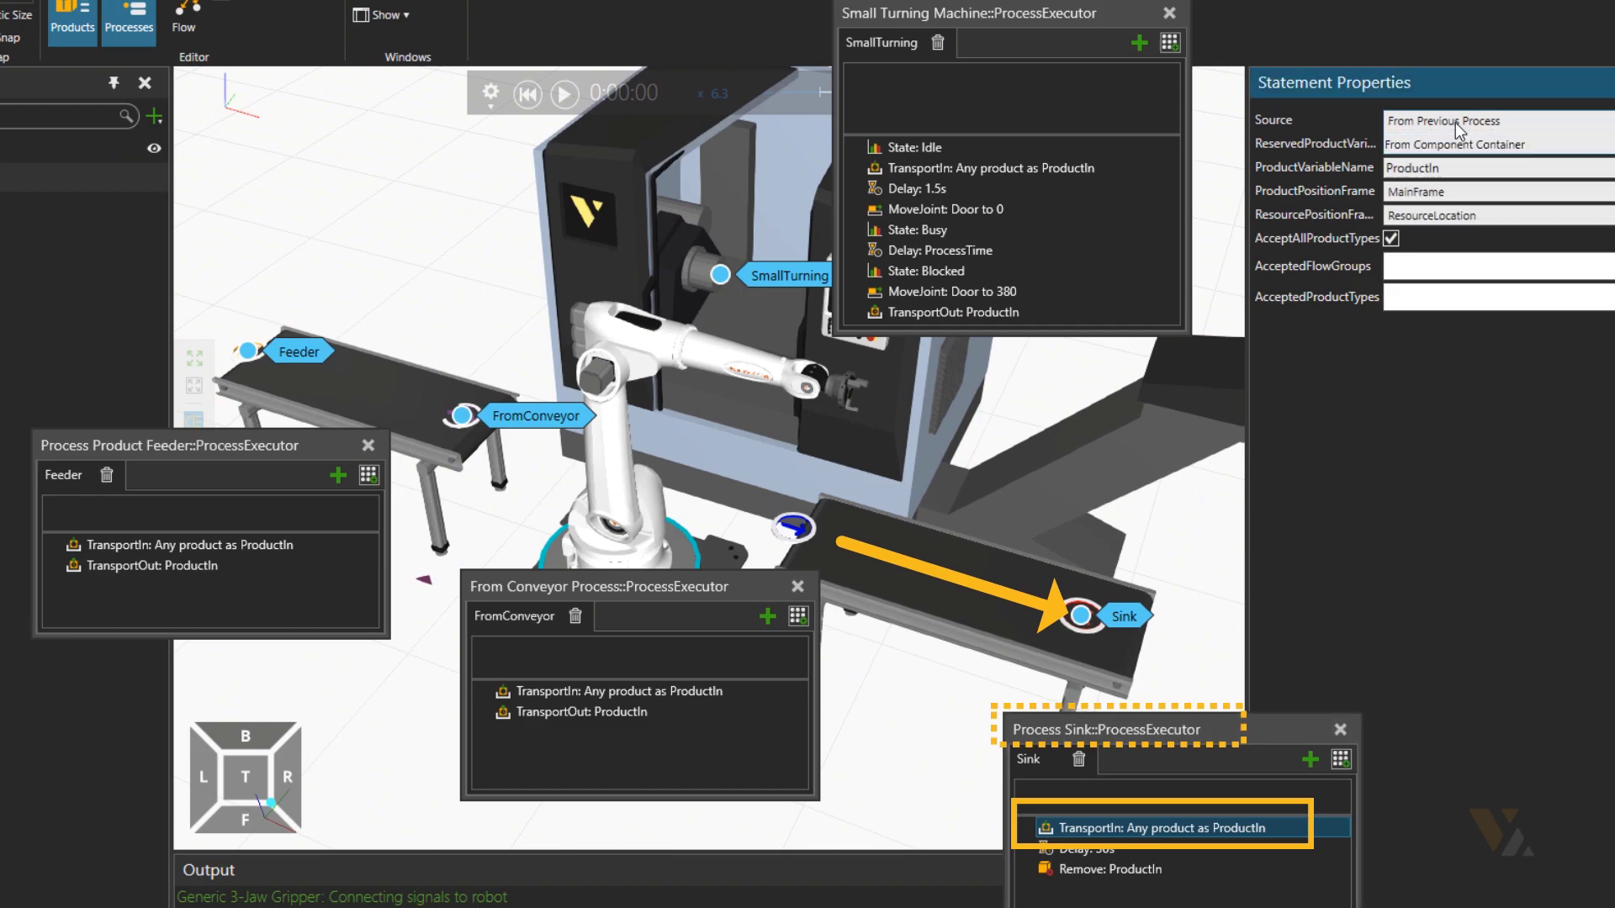
pyautogui.click(1450, 162)
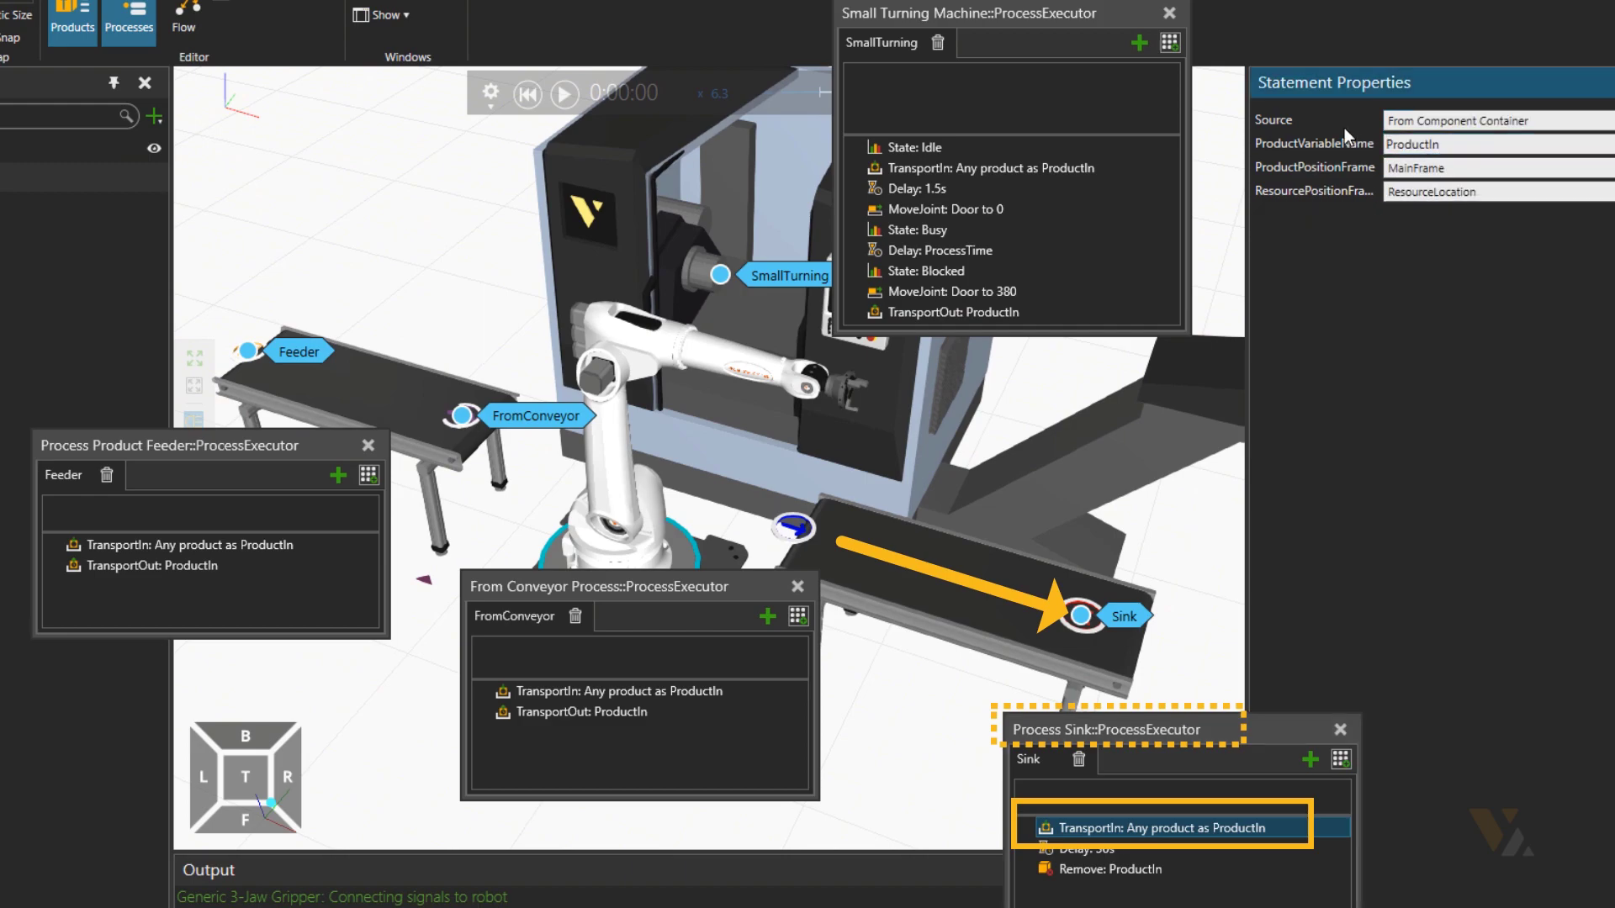
pyautogui.click(566, 94)
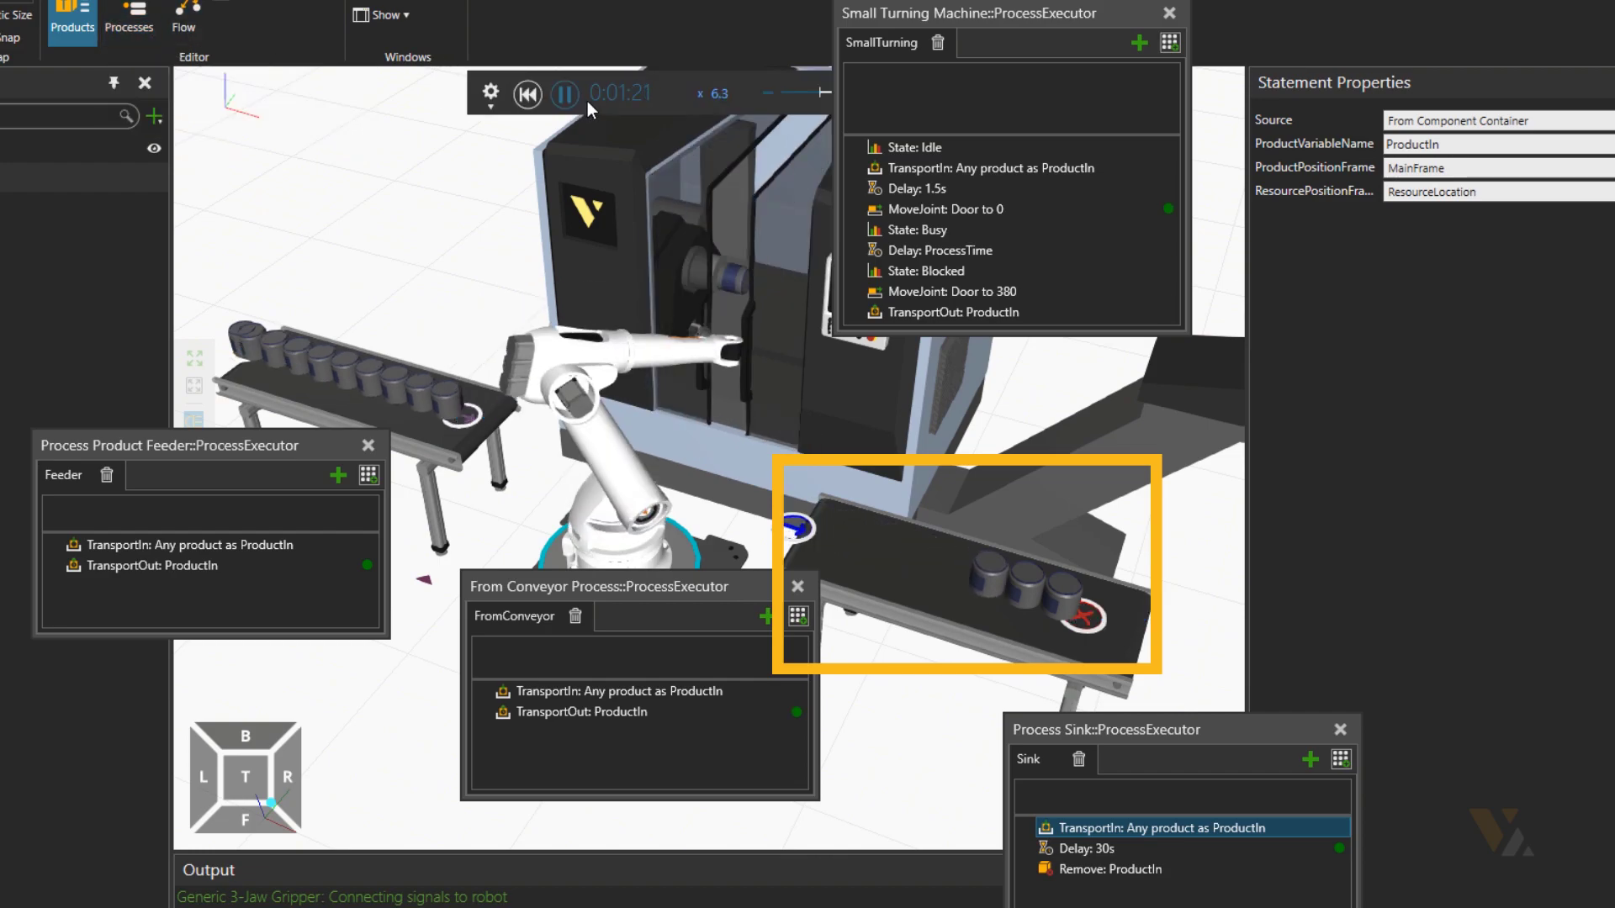
# Step: Open the Flow editor for process flow sequences and transport links
pyautogui.click(183, 18)
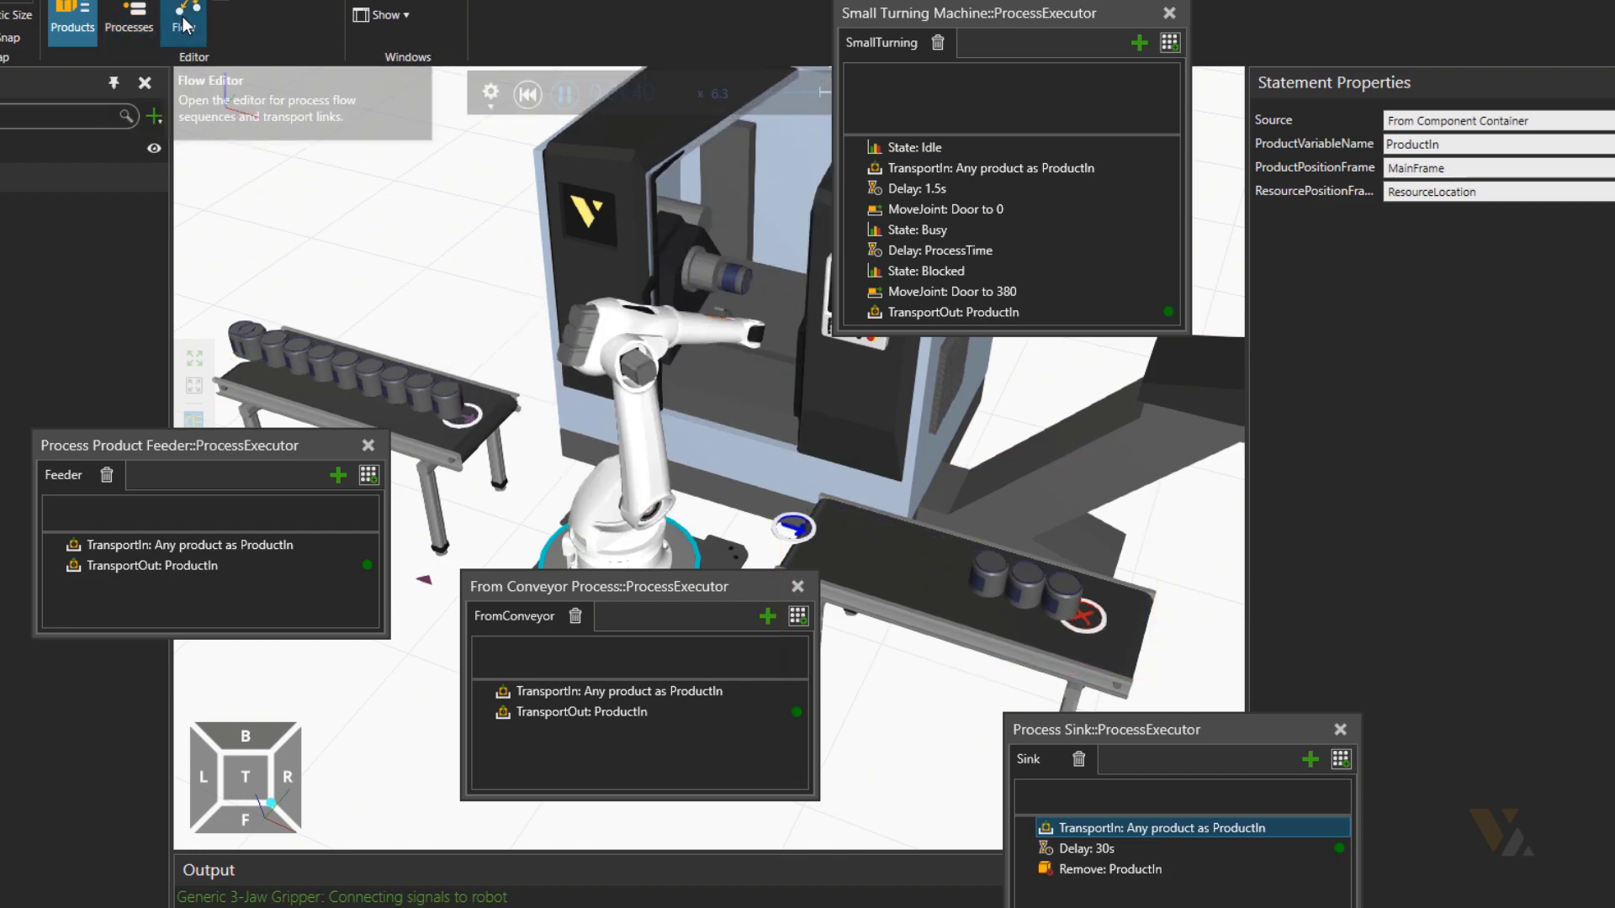